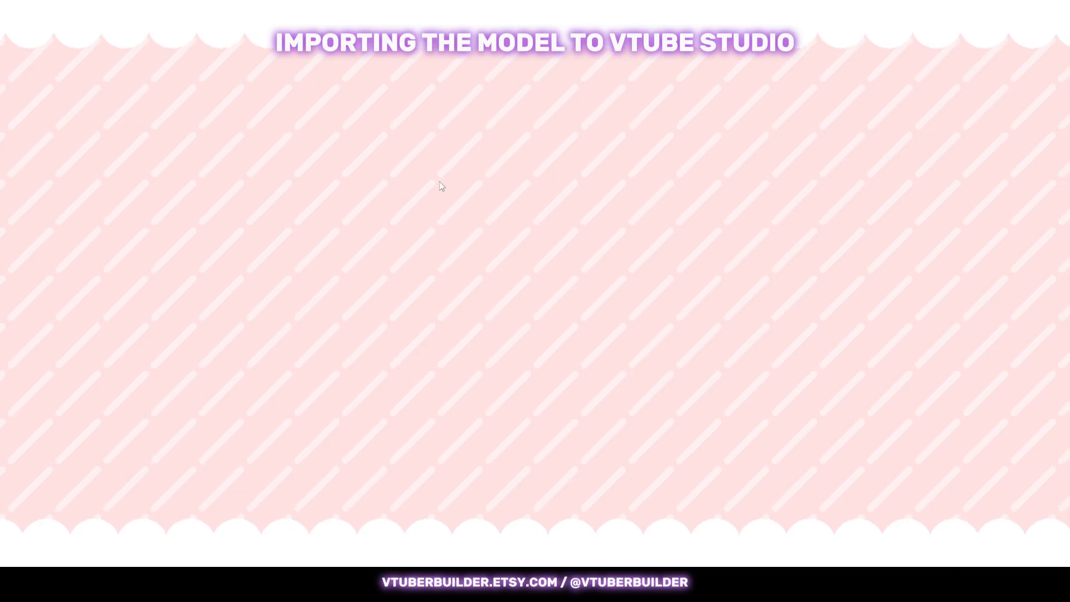
Open the Live2D models folder through the own-model import and bring the vtuberbuilder_FFBC25_vts model archive over to it.
double_click(439, 182)
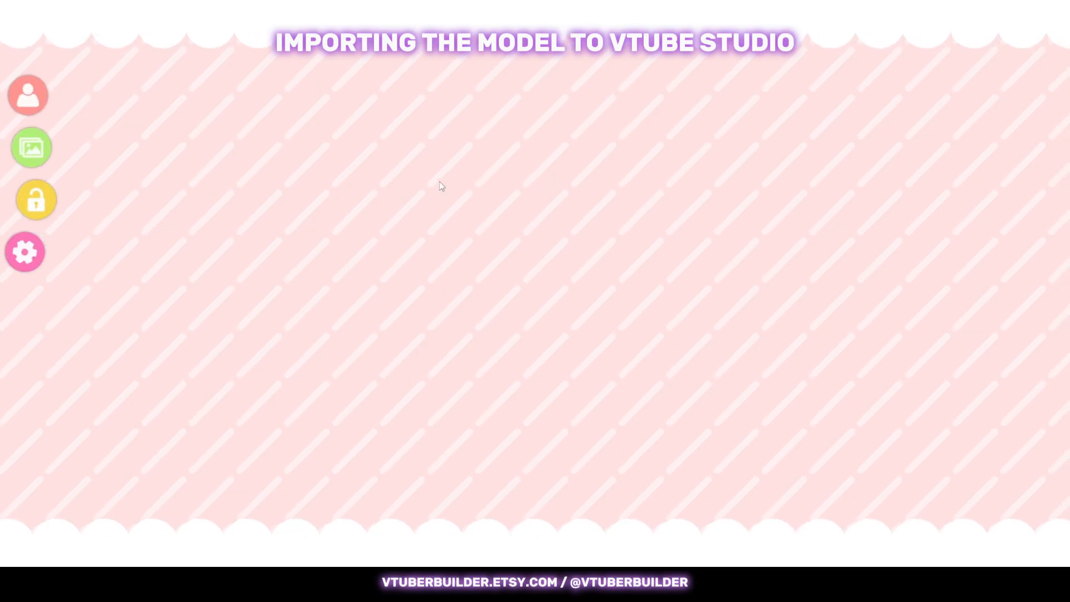
left_click(44, 100)
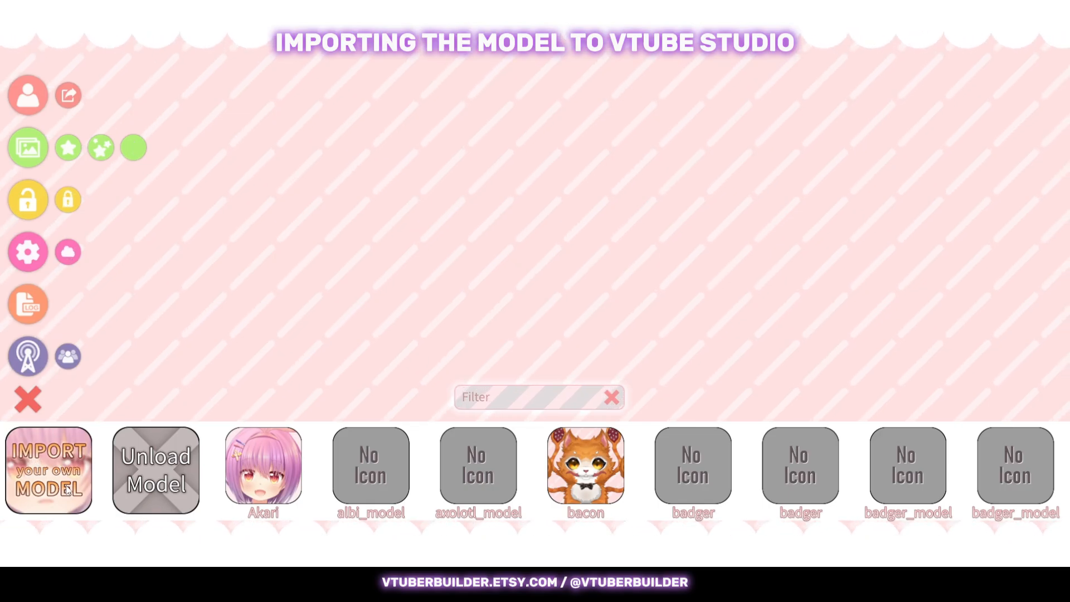
left_click(66, 490)
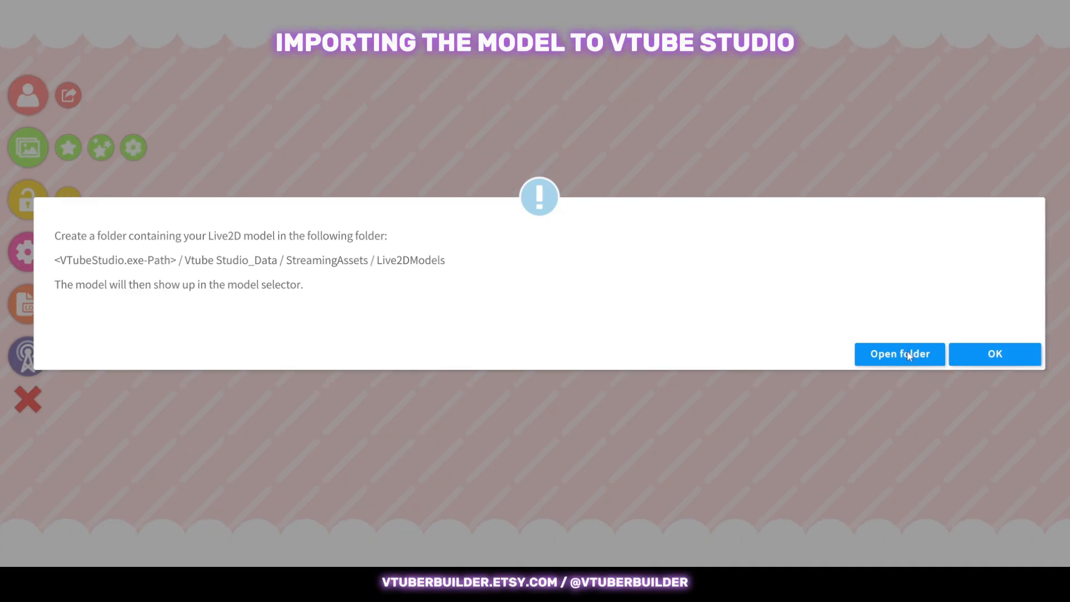
left_click(907, 354)
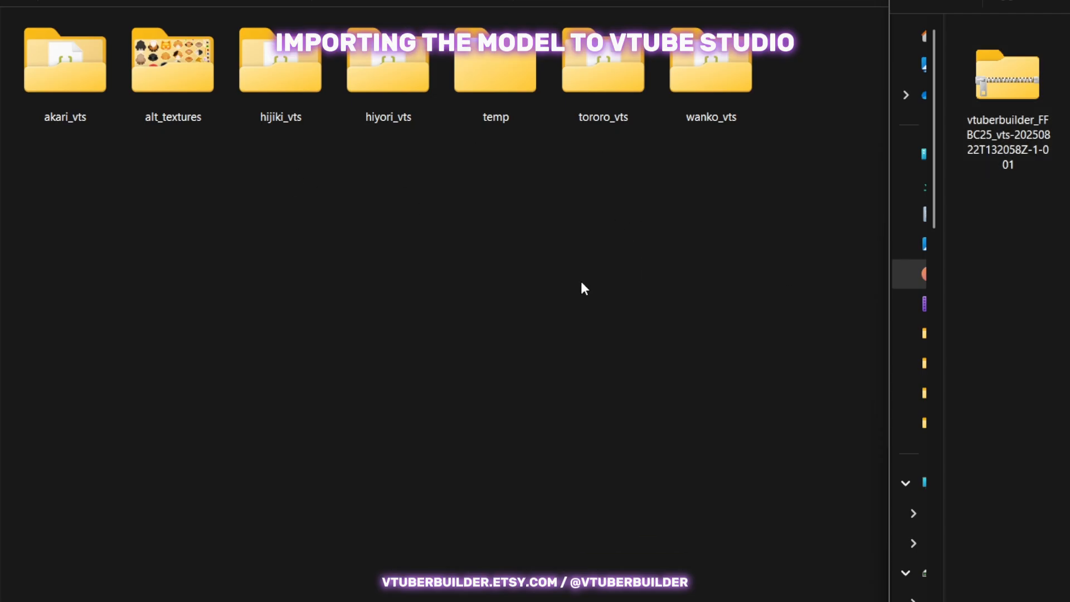
left_click_drag(1008, 75, 825, 46)
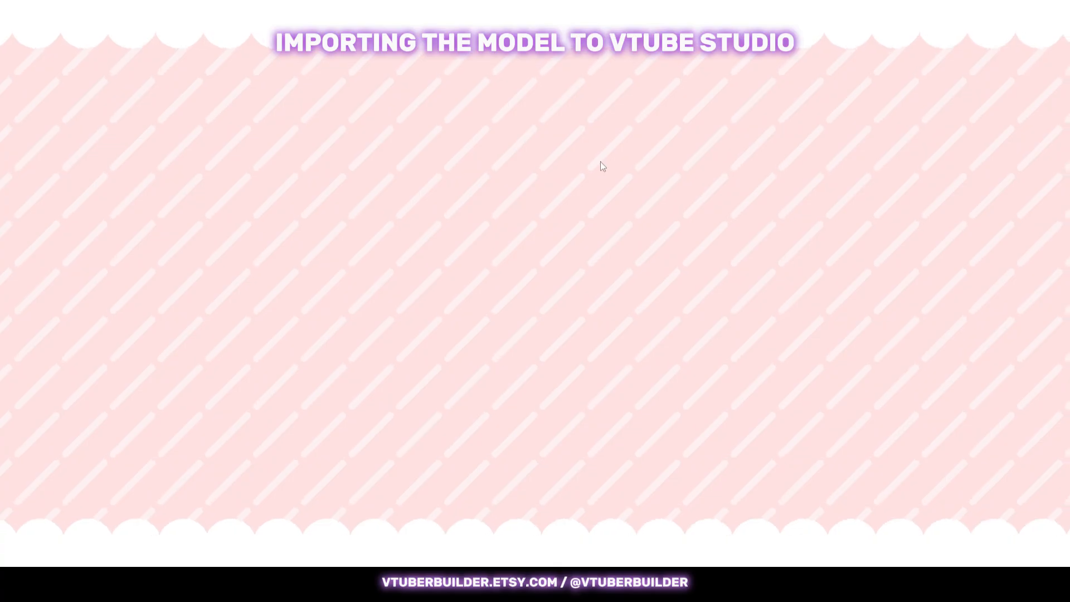
Filter the model selection for the imported vtuberbuilder model and load it.
double_click(600, 162)
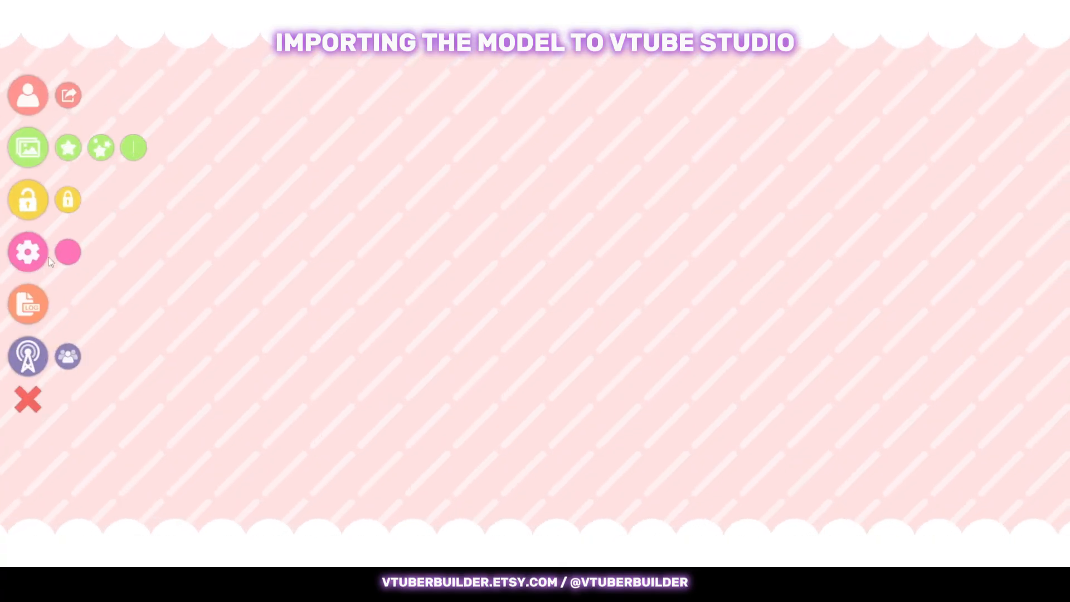
double_click(625, 223)
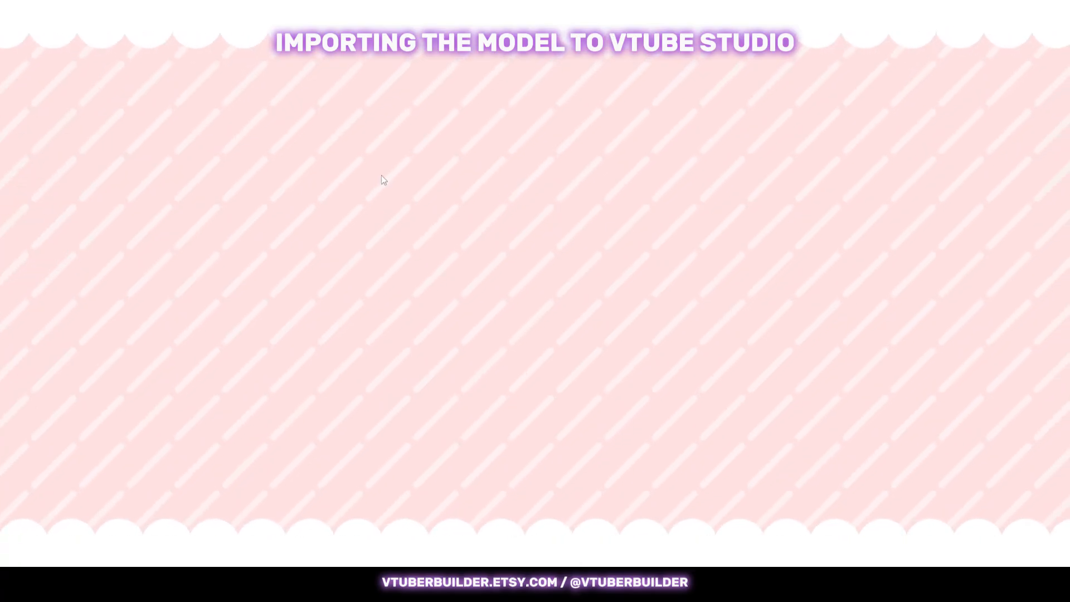
double_click(426, 169)
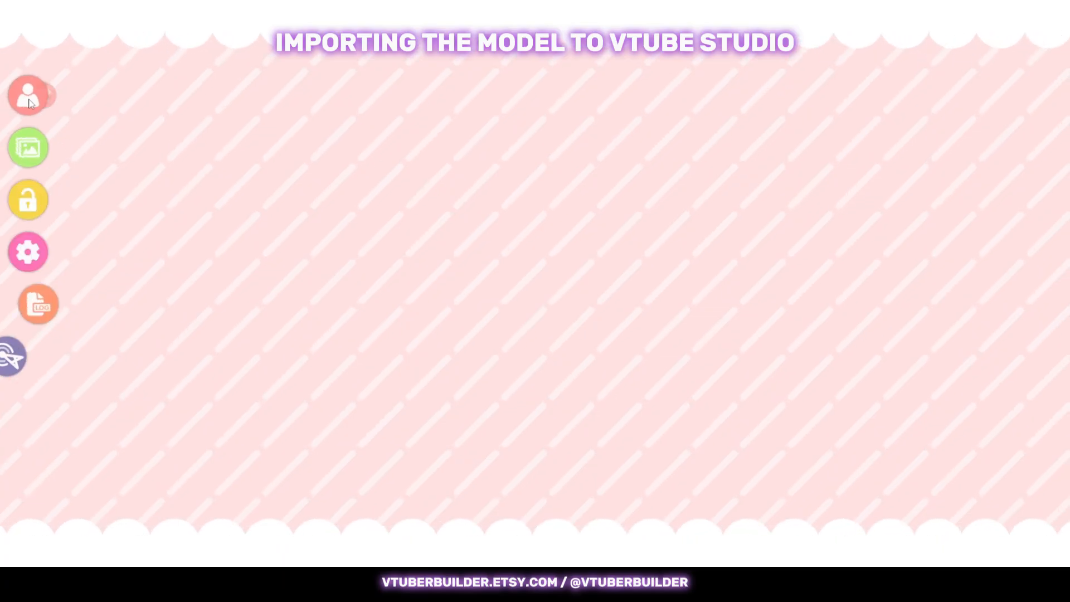
left_click(29, 100)
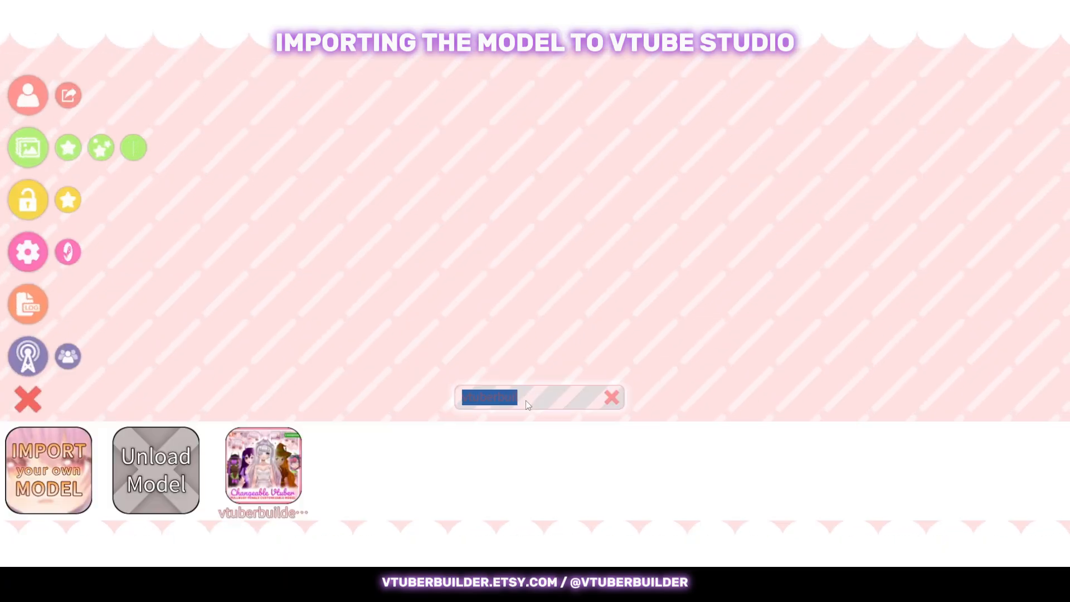
left_click(526, 401)
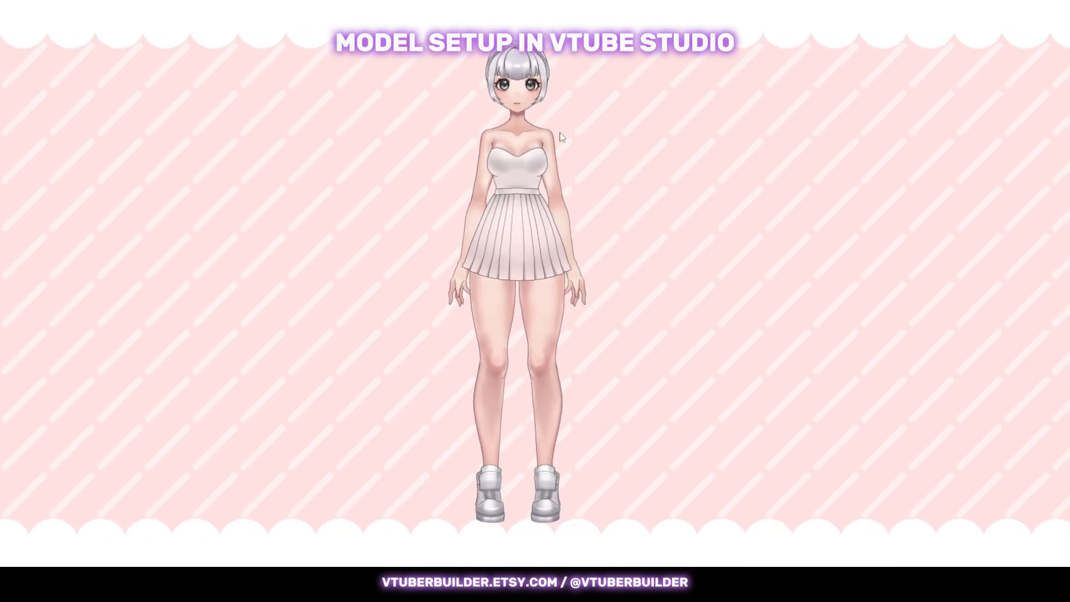
Create a new expression in the Expression Editor and name it design.
double_click(701, 176)
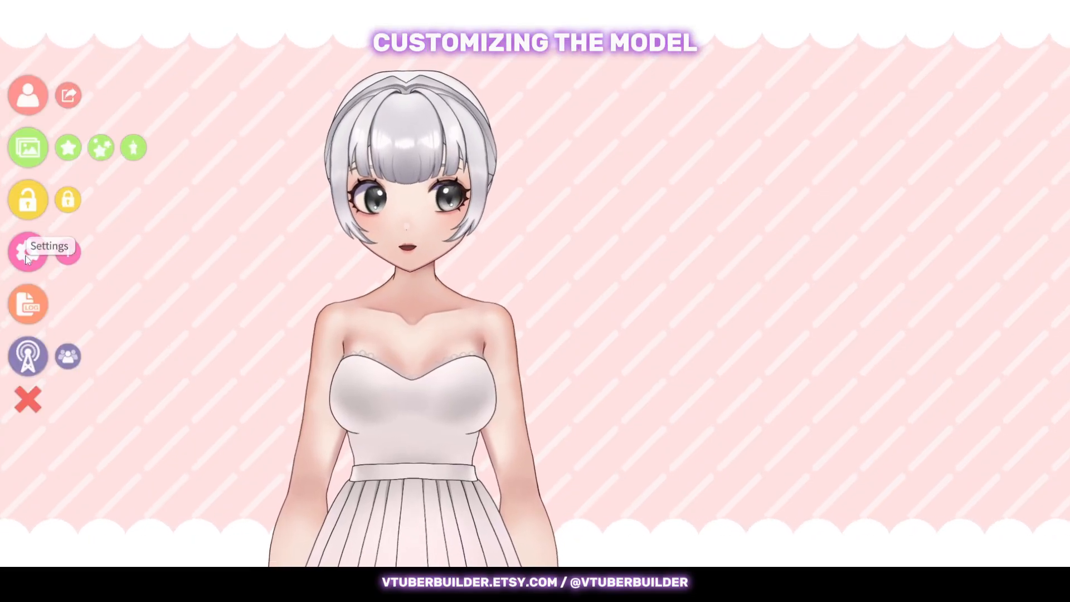
left_click(27, 249)
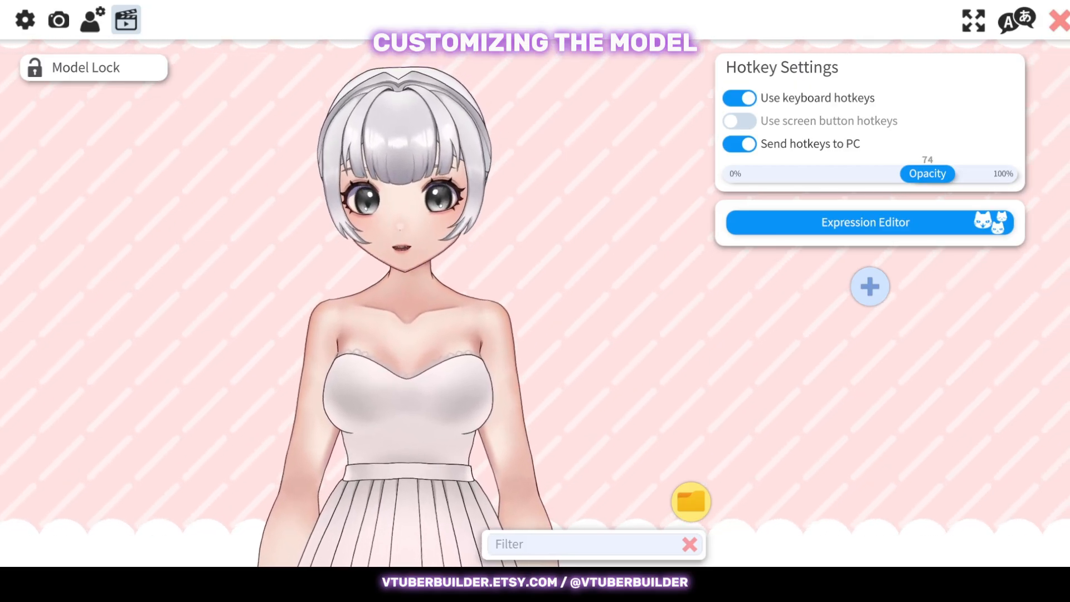
left_click(870, 223)
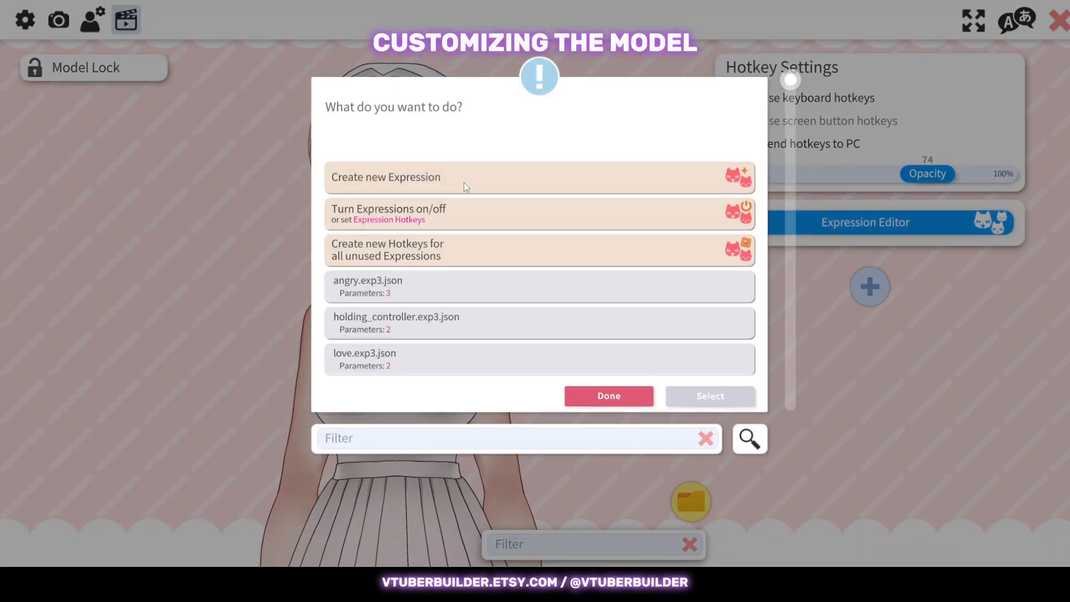
left_click(465, 186)
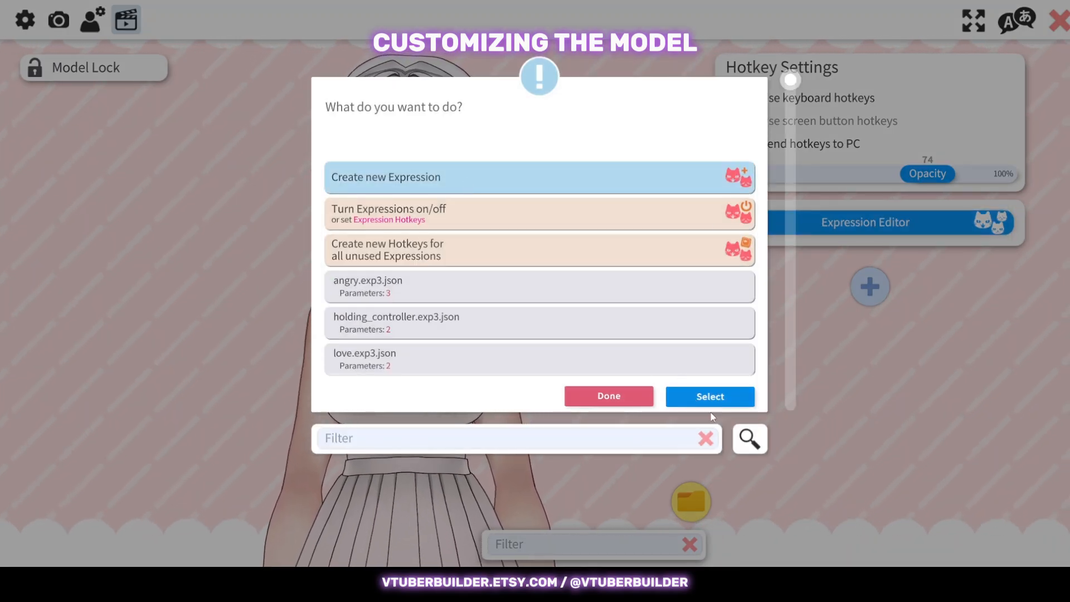
left_click(710, 397)
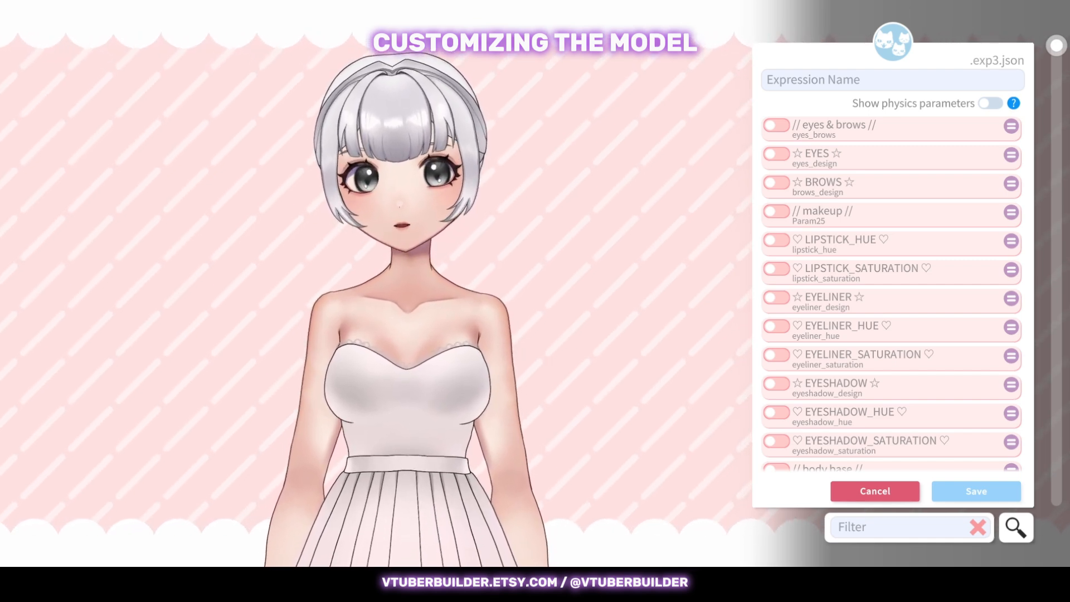
left_click(824, 87)
type("design")
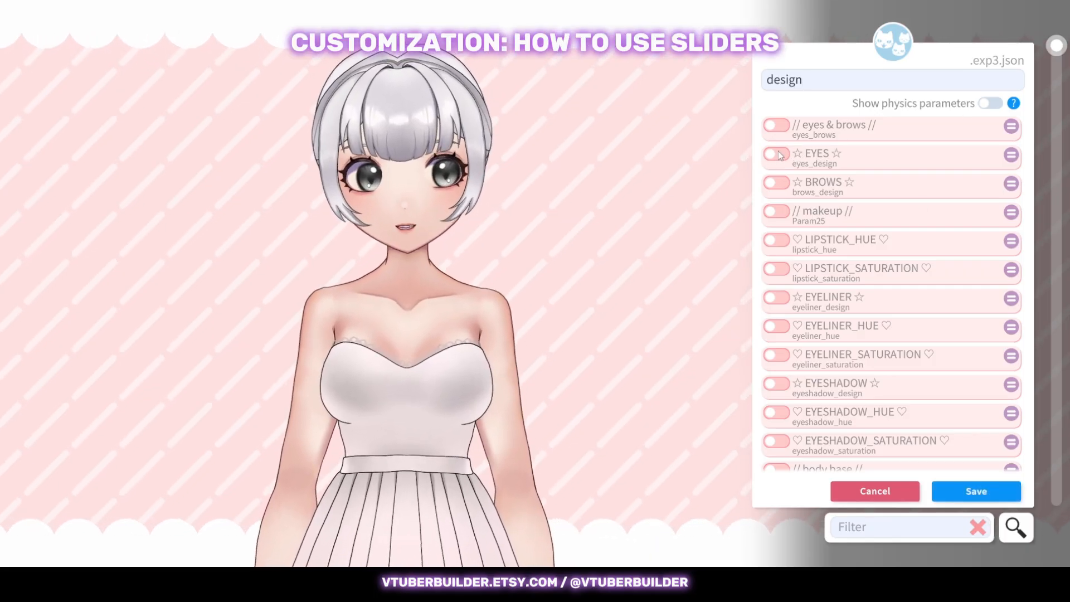
Enable the EYES parameter and try eye designs 1 and 2 with both the value field and the slider.
left_click(777, 154)
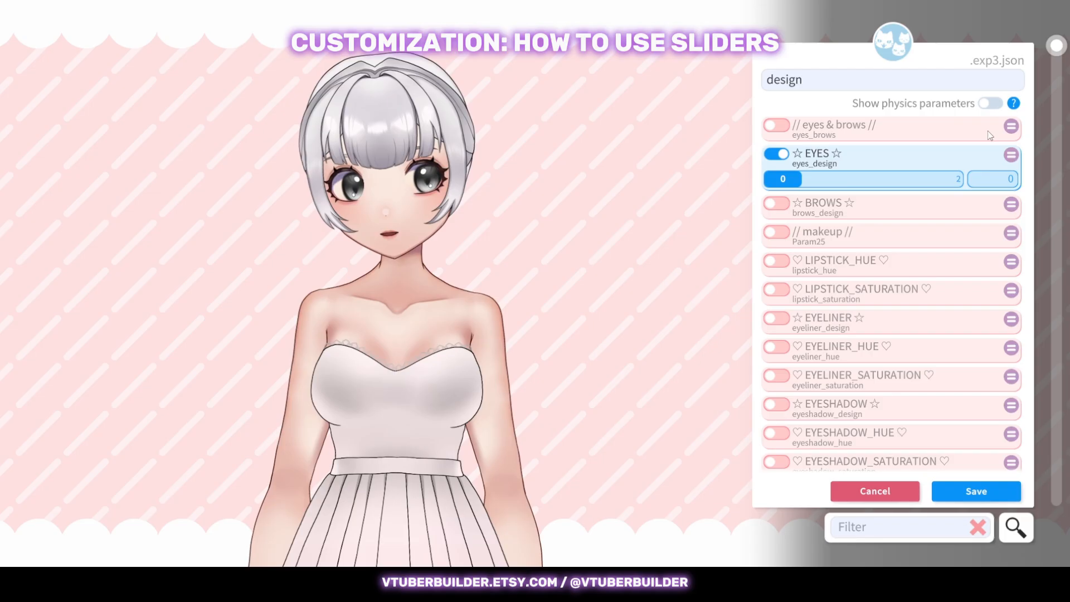
left_click(1010, 181)
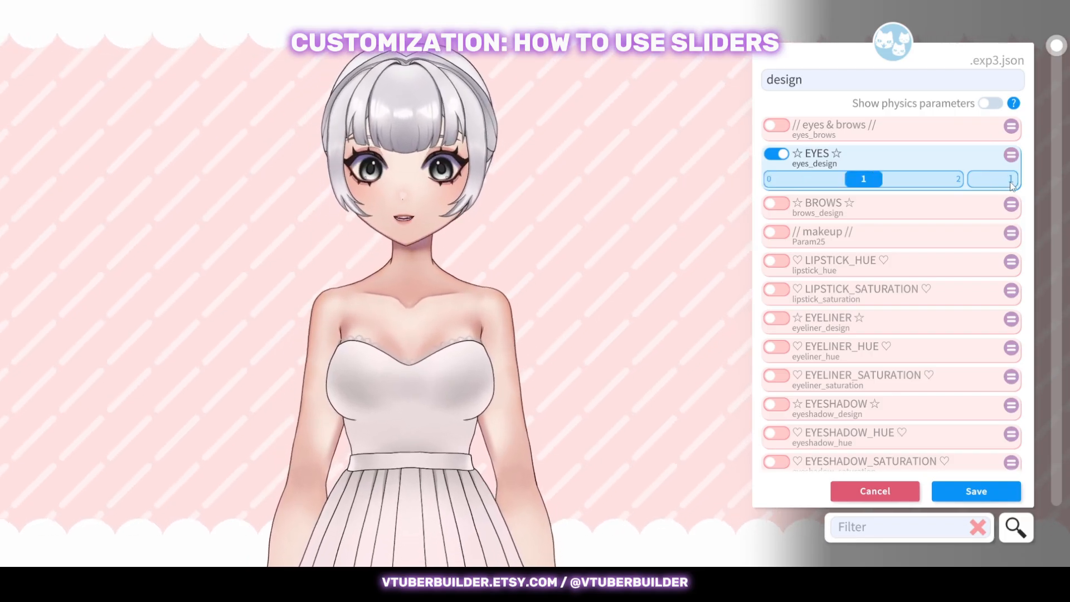
left_click(963, 177)
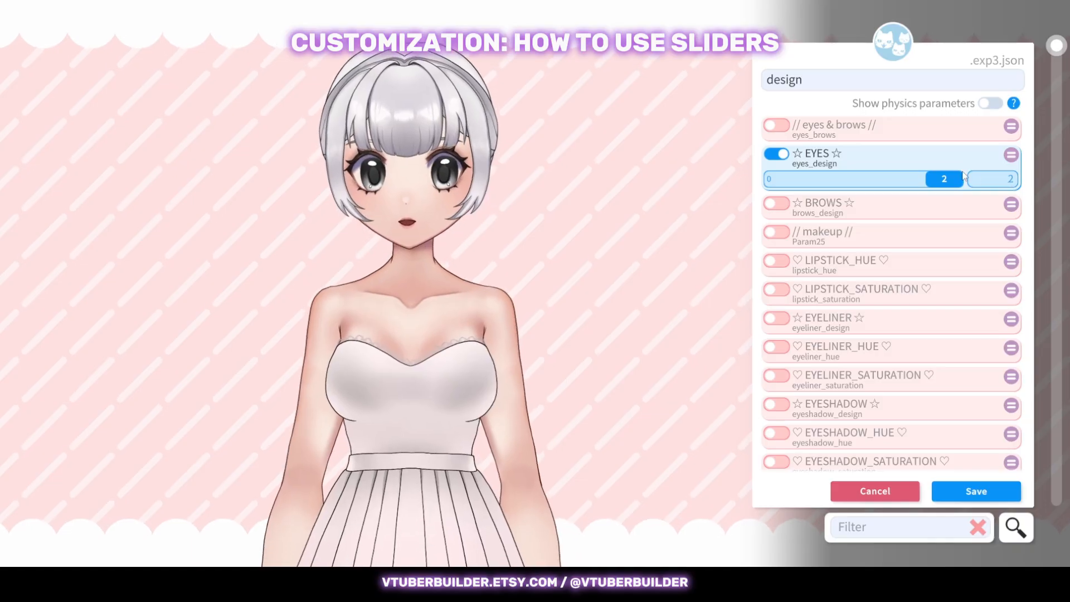
left_click_drag(964, 176, 907, 178)
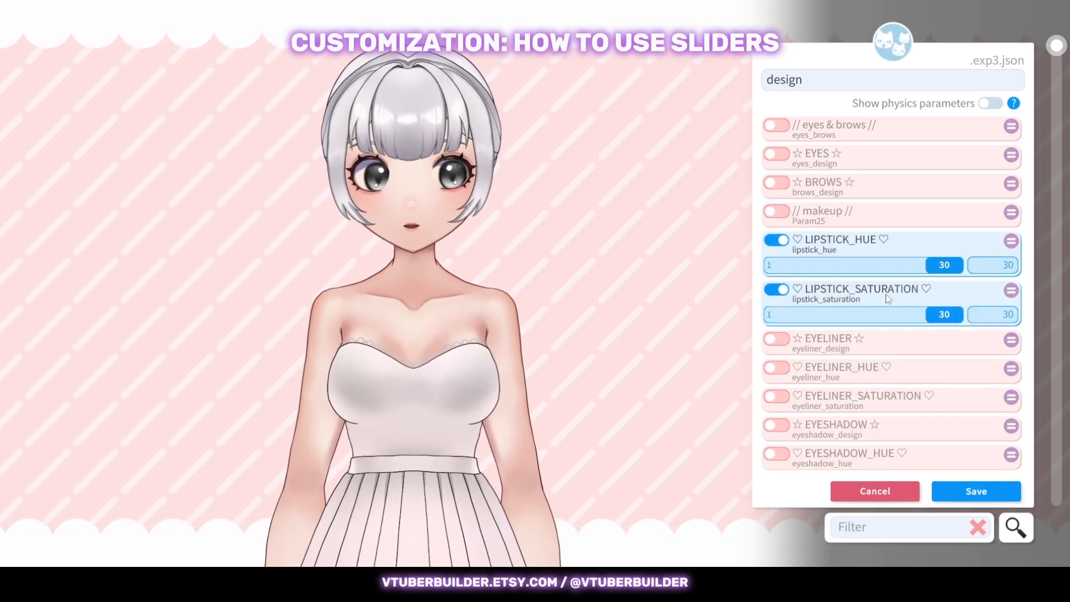
Try the lipstick colour by setting LIPSTICK_HUE to about 22.73 and lowering LIPSTICK_SATURATION.
left_click_drag(944, 265, 903, 271)
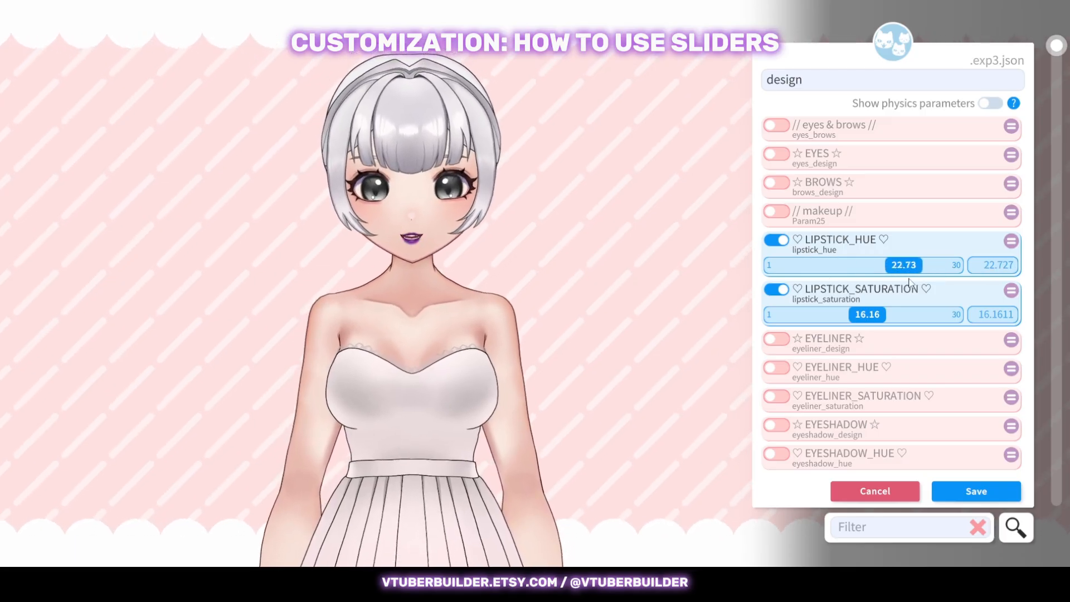
left_click_drag(870, 313, 780, 314)
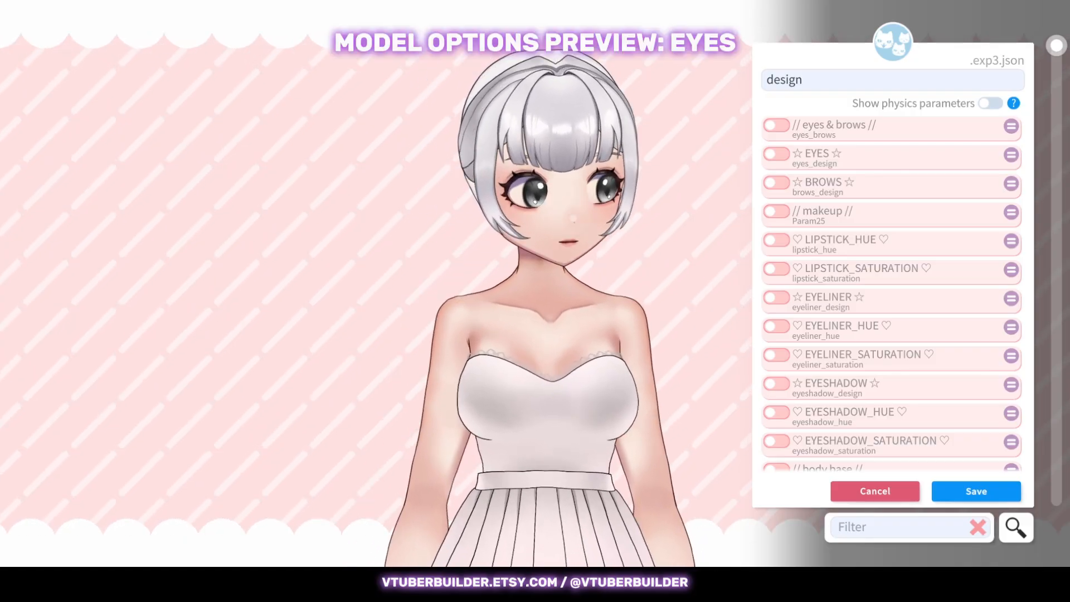
Enable the EYES parameter and set the eye design to 1.
left_click(776, 154)
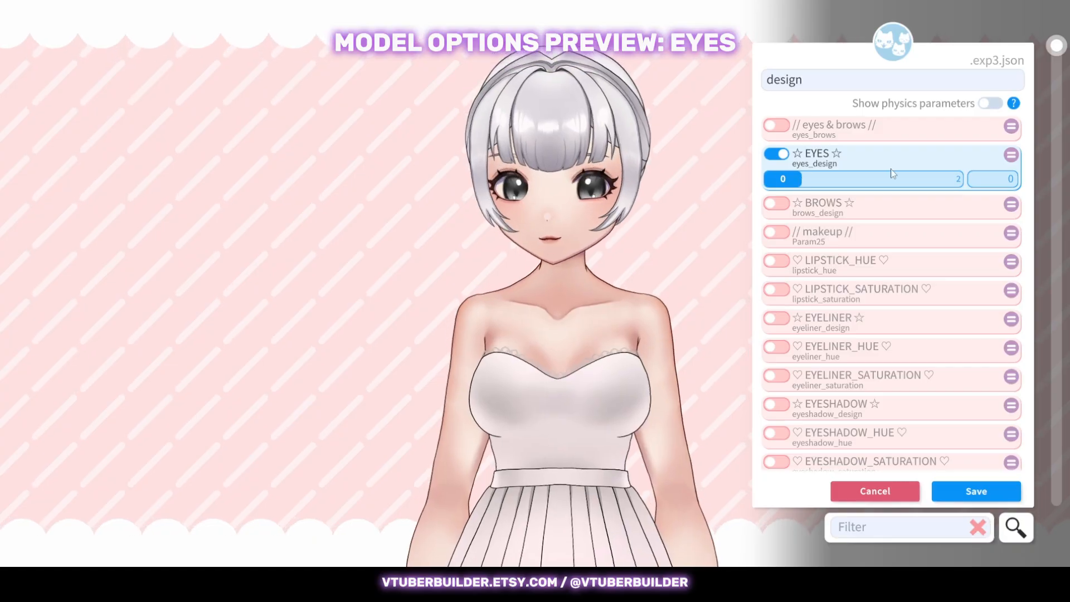
type("1")
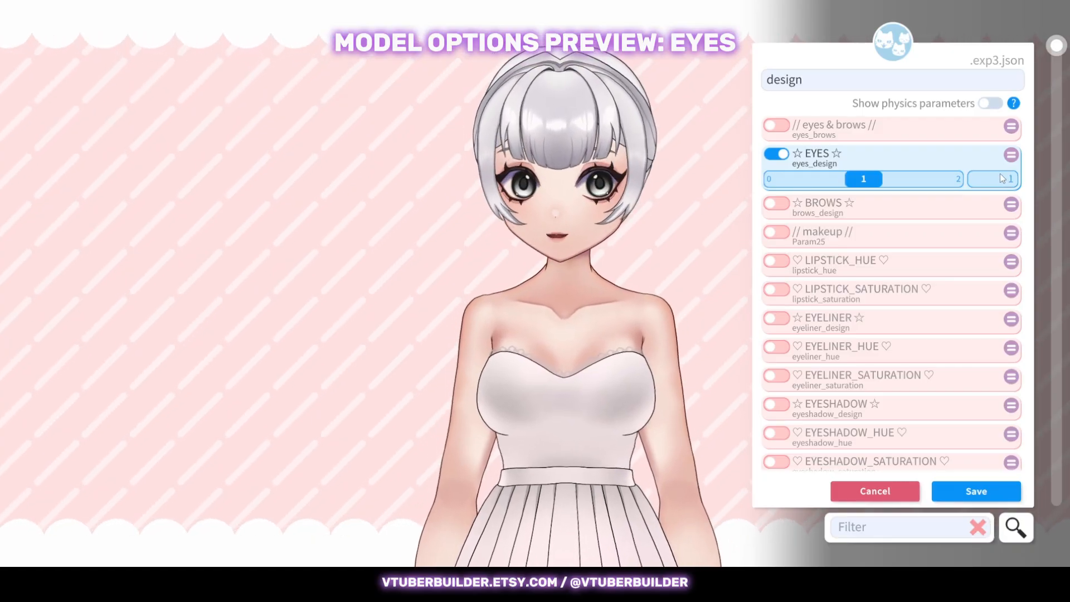
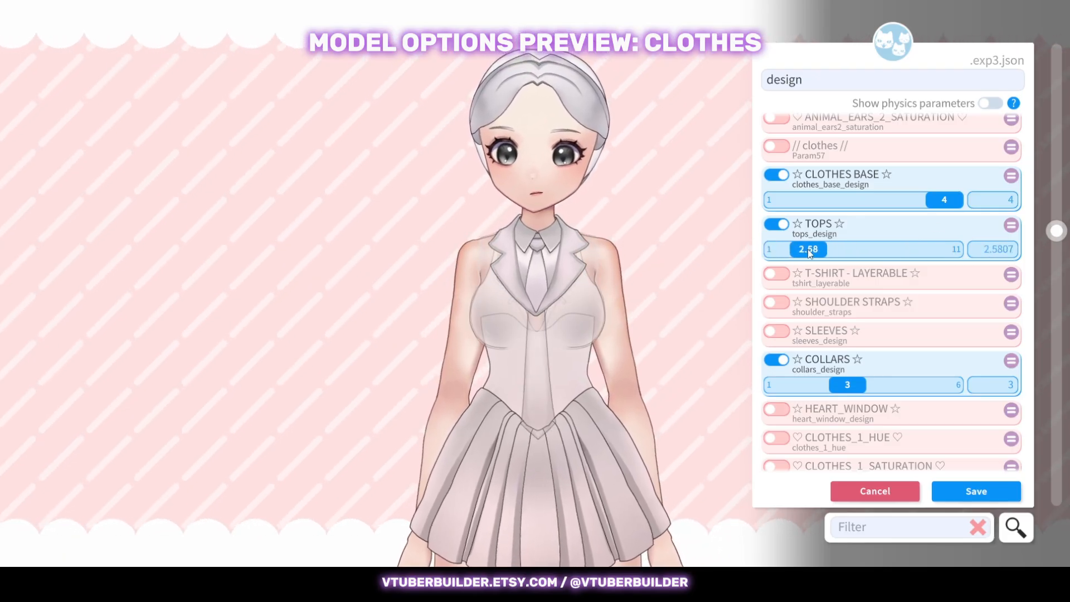
Preview TOPS designs 3 and 4, and enable SLEEVES with design 2.
type("3")
key("Return")
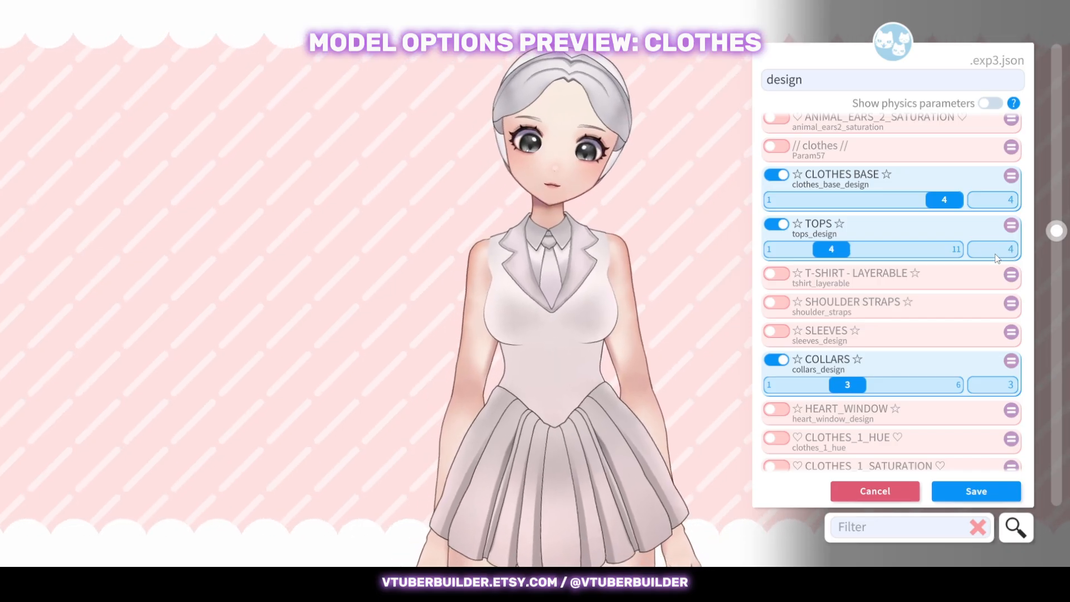
left_click(770, 334)
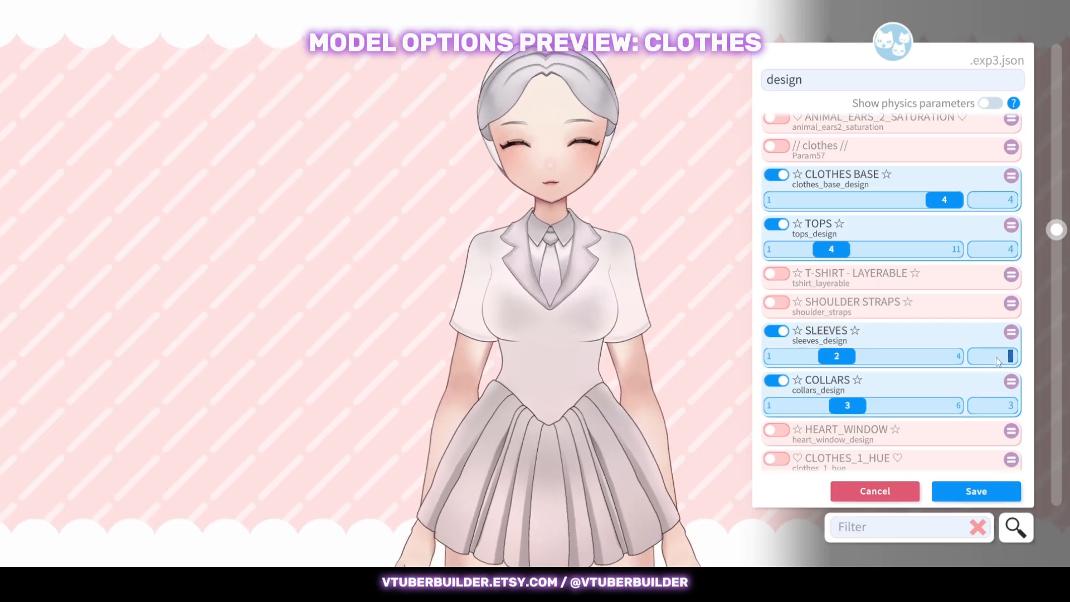
Combine COLLARS design 4 with SLEEVES design 3 and enable HEART_WINDOW at 1.
scroll(895, 362, "down", 1)
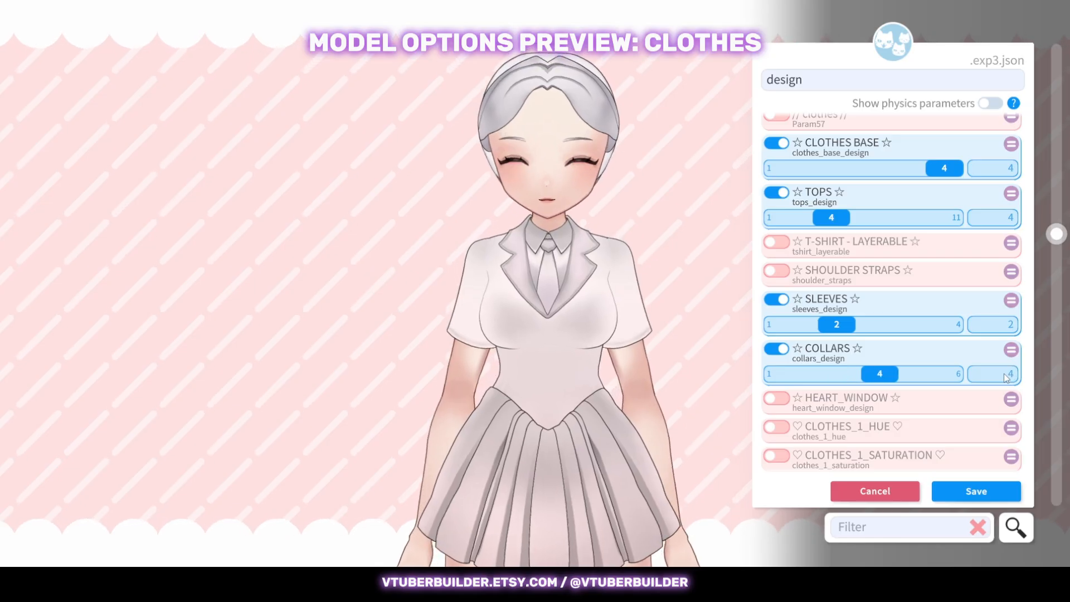
left_click_drag(845, 332, 857, 333)
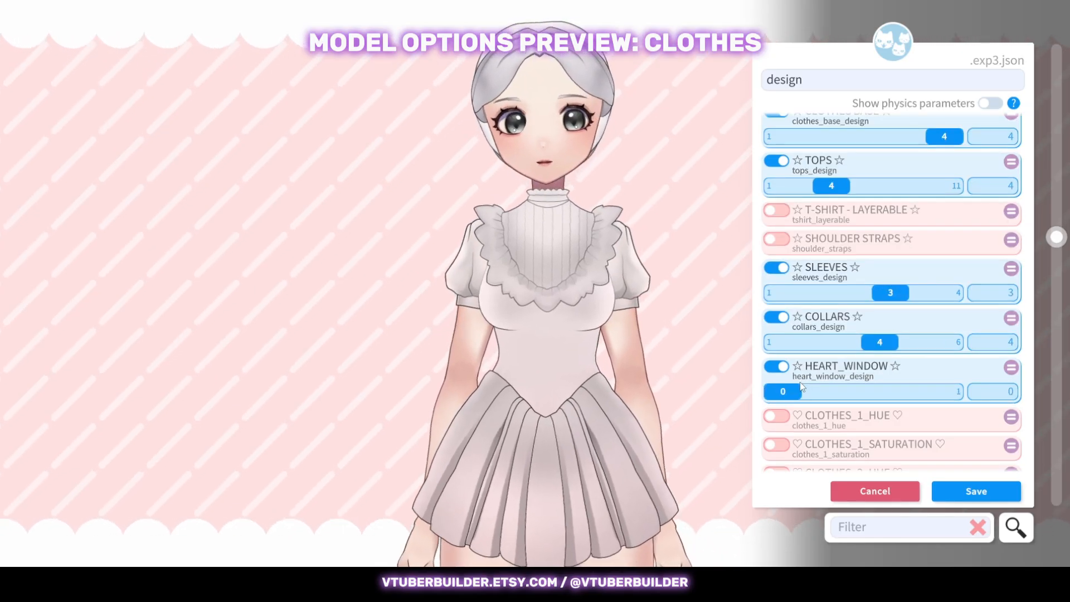
left_click_drag(800, 383, 963, 374)
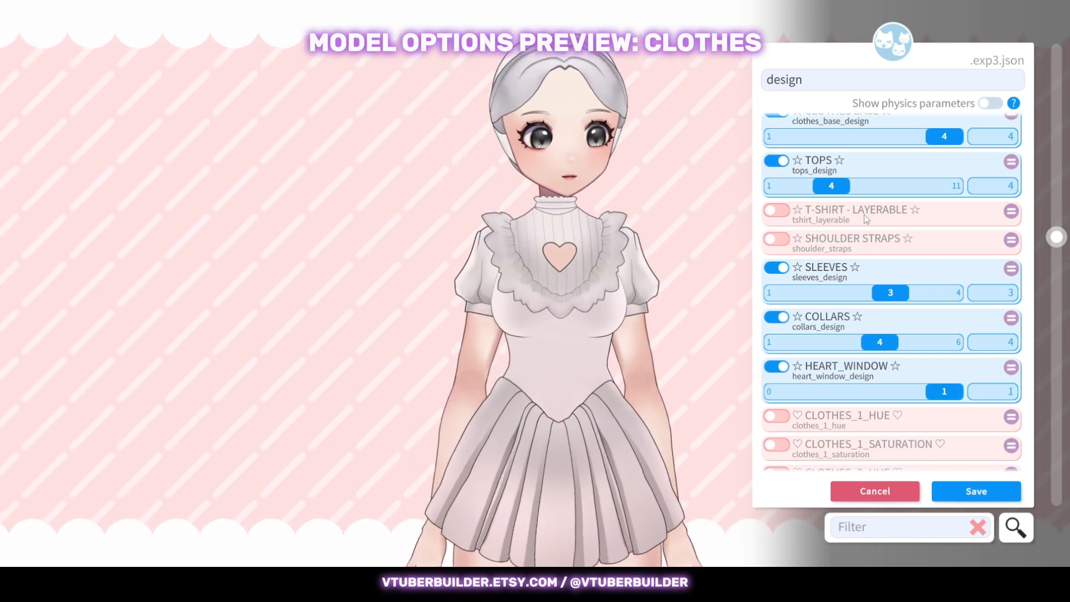
Preview COLLARS 6 with SLEEVES 4 and no HEART_WINDOW, before disabling collars and sleeves and setting TOPS to 1.
left_click(993, 343)
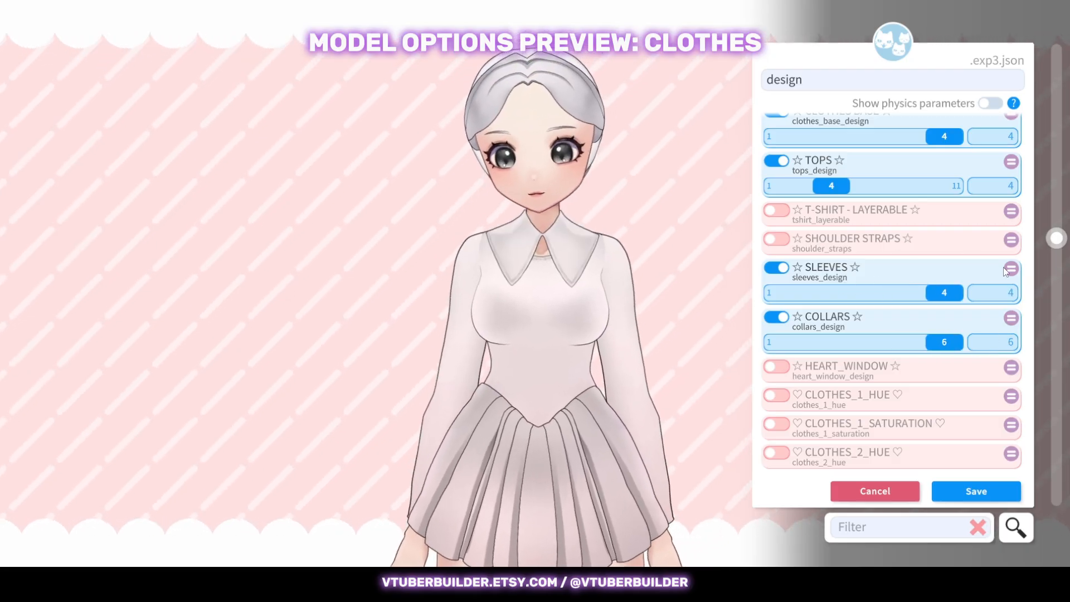
left_click(784, 270)
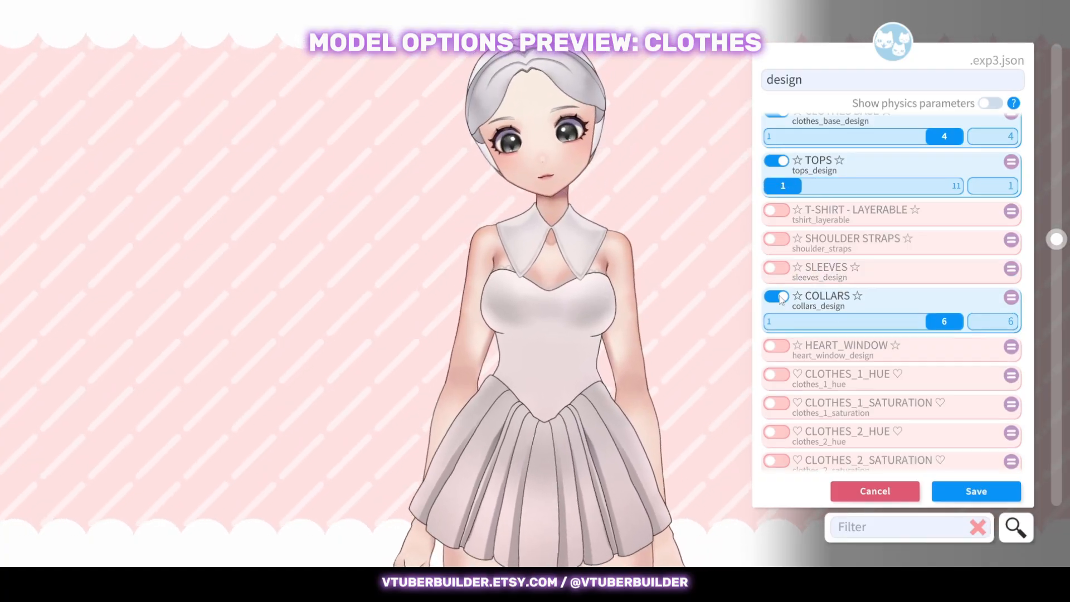
left_click(780, 297)
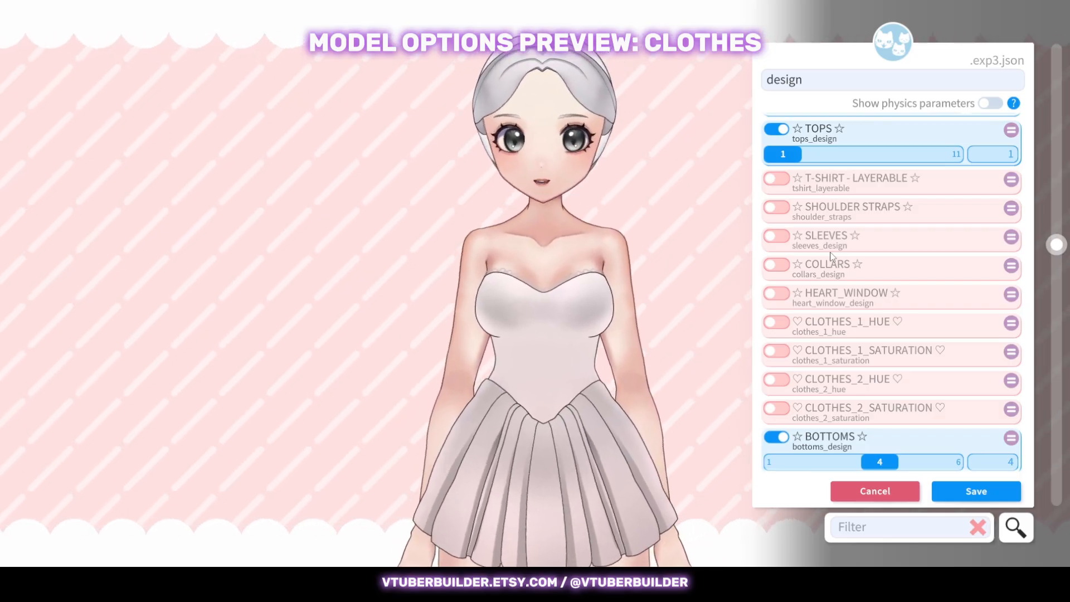
Enable the clothes colour parameters: CLOTHES_1 hue about 13.94 and saturation about 16.36, CLOTHES_2 hue about 12.32 and saturation about 6.77.
left_click(782, 323)
left_click(780, 372)
left_click(781, 422)
left_click(782, 469)
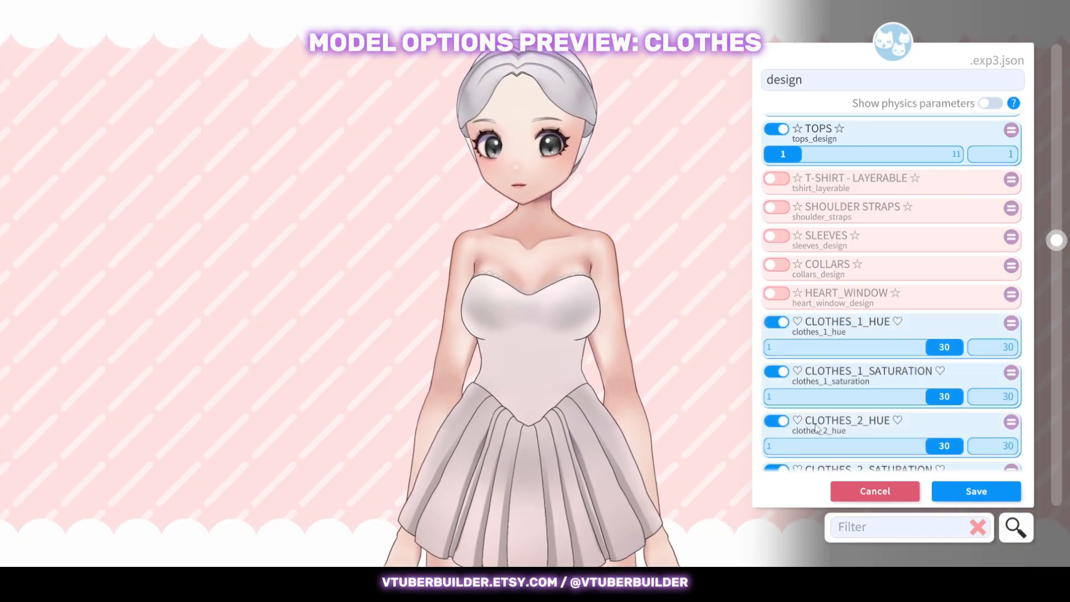
left_click_drag(853, 396, 859, 397)
scroll(902, 279, "down", 2)
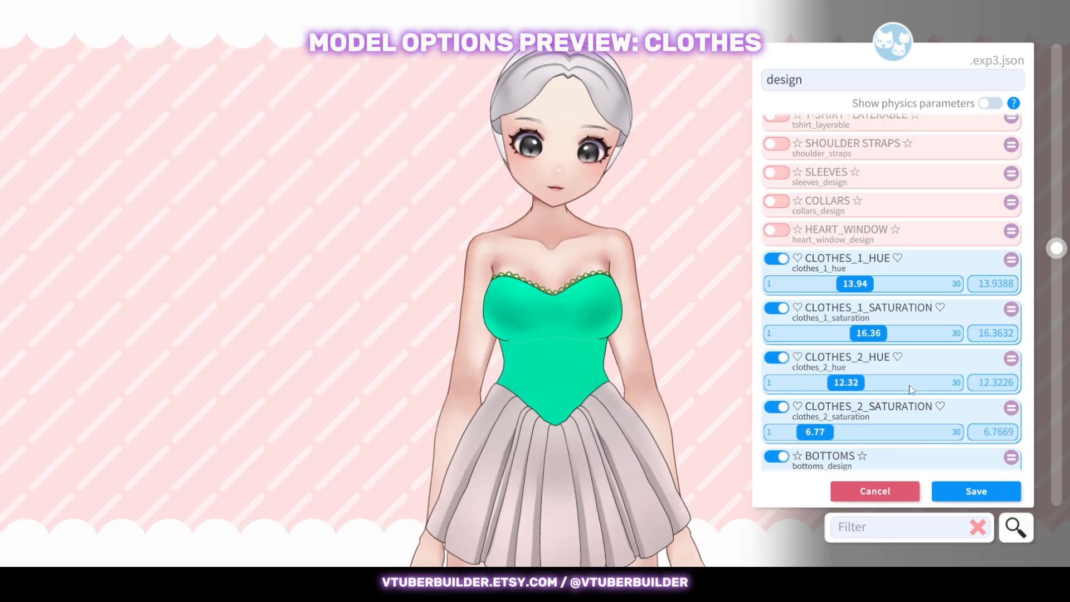
Enable SLEEVES at 4 and SHOULDER STRAPS at 2, and set CLOTHES_2 hue to about 20.2 and saturation to about 13.13.
left_click(776, 173)
left_click(780, 145)
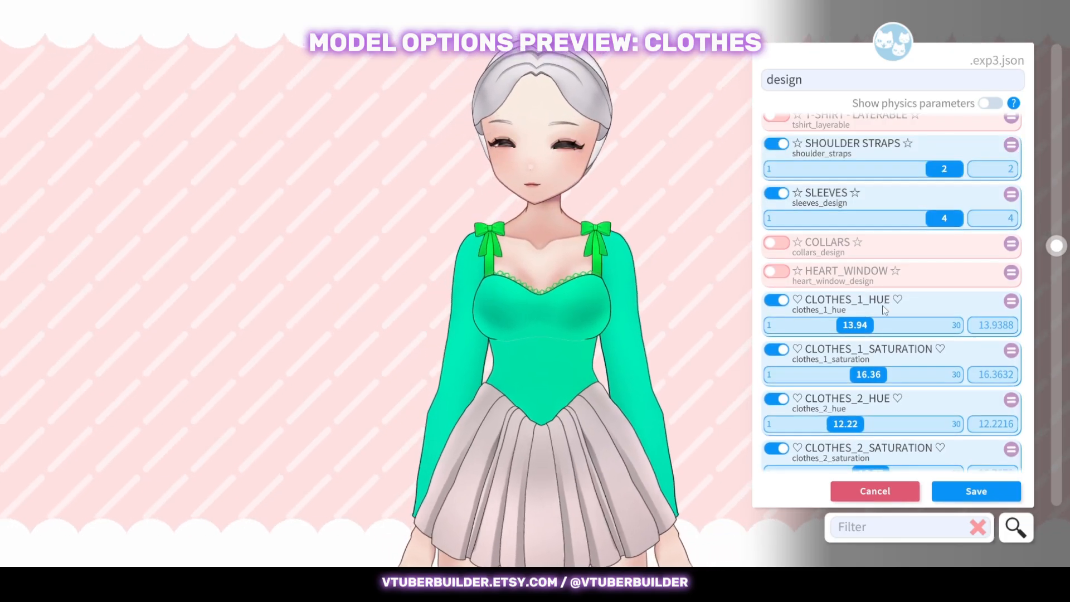
scroll(884, 311, "down", 2)
left_click_drag(848, 363, 892, 362)
left_click_drag(875, 410, 856, 410)
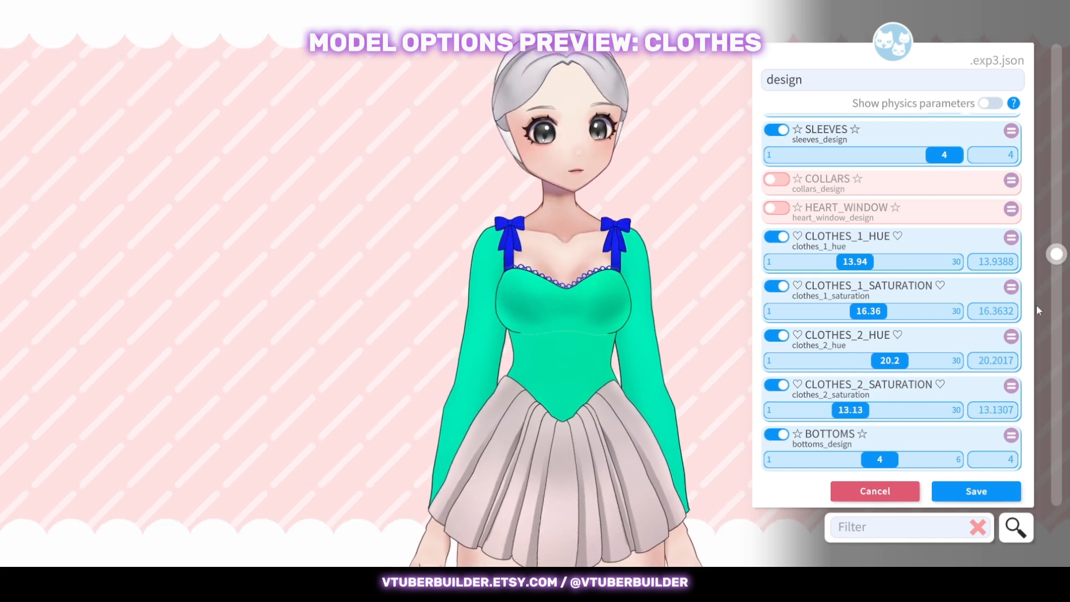
scroll(811, 266, "down", 4)
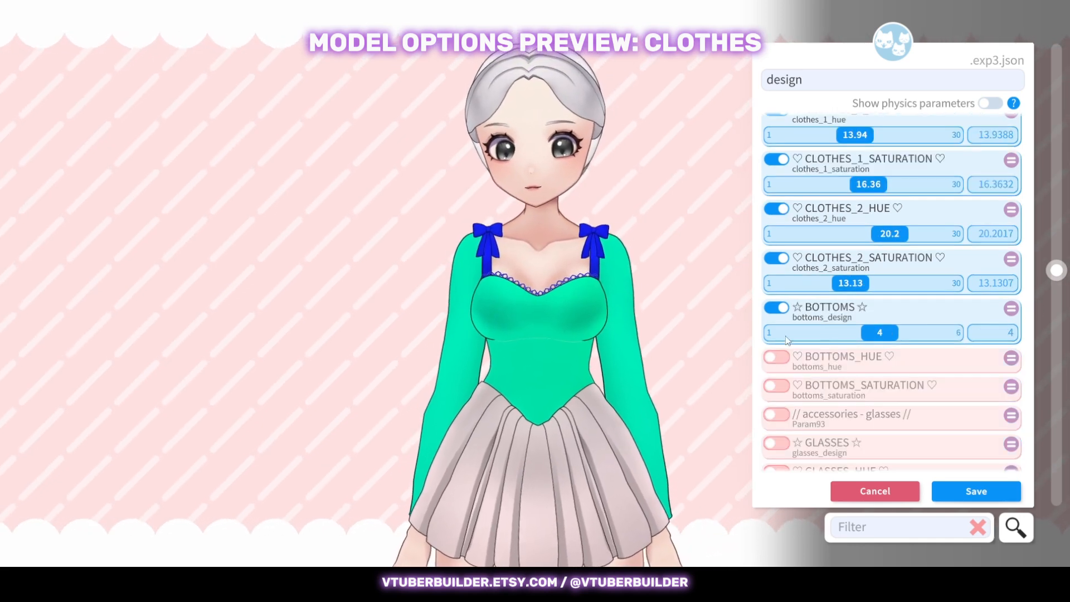
Try CLOTHES_1 hue at about 6.36 with saturation about 22.93, before setting hue to about 27.47 and saturation to about 15.66.
scroll(848, 241, "up", 3)
left_click_drag(846, 231, 805, 231)
scroll(848, 251, "up", 1)
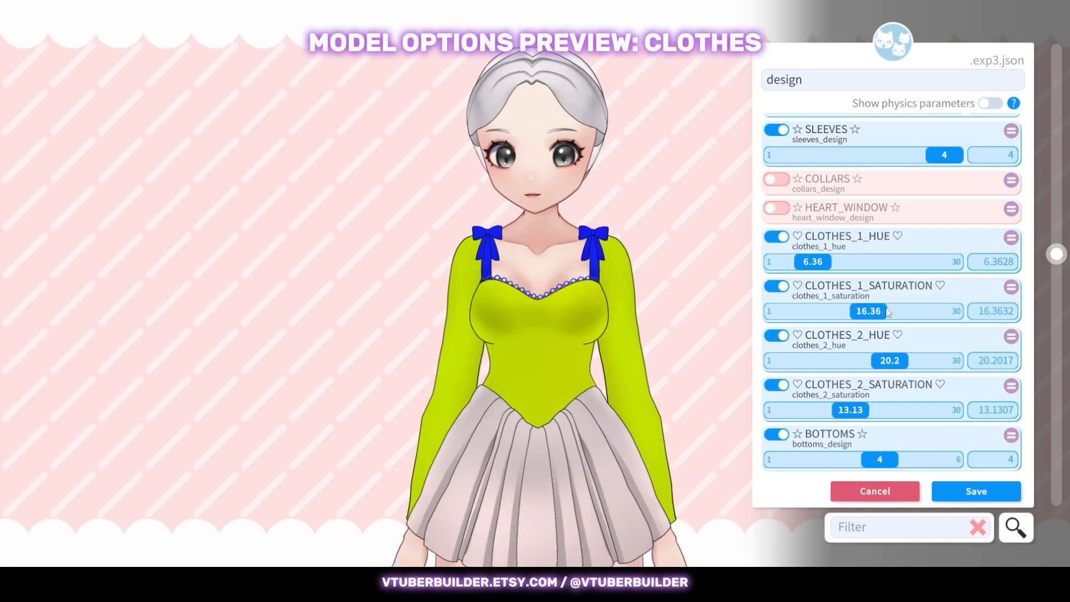
left_click_drag(887, 313, 924, 311)
left_click_drag(825, 262, 942, 266)
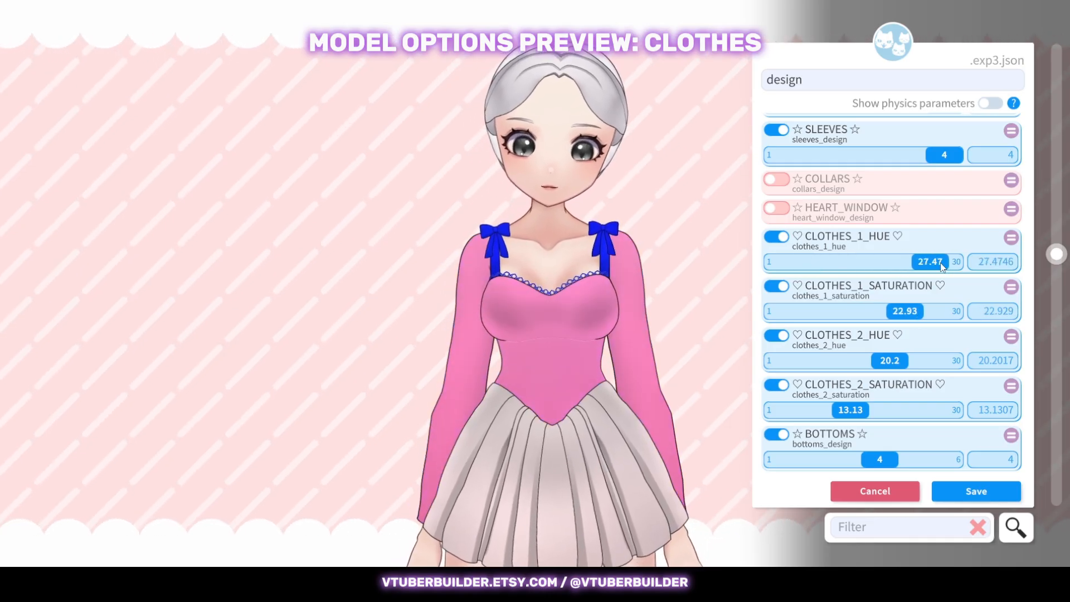
left_click_drag(904, 311, 865, 311)
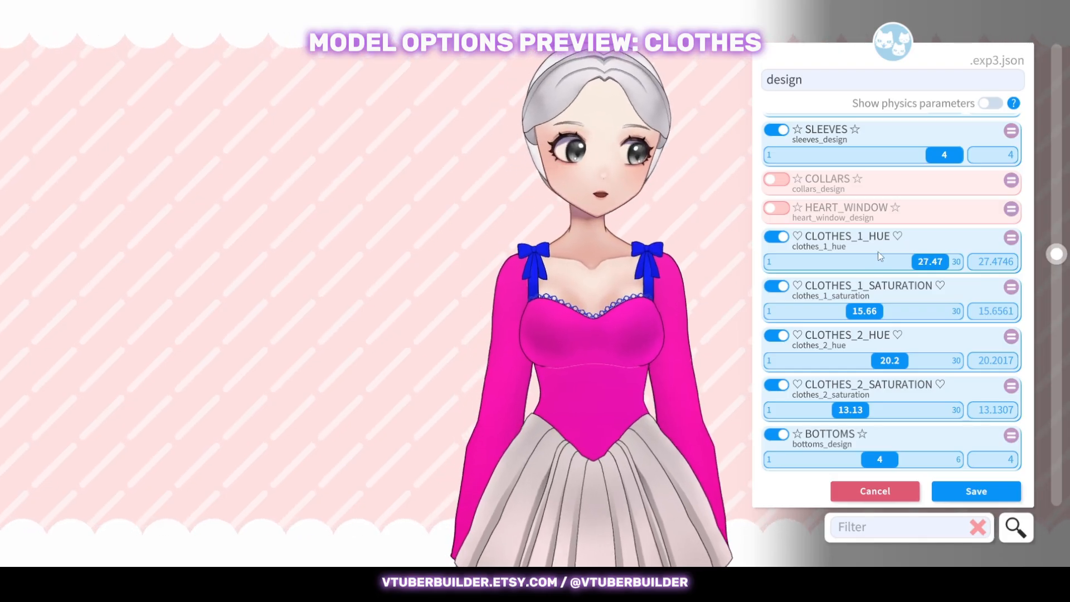
scroll(513, 292, "up", 3)
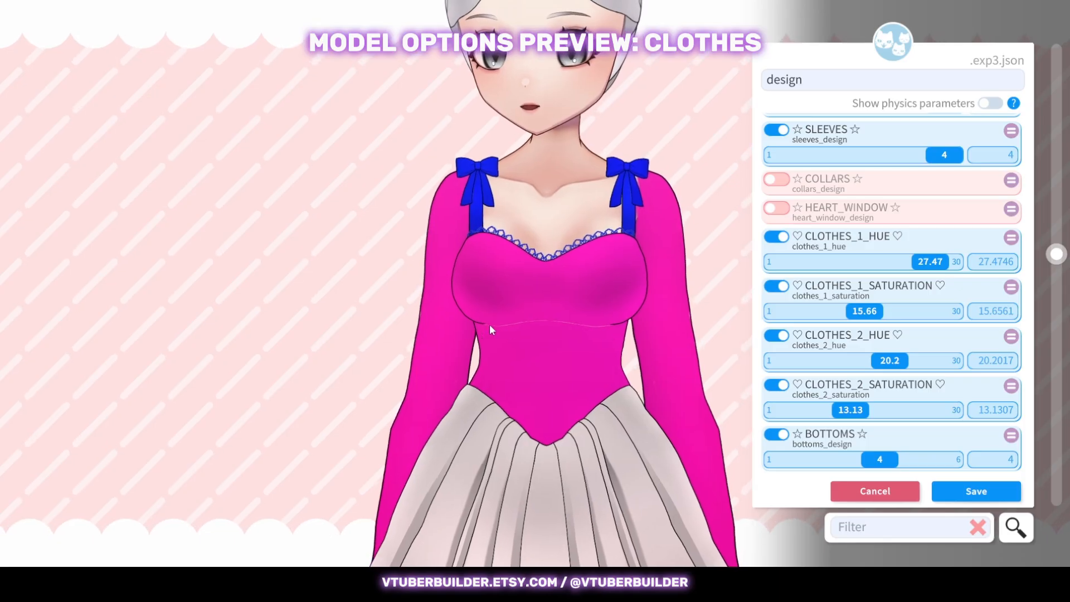
scroll(646, 261, "down", 3)
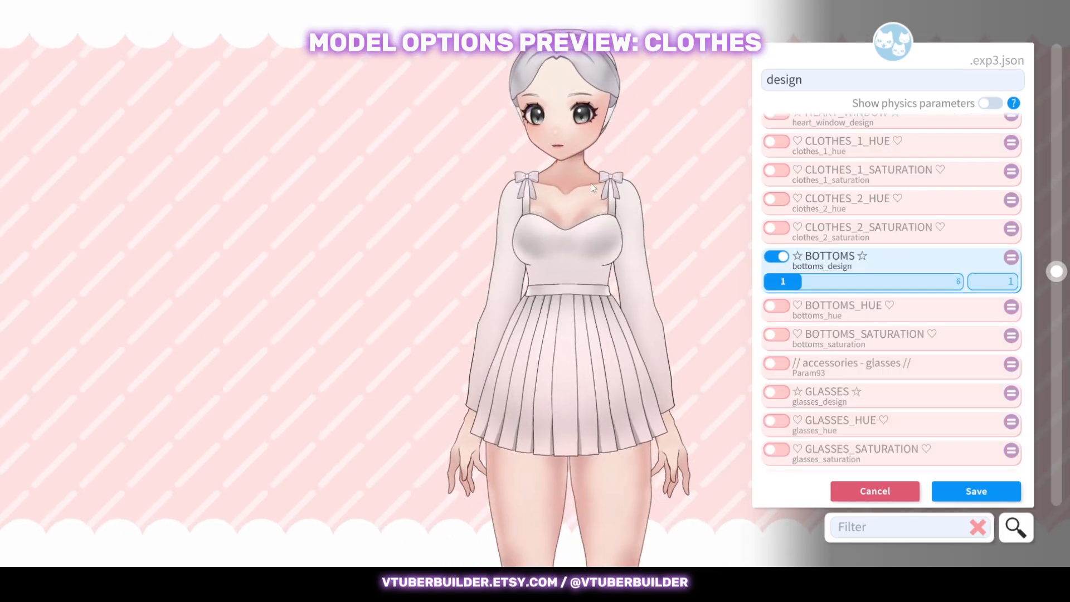
Preview BOTTOMS designs 2, 3 and 4 one after another.
left_click(1008, 283)
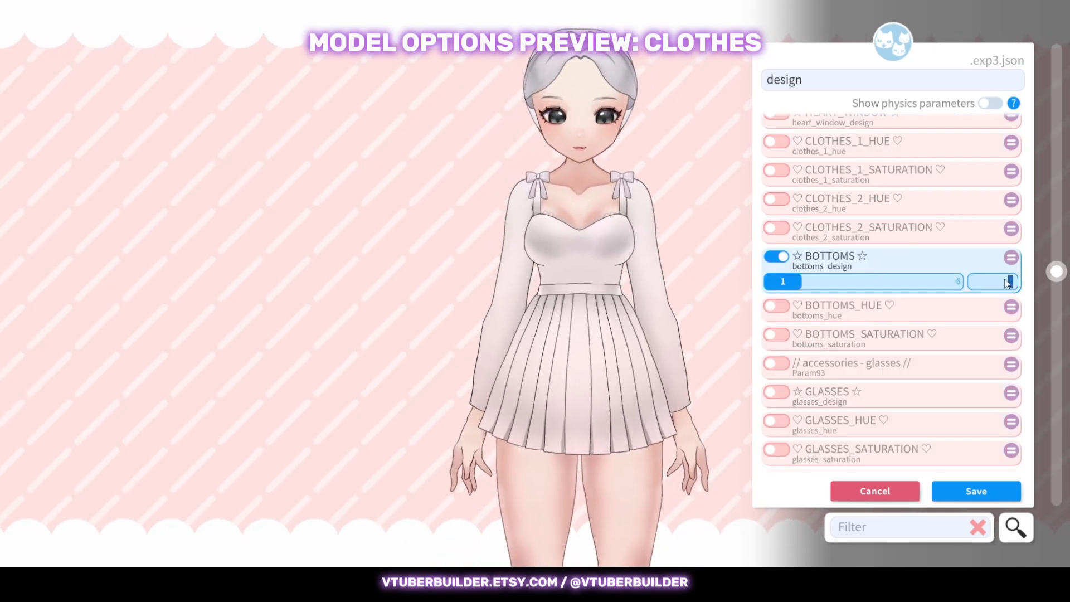
type("2")
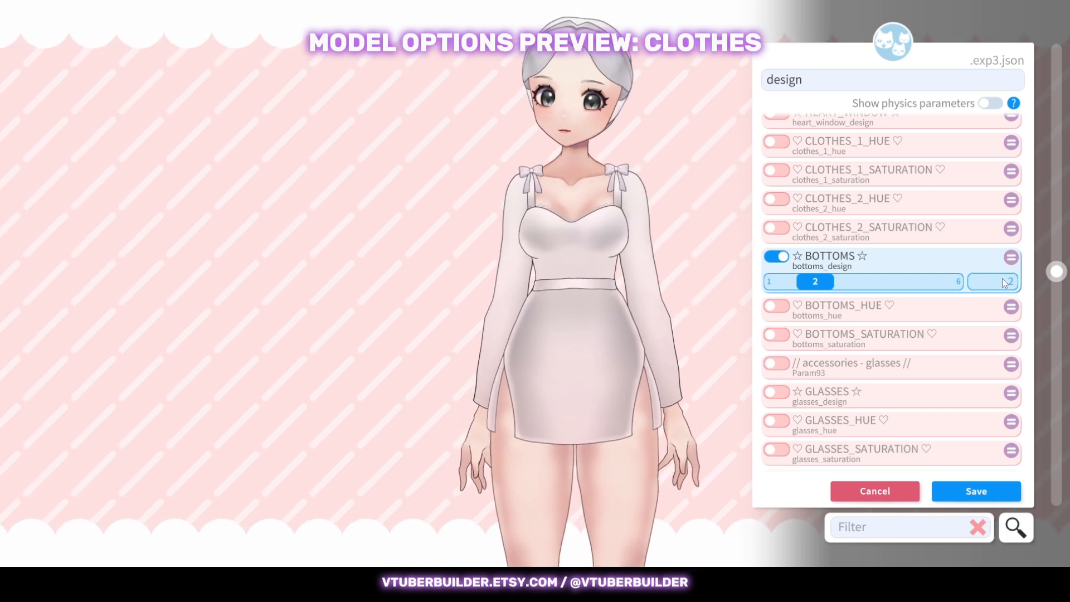
left_click(1000, 281)
type("3")
key("Return")
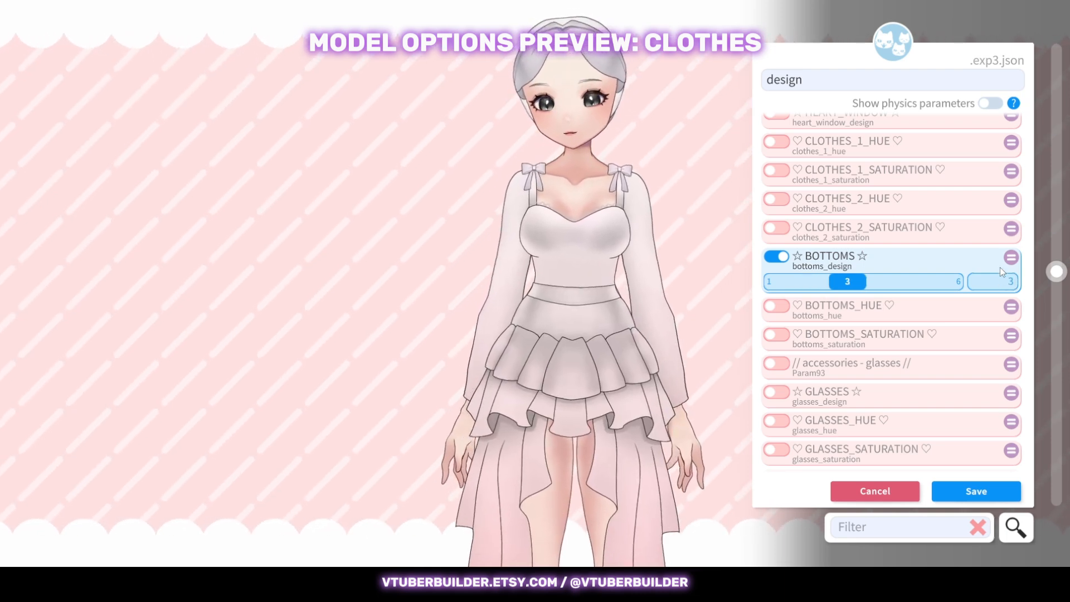
left_click(1005, 281)
type("4")
key("Return")
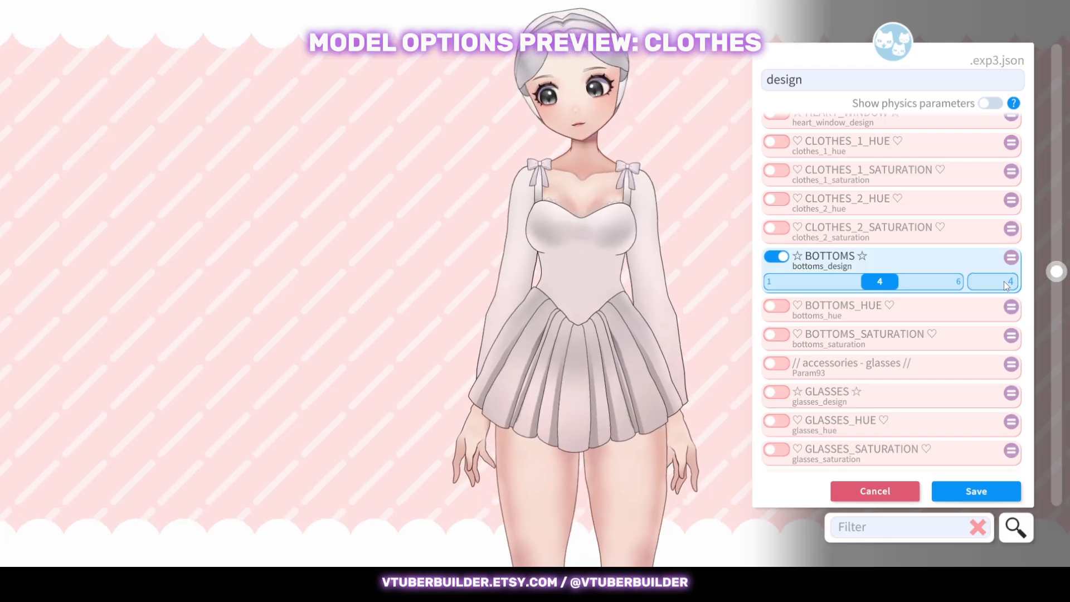
Preview BOTTOMS design 5 with CLOTHES BASE set to 1.
left_click(1005, 281)
type("5")
key("Return")
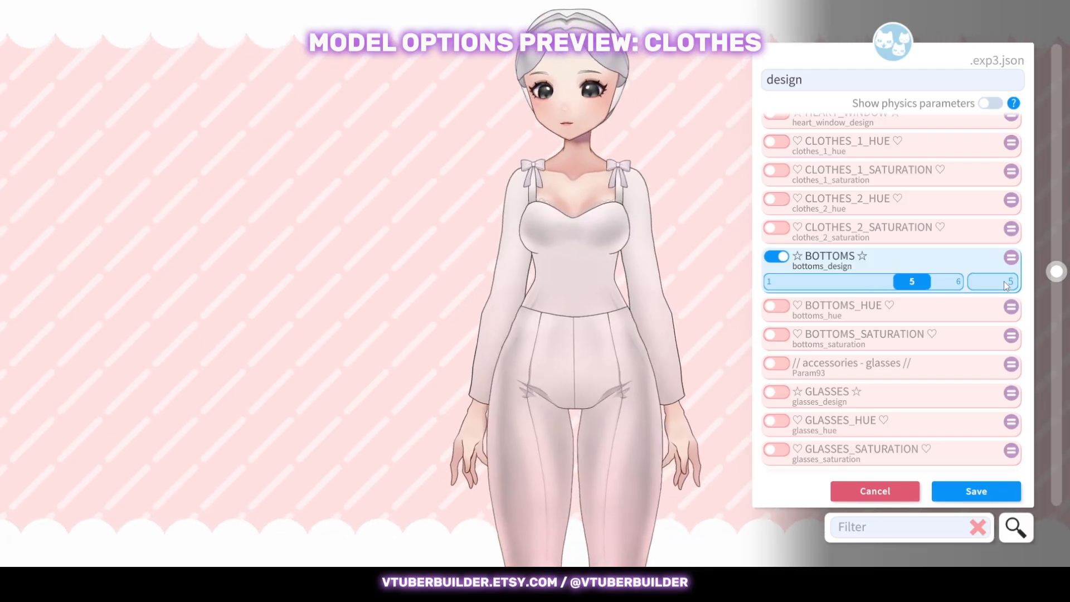
scroll(826, 224, "up", 5)
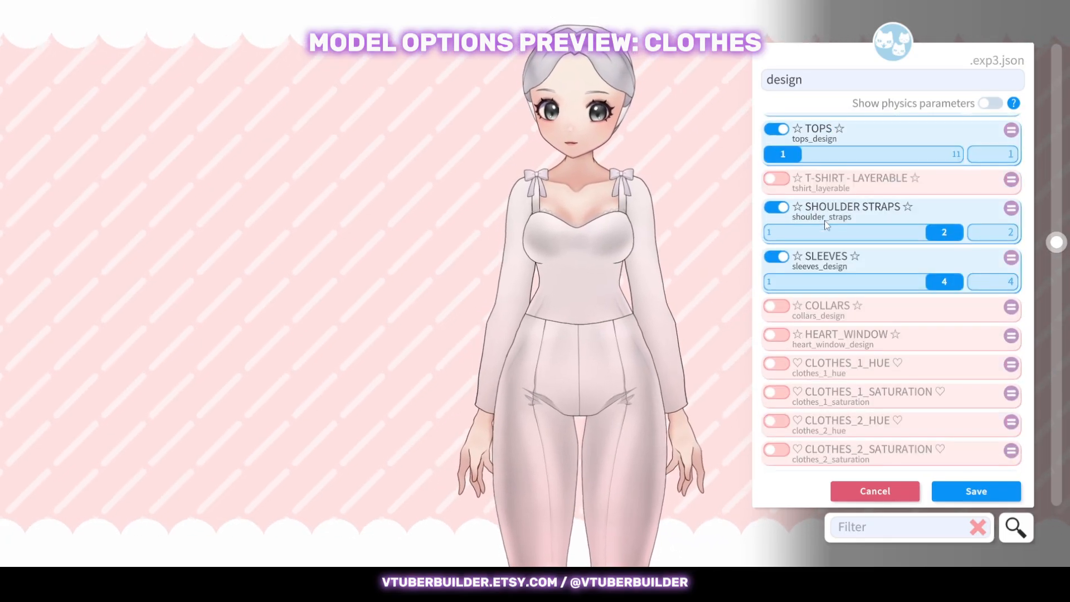
scroll(827, 224, "up", 2)
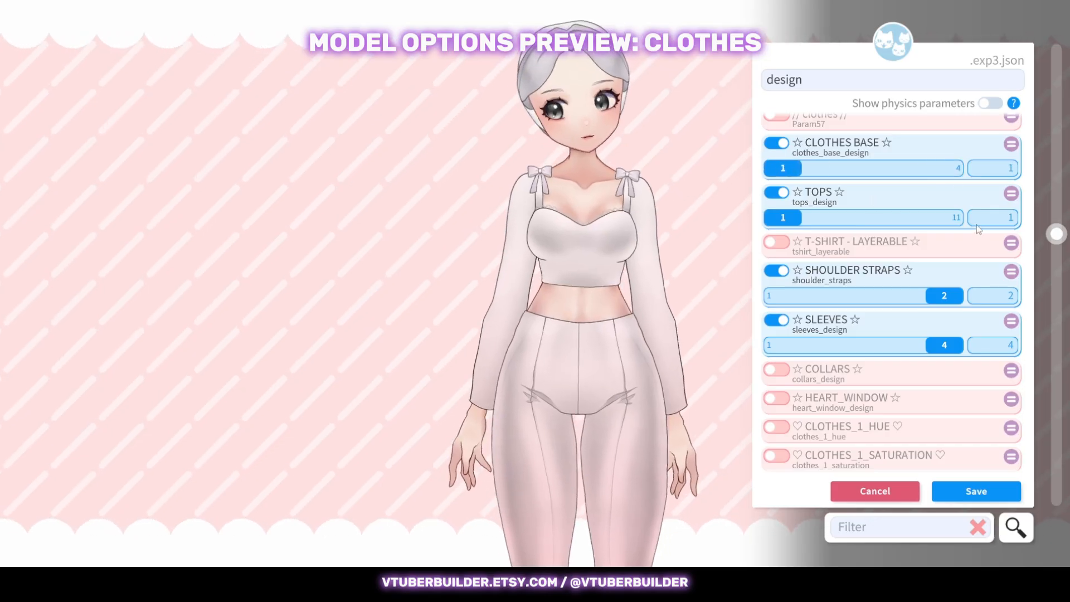
Enable GLASSES in the accessories section and preview designs 2 and 3.
scroll(978, 228, "down", 10)
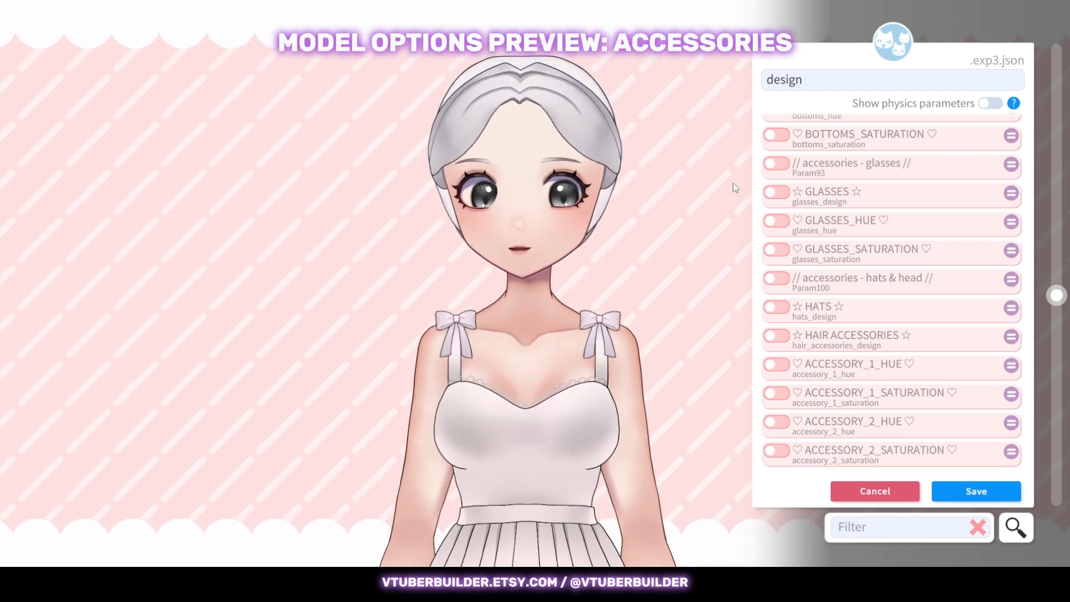
left_click(776, 192)
type("2")
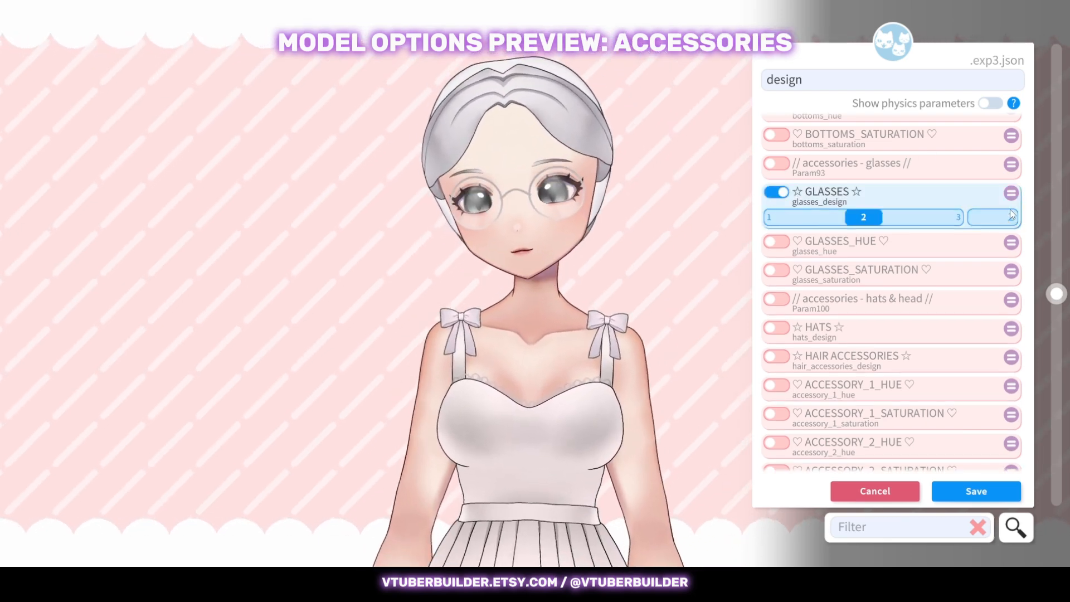
left_click_drag(1014, 216, 999, 218)
type("3")
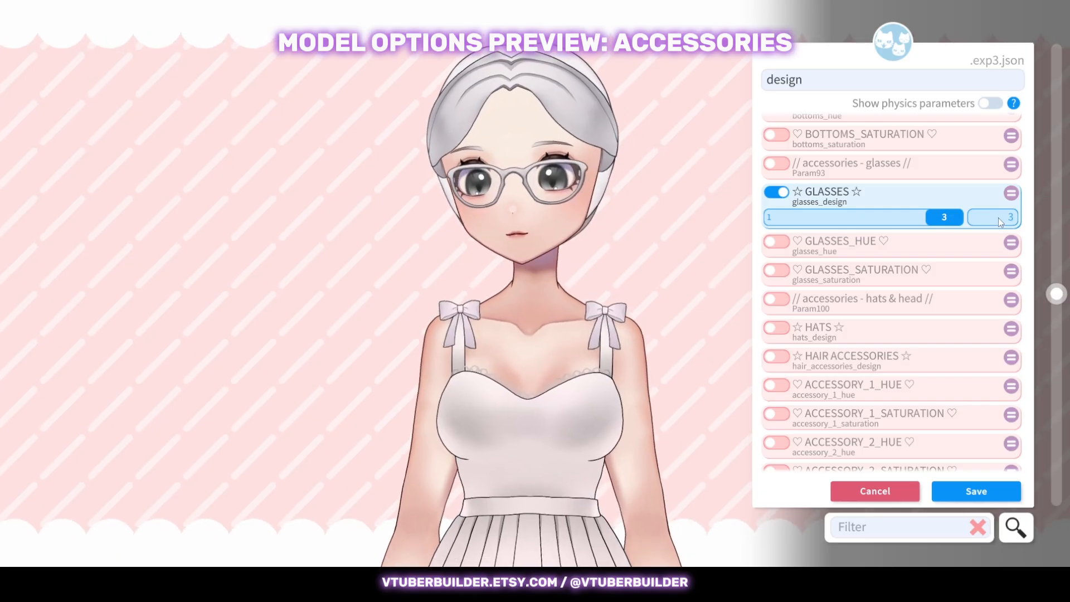
Enable the glasses colour parameters, with GLASSES_HUE at about 14.85 and GLASSES_SATURATION at about 2.22.
left_click(776, 242)
left_click(776, 291)
left_click_drag(942, 266, 825, 265)
left_click_drag(942, 316, 826, 315)
left_click_drag(826, 266, 860, 266)
left_click_drag(825, 313, 789, 314)
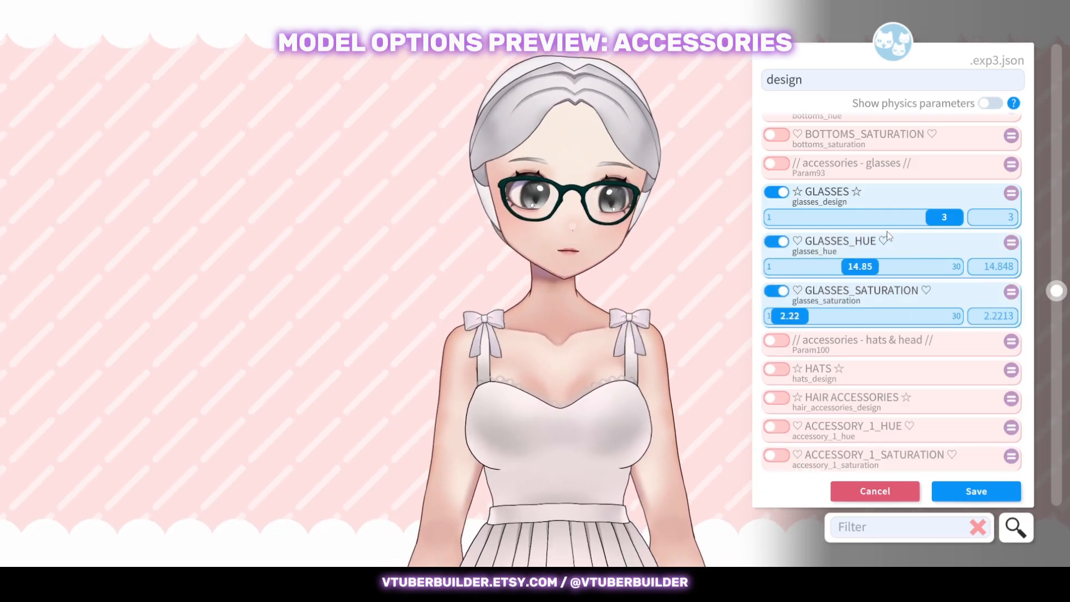
Preview the coloured GLASSES design 2, before disabling GLASSES, GLASSES_HUE and GLASSES_SATURATION.
left_click(1008, 214)
type("2")
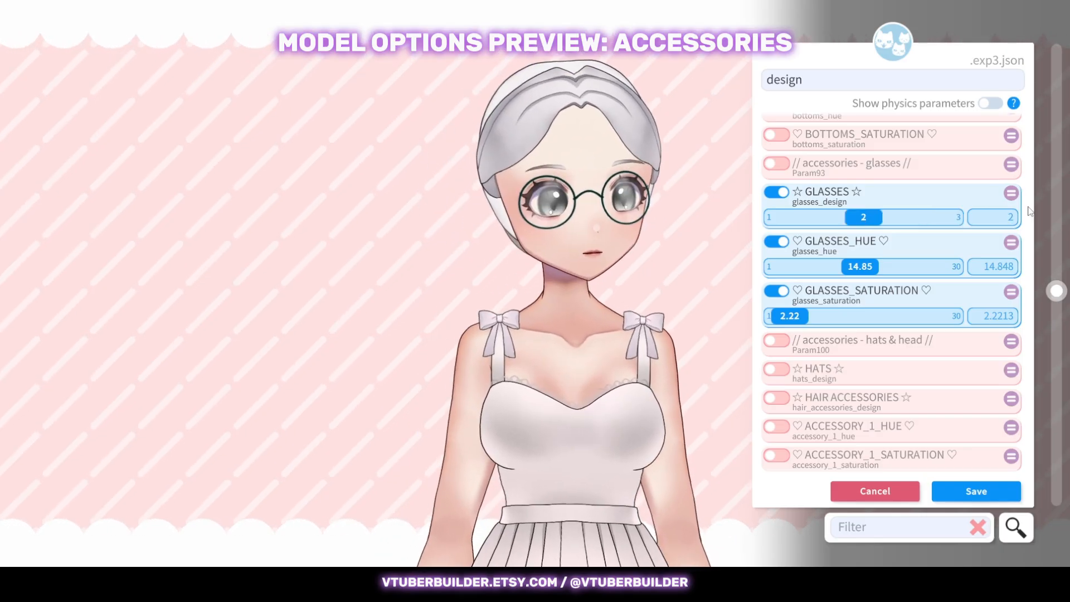
left_click(775, 242)
left_click(777, 271)
left_click(777, 192)
scroll(778, 266, "down", 3)
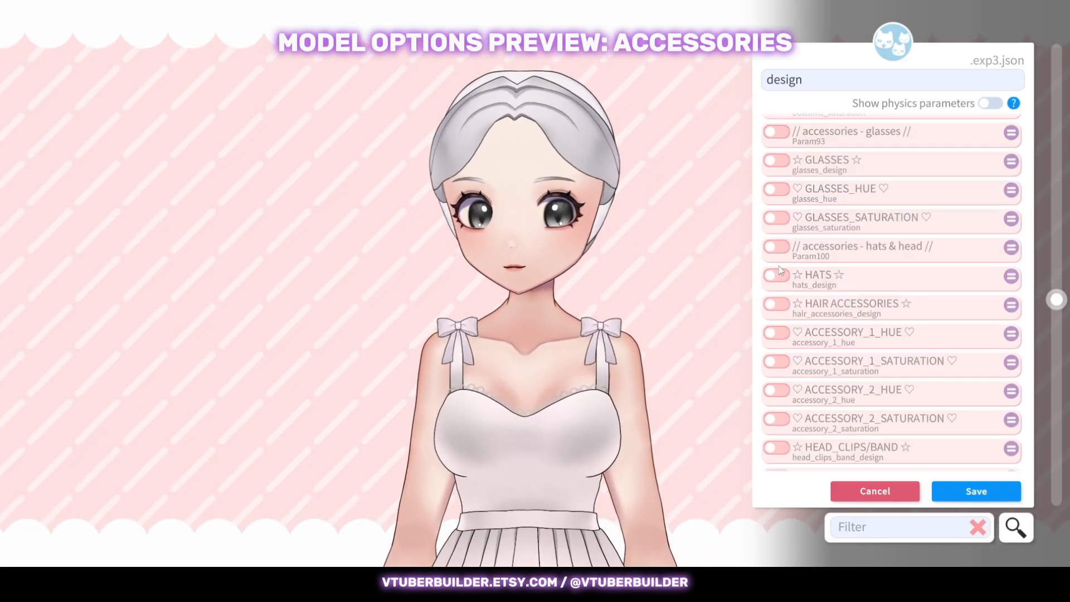
Enable HATS and preview designs 2, 3, 5, 6 and 7.
left_click(776, 211)
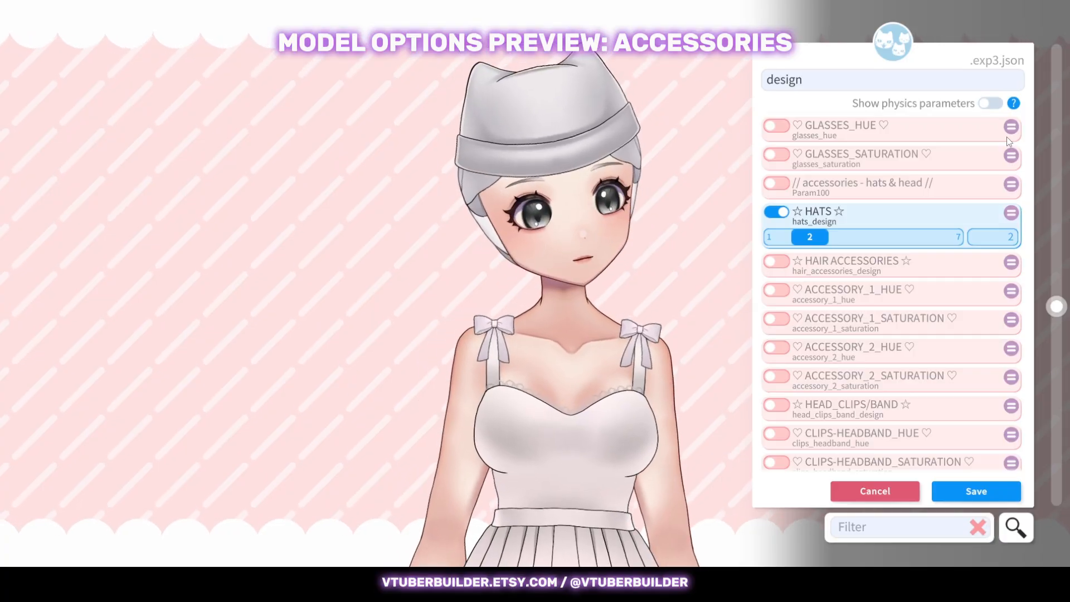
left_click(997, 240)
type("3")
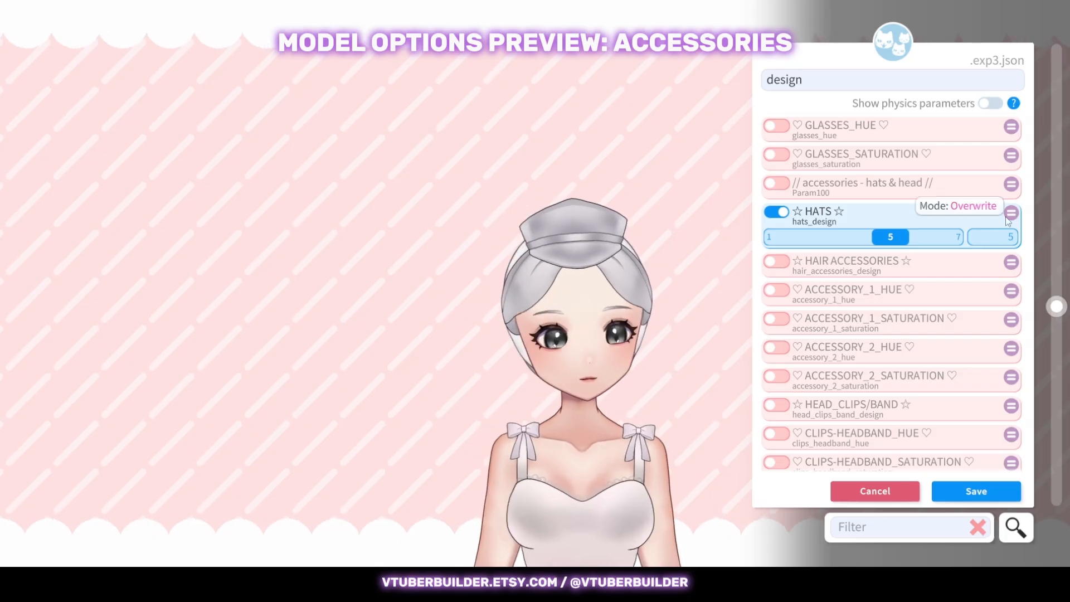
left_click(983, 236)
type("6")
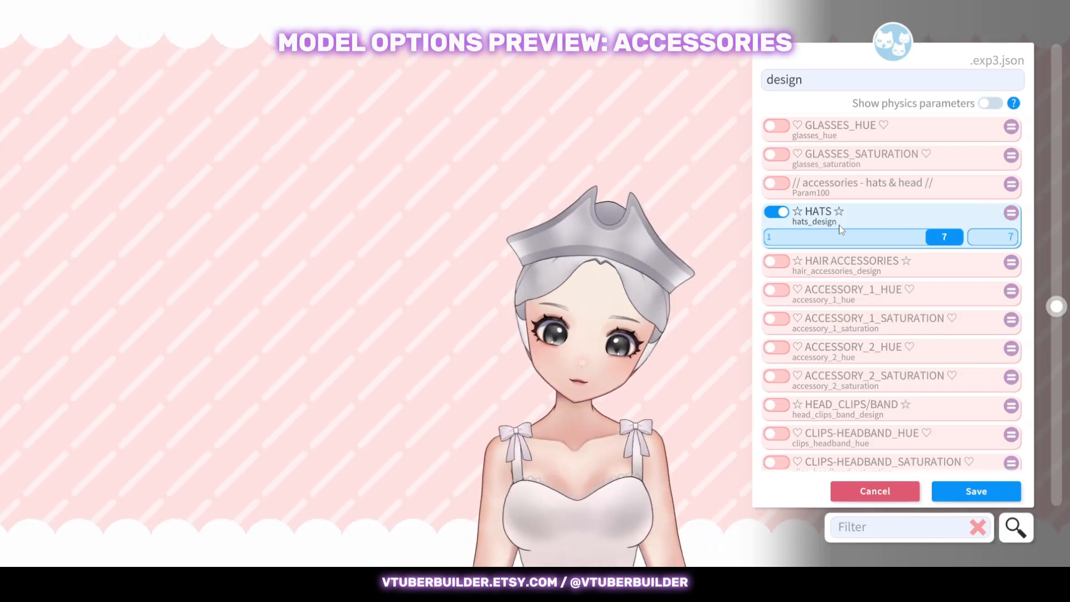
Disable HATS, enable HAIR ACCESSORIES instead and preview its designs 3, 4, 5 and 6.
left_click(778, 261)
left_click(783, 220)
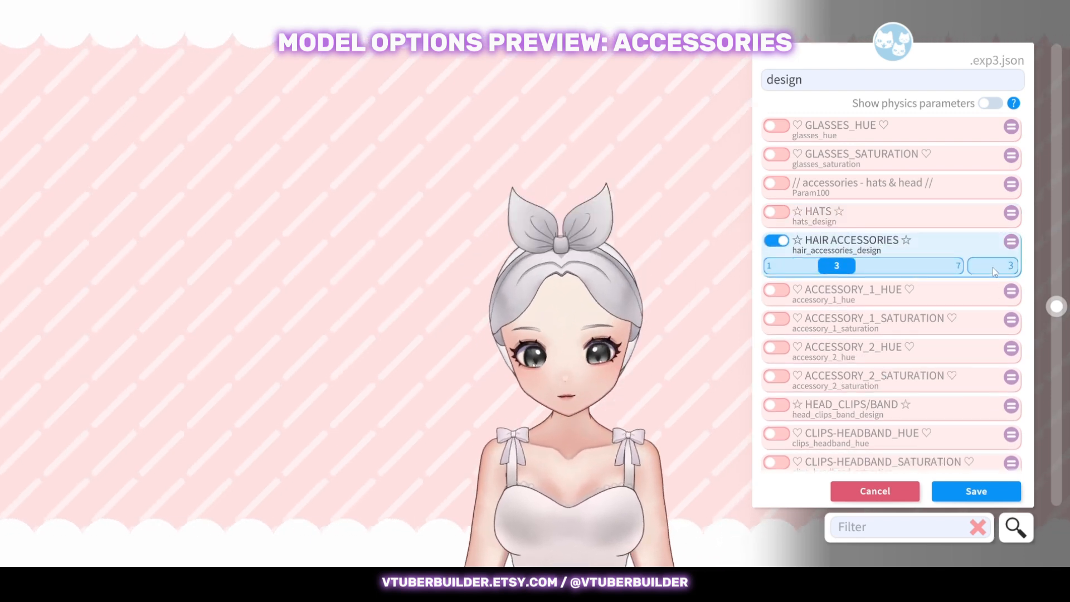
left_click(989, 266)
type("4")
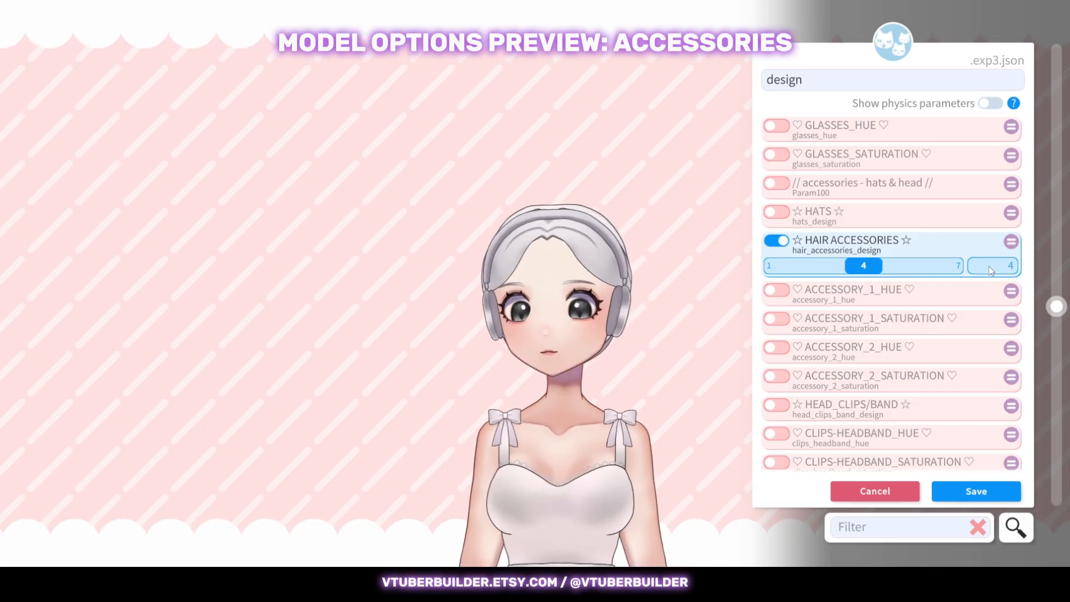
double_click(1005, 266)
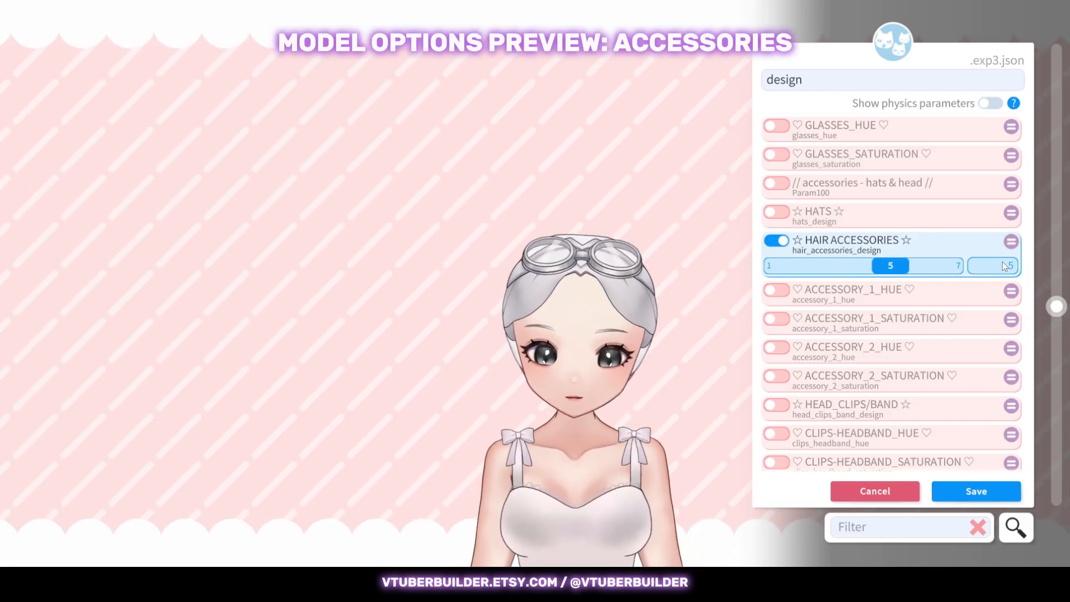
left_click(1002, 267)
type("6")
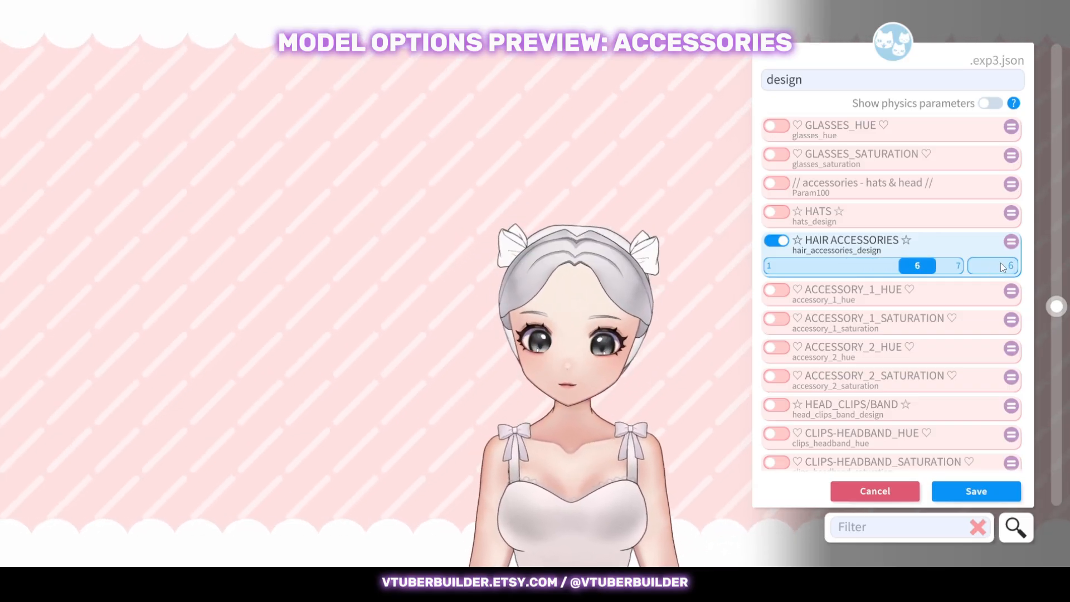
Enable the accessory colours: ACCESSORY_1 hue about 14.54 and saturation about 10.5, ACCESSORY_2 hue about 17.68 and saturation about 12.73.
left_click(776, 290)
left_click(777, 339)
left_click(777, 389)
left_click(776, 438)
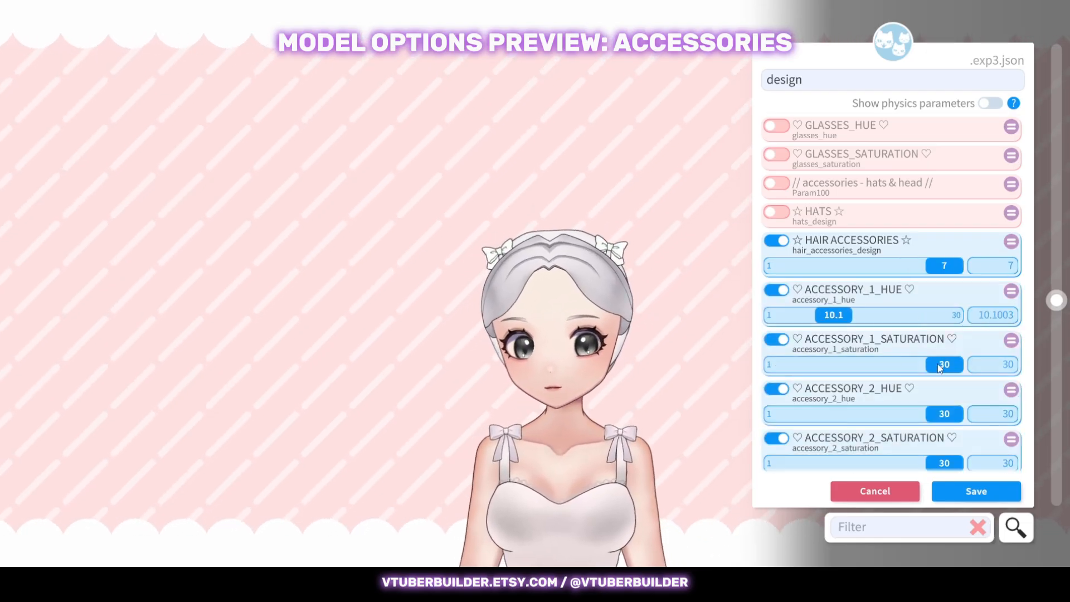
scroll(870, 329, "down", 1)
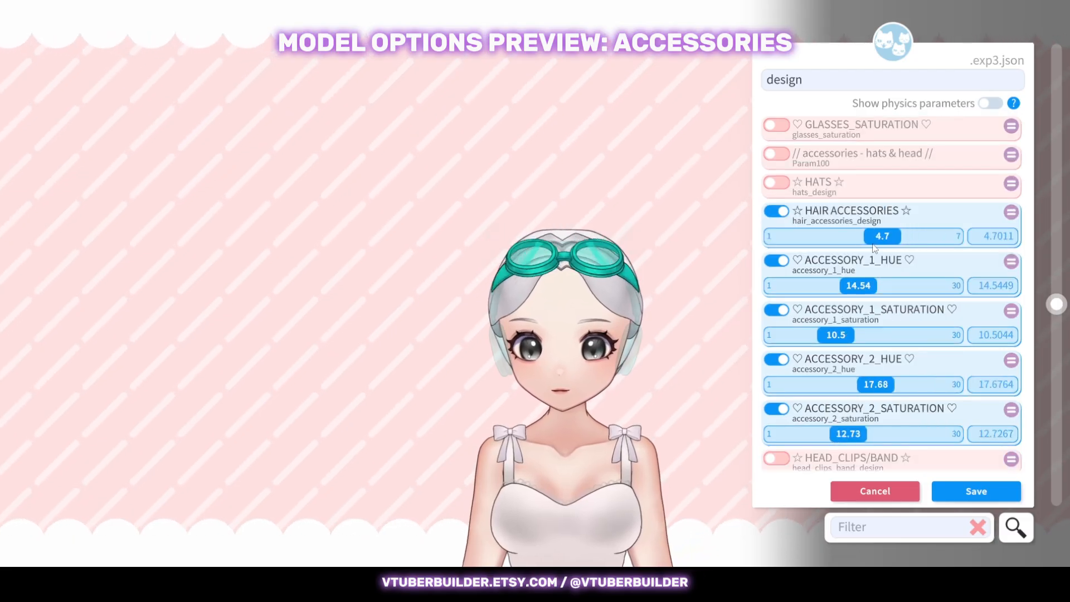
Set HAIR ACCESSORIES to 2 and recolour it with ACCESSORY_1_SATURATION about 21.41, ACCESSORY_2_HUE about 22.93 and ACCESSORY_2_SATURATION about 6.97.
left_click(992, 239)
type("2")
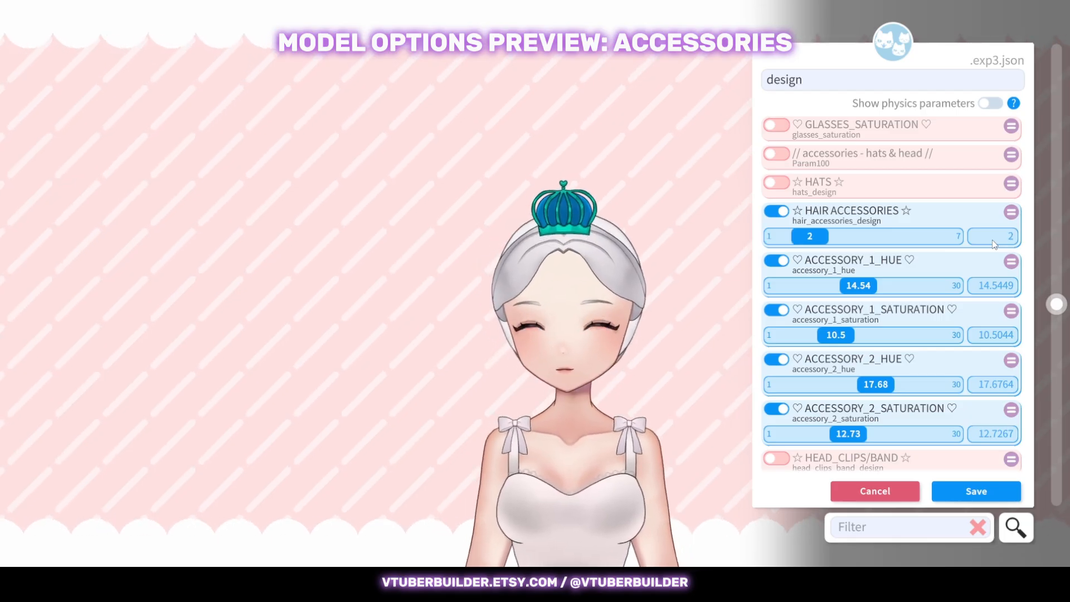
left_click_drag(825, 341, 884, 345)
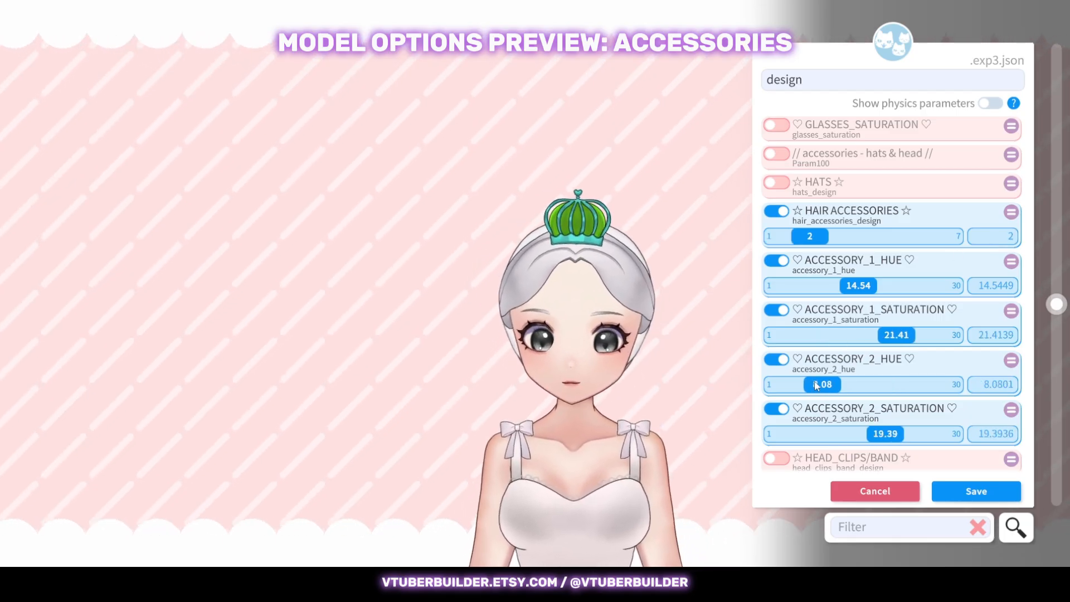
scroll(865, 381, "up", 1)
left_click_drag(867, 387, 904, 387)
Disable HAIR ACCESSORIES and the hue and saturation parameters of ACCESSORY_1 and ACCESSORY_2.
left_click(778, 214)
left_click(777, 186)
mouse_move(780, 211)
left_mouse_down()
mouse_move(877, 210)
mouse_move(818, 219)
mouse_move(771, 204)
left_mouse_up()
left_click(776, 186)
left_click(777, 244)
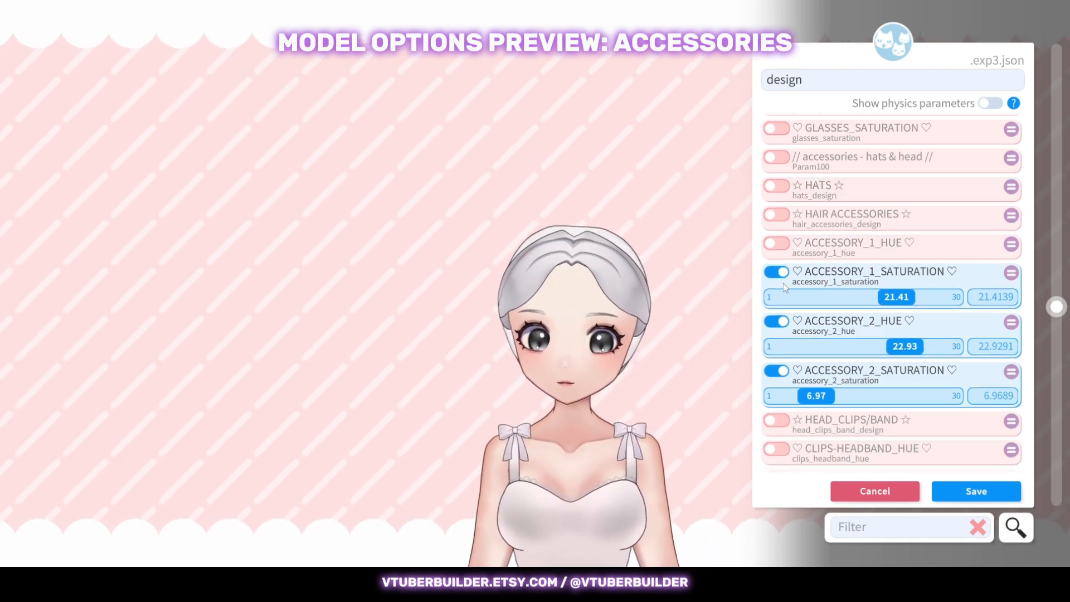
left_click(779, 273)
left_click(778, 301)
left_click(778, 329)
Enable HEAD_CLIPS/BAND, try it at about 2.16, and set it to design 1.
scroll(780, 323, "down", 1)
left_click(779, 294)
left_click_drag(842, 327, 867, 327)
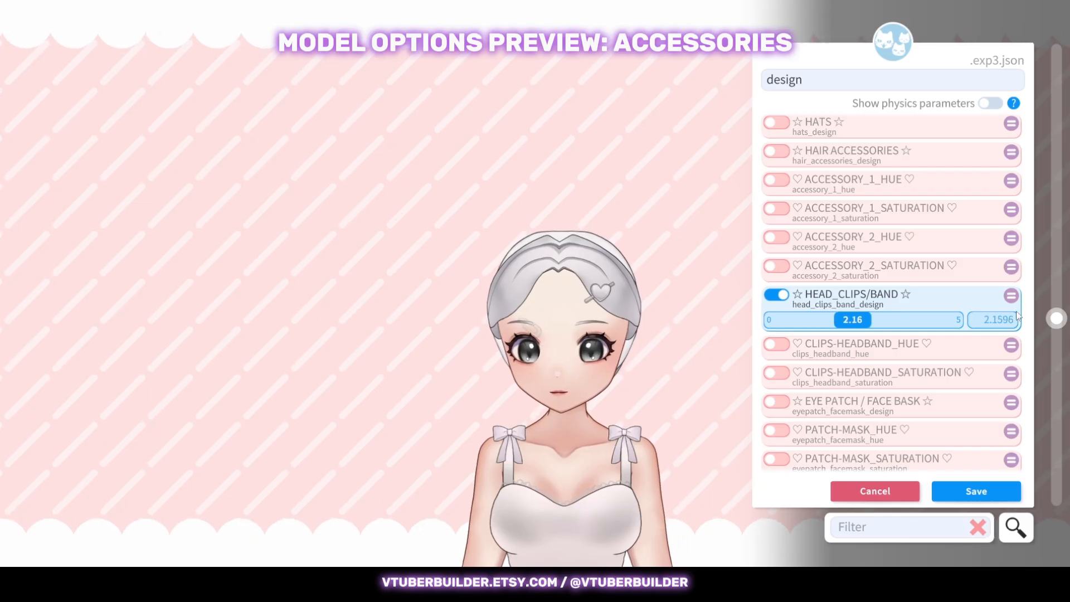
double_click(998, 319)
type("1")
key("Return")
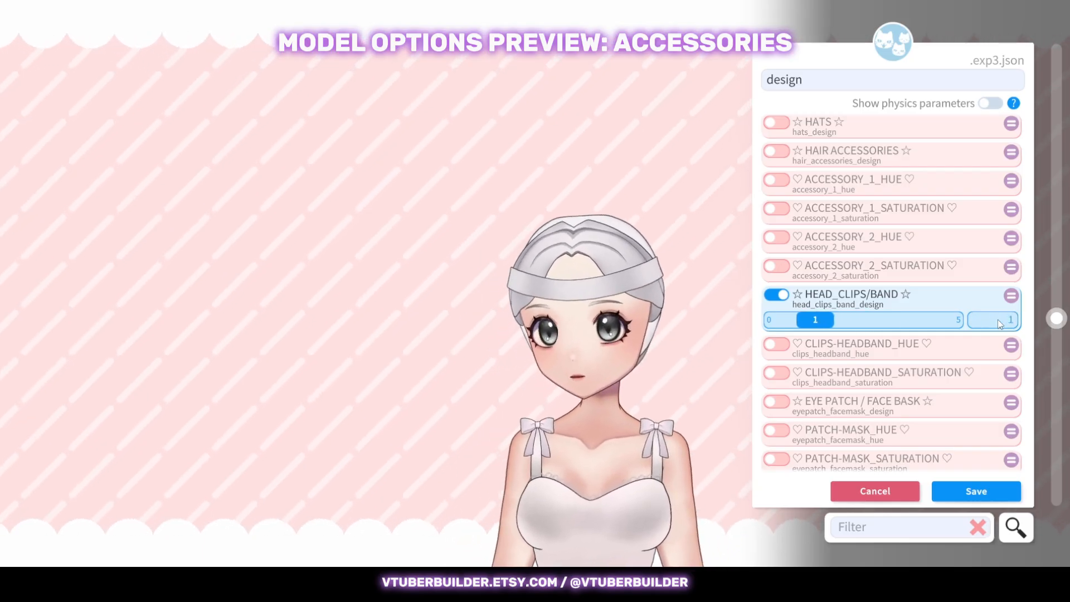
Frame the model's upper body and try HEAD_CLIPS/BAND designs 2, 3, 4 and 5.
left_click_drag(595, 303, 595, 191)
scroll(594, 187, "up", 2)
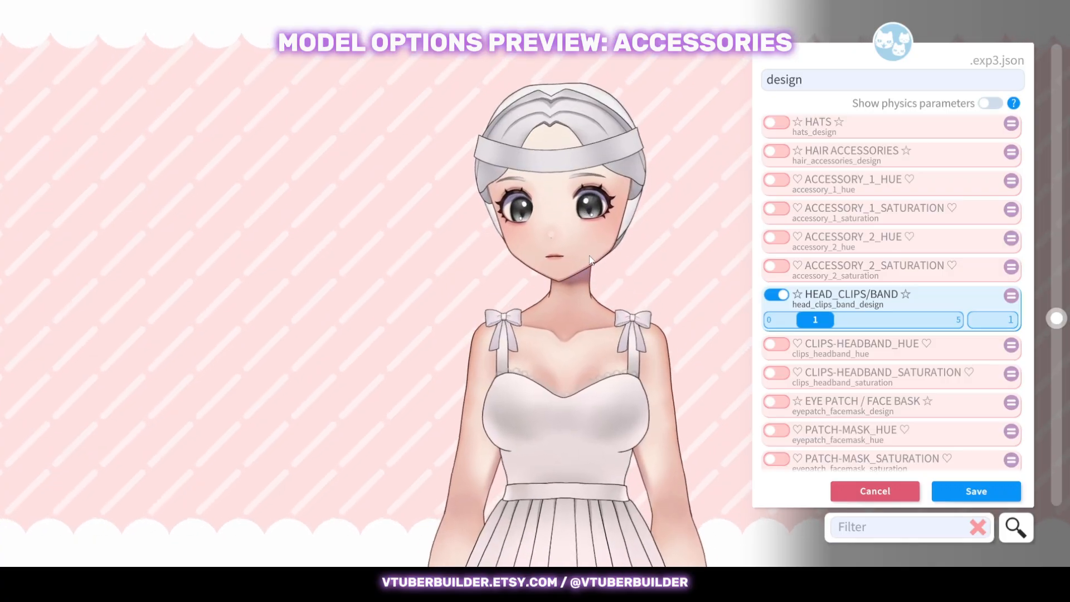
left_click(988, 316)
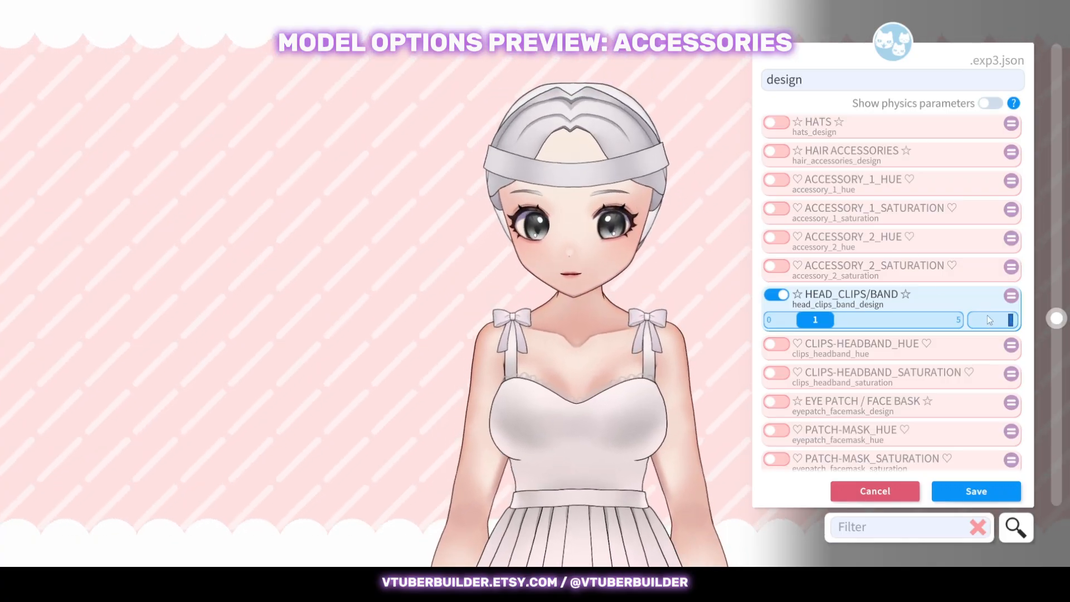
type("2")
key("Return")
left_click(998, 325)
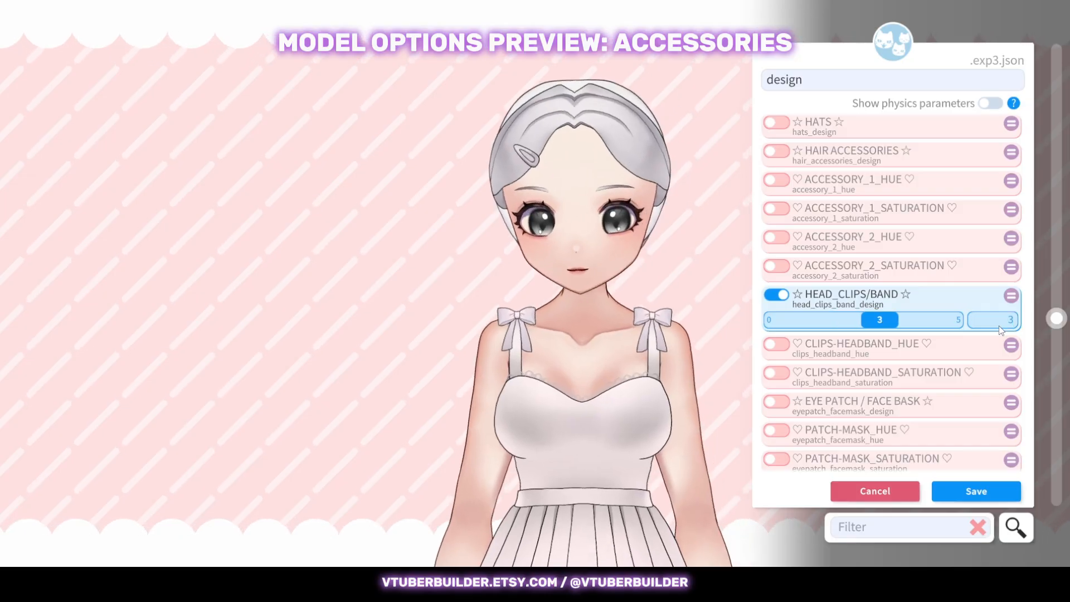
type("4")
key("Return")
left_click(998, 323)
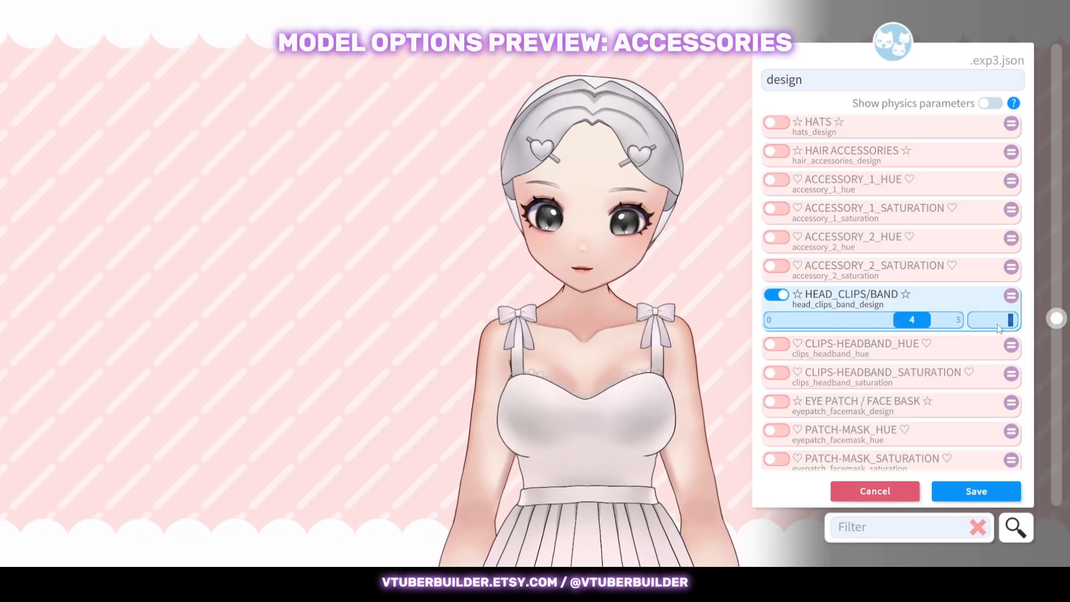
type("5")
key("Return")
Enable FRONT FRINGE HAIR at design 1 and adjust the SIDEHAIR design.
scroll(986, 224, "up", 9)
scroll(985, 220, "up", 10)
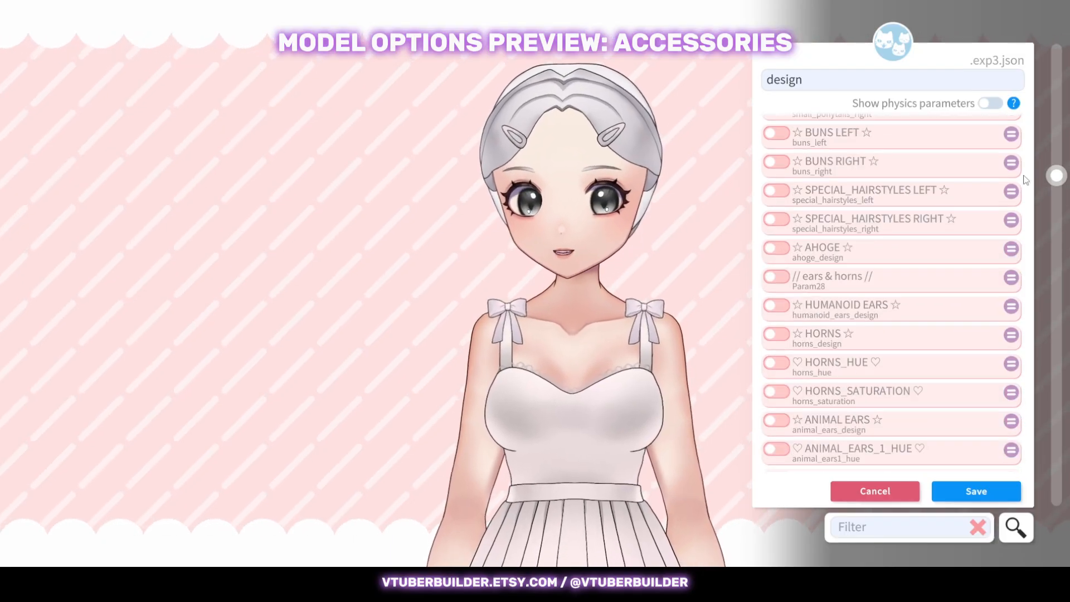
scroll(987, 217, "up", 5)
scroll(946, 218, "up", 2)
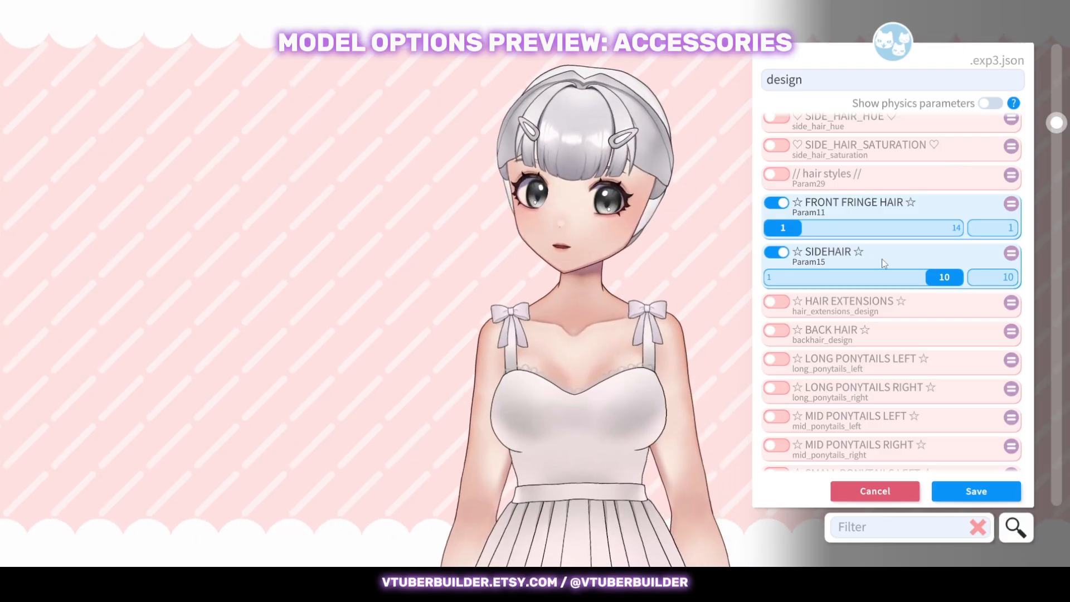
left_click(882, 259)
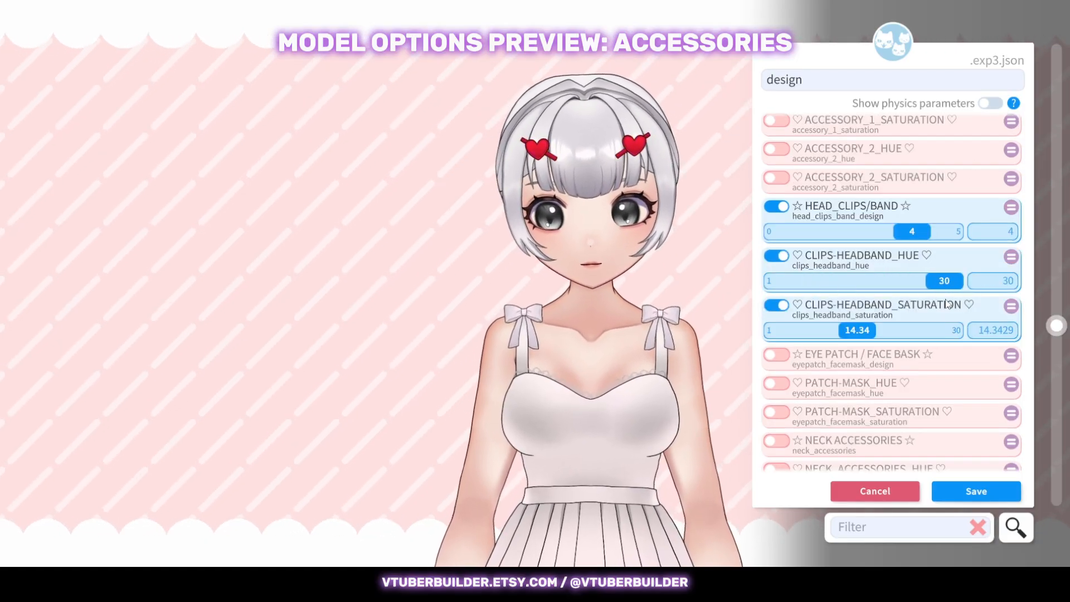
Disable HEAD_CLIPS/BAND with its hue and saturation, and enable EYE PATCH / FACE BASK.
left_click(775, 255)
left_click(776, 284)
scroll(775, 285, "down", 1)
left_click(775, 281)
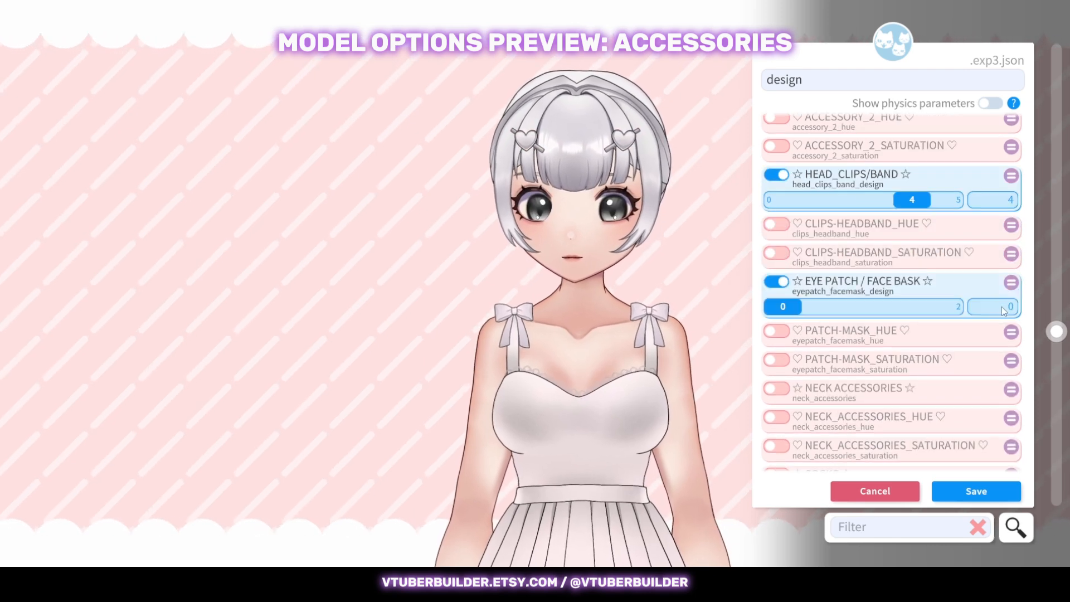
left_click(776, 174)
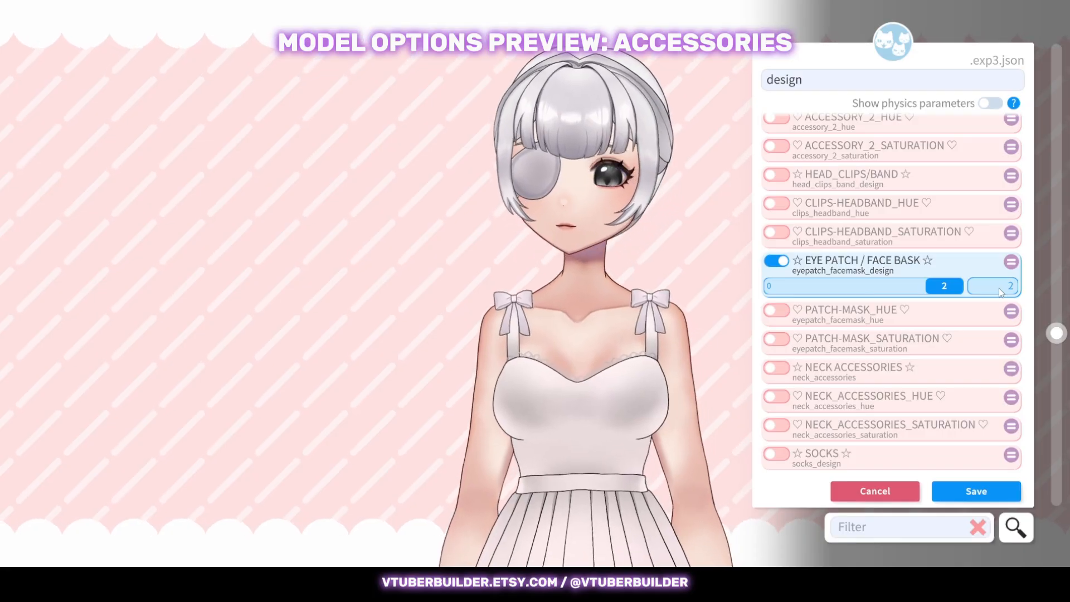
Show EYE PATCH / FACE BASK design 2 and recolour it, adjusting PATCH-MASK_HUE and setting PATCH-MASK_SATURATION to about 3.84.
left_click(781, 262)
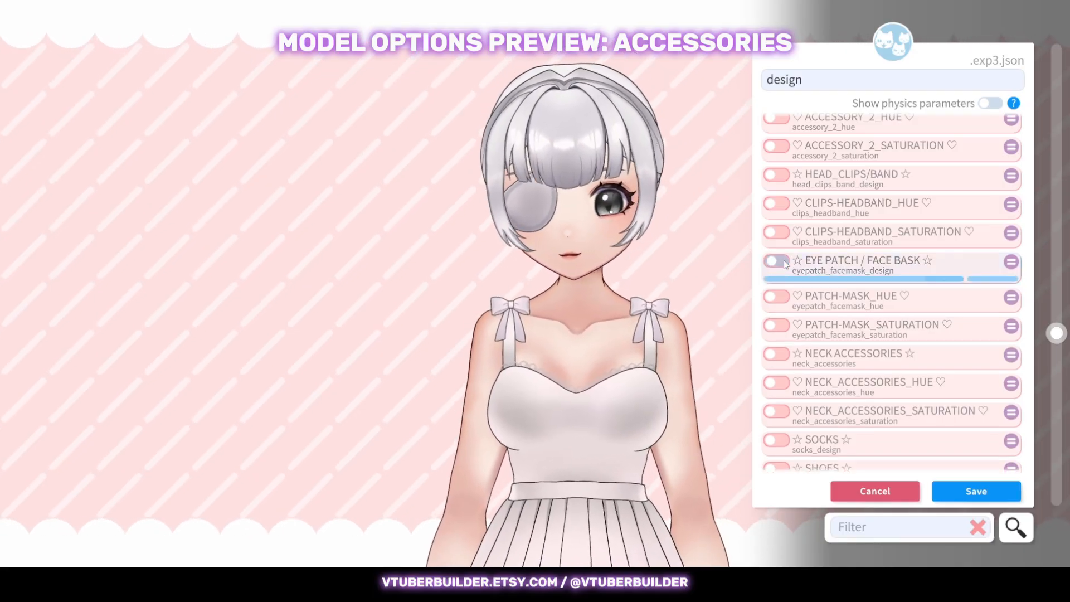
left_click(774, 261)
left_click(778, 311)
left_click(787, 361)
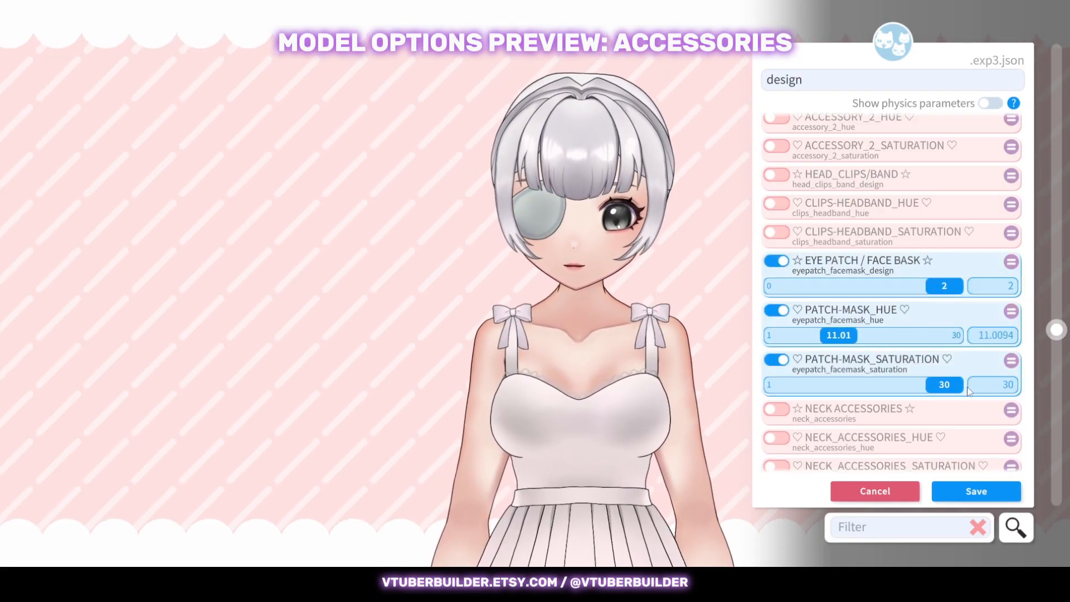
left_click_drag(805, 380, 804, 380)
left_click_drag(851, 335, 923, 334)
Disable PATCH-MASK_HUE, PATCH-MASK_SATURATION and EYE PATCH / FACE BASK.
left_click(777, 311)
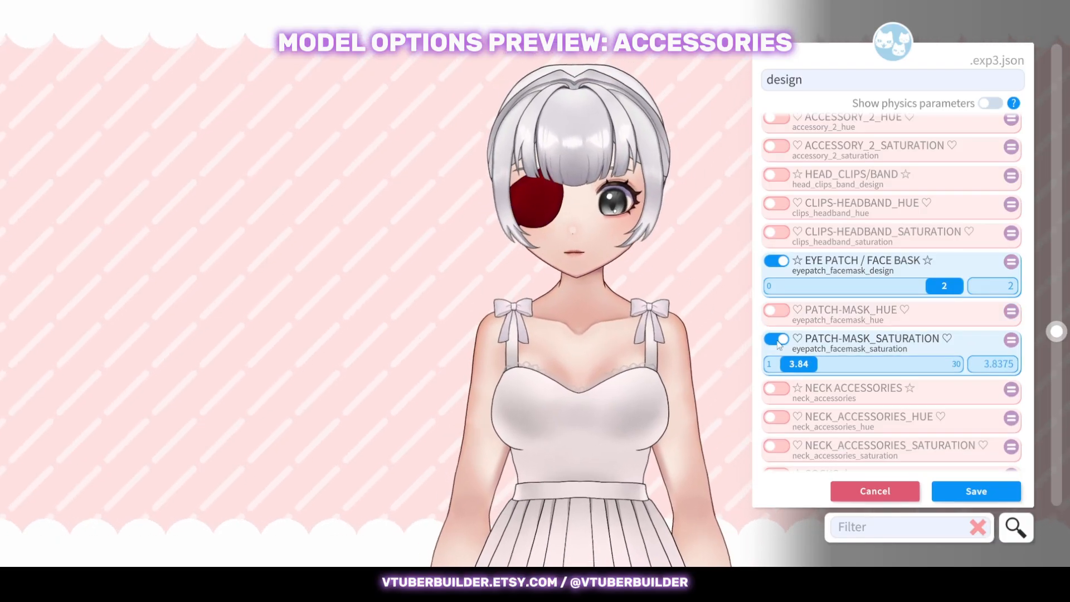
left_click(778, 339)
scroll(843, 310, "down", 1)
left_click(776, 228)
scroll(892, 278, "down", 1)
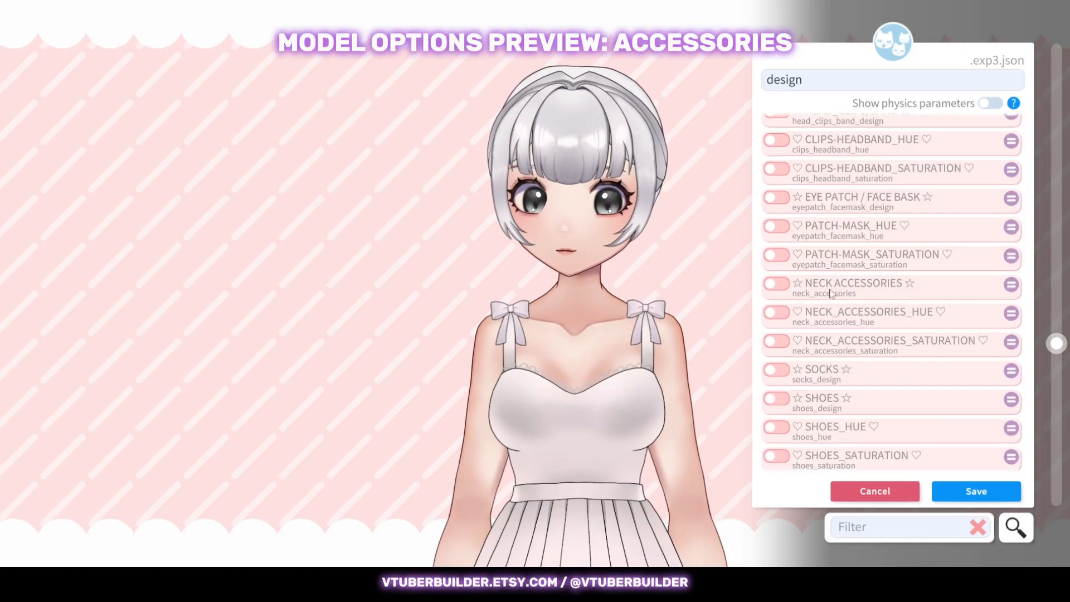
Enable NECK ACCESSORIES, try design 1 and switch it to design 2.
left_click(776, 283)
type("1")
left_click(1005, 311)
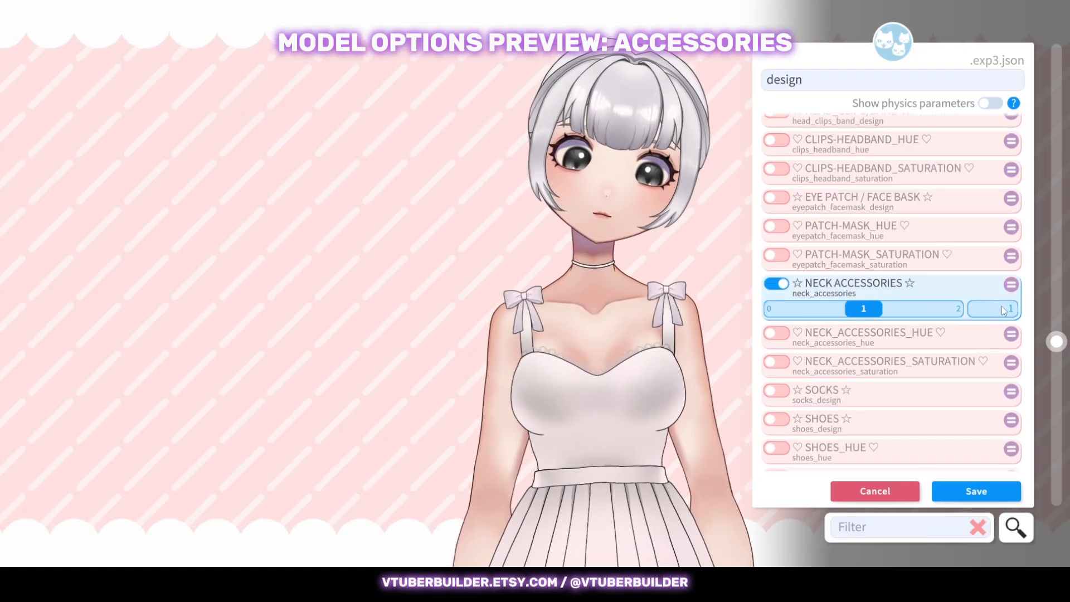
type("2")
Recolour the choker with NECK_ACCESSORIES_SATURATION about 4.24 and NECK_ACCESSORIES_HUE about 11.82, followed by about 26.77.
left_click(776, 332)
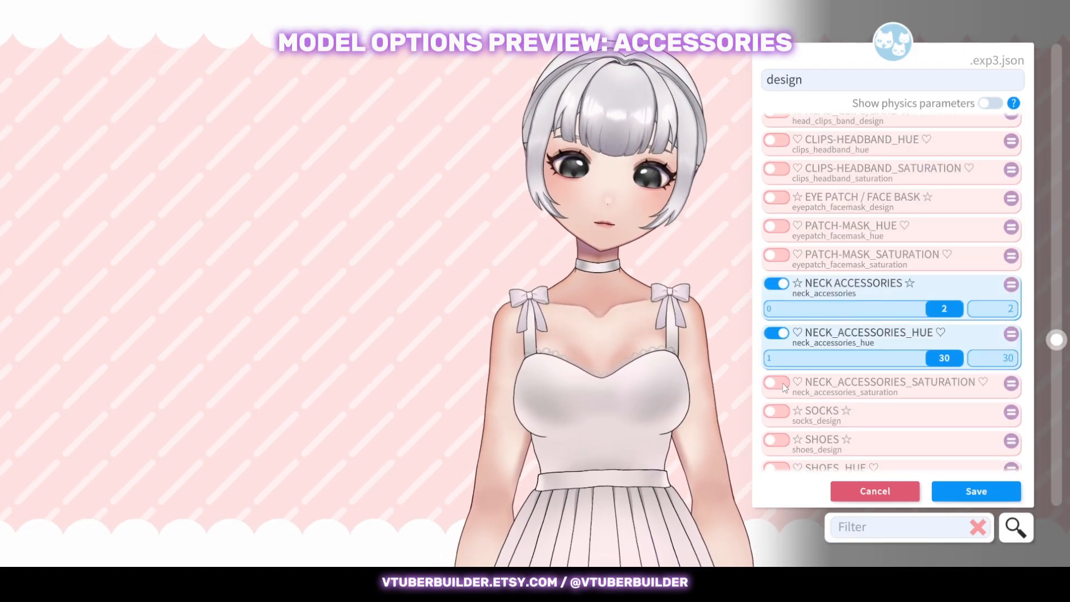
left_click(776, 382)
left_click(843, 360)
left_click_drag(942, 408, 809, 407)
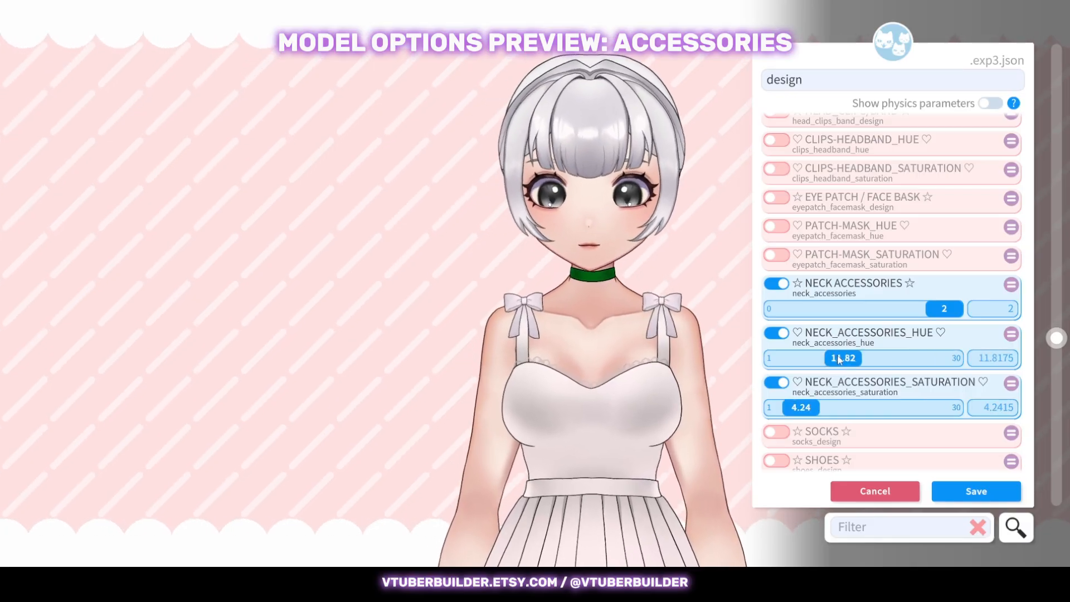
left_click_drag(833, 359, 913, 360)
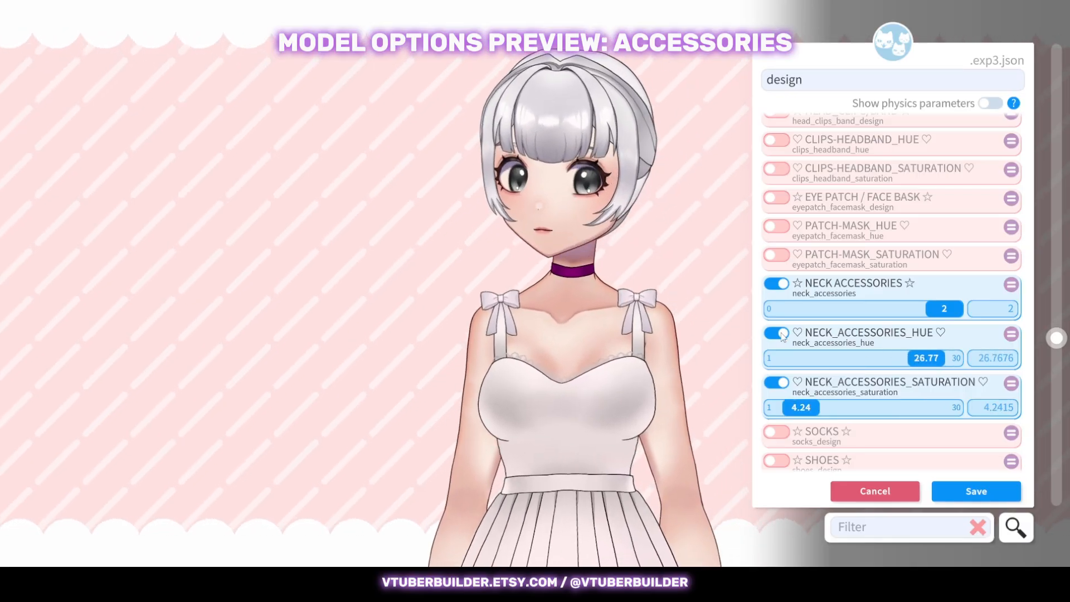
Disable NECK ACCESSORIES with its hue and saturation, and enable SOCKS.
left_click(776, 333)
left_click(776, 360)
left_click(777, 283)
scroll(891, 279, "down", 3)
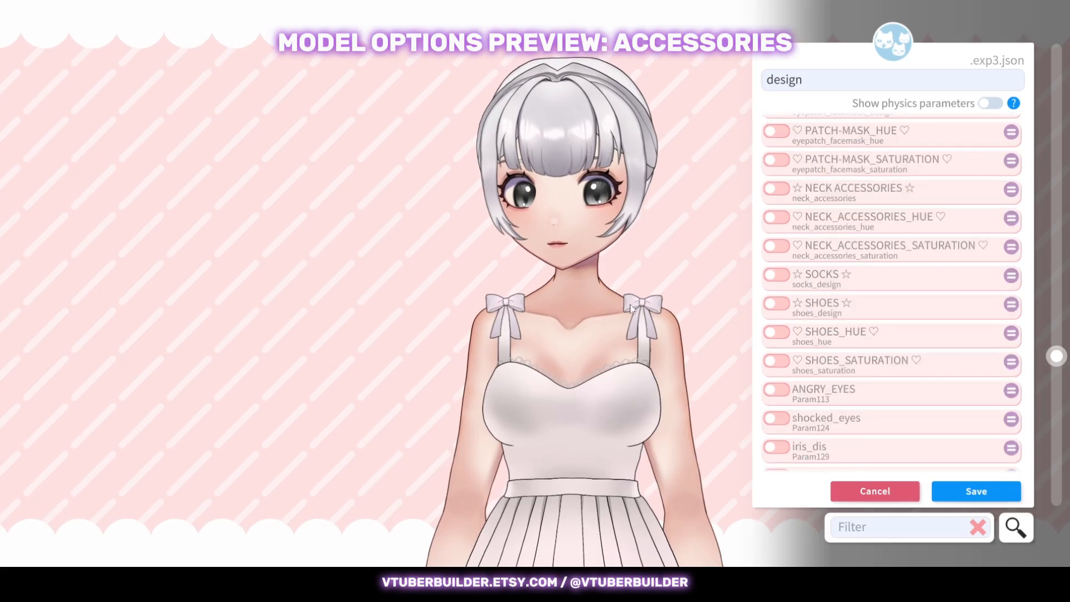
left_click(776, 274)
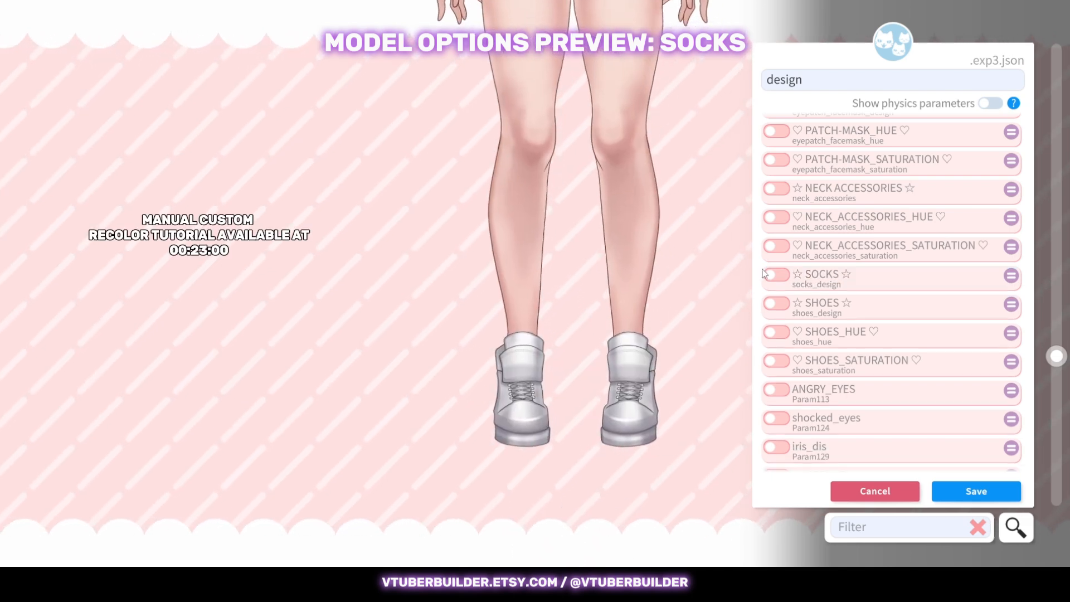
Enable SHOES and try designs 2, 3 and 4.
left_click(777, 304)
left_click(1001, 334)
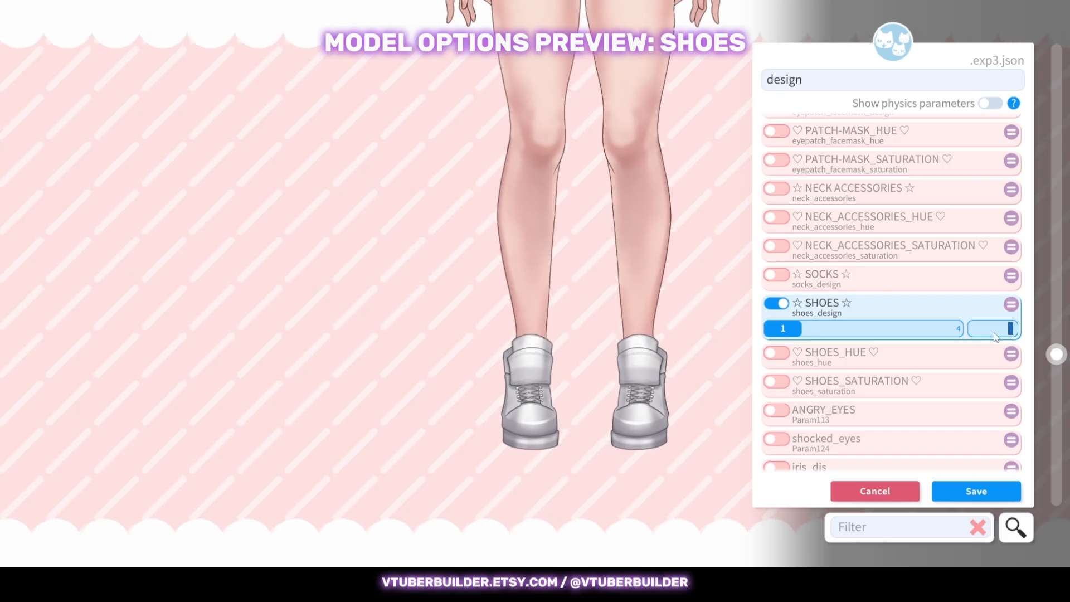
type("2")
key("Return")
left_click(1000, 335)
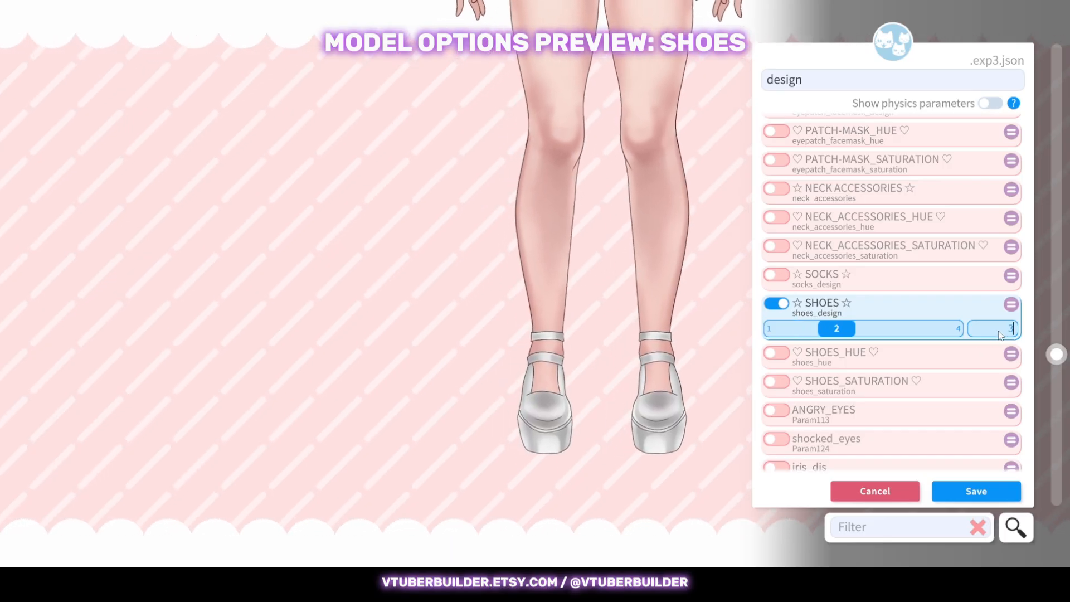
type("3")
key("Return")
left_click(997, 333)
type("4")
key("Return")
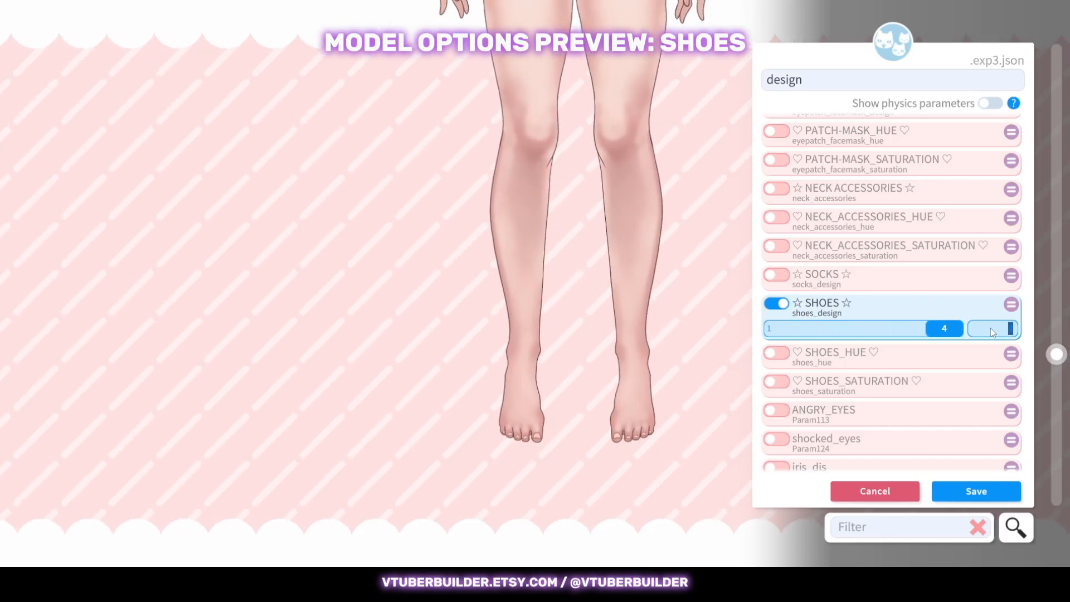
Set SHOES to design 3 and recolour them with SHOES_HUE about 15.76 and SHOES_SATURATION about 18.28.
left_click(997, 333)
type("3")
key("Return")
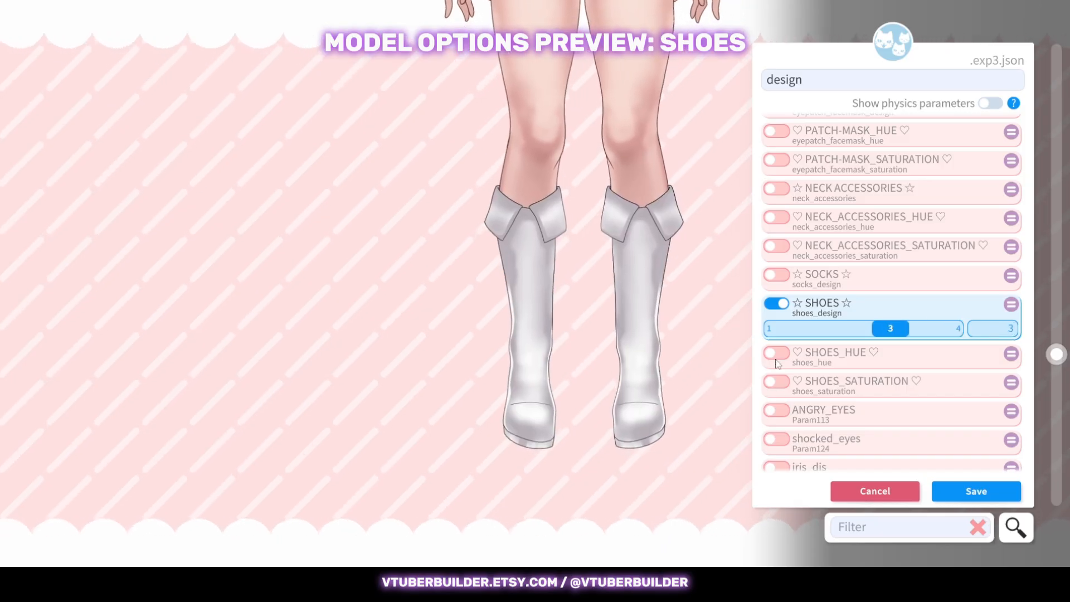
left_click(776, 353)
left_click(776, 401)
left_click_drag(951, 430, 809, 429)
left_click_drag(840, 380, 909, 381)
left_click_drag(815, 428, 891, 429)
left_click_drag(913, 381, 869, 380)
Set SHOES to design 1, and disable SHOES together with SHOES_HUE and SHOES_SATURATION.
left_click(994, 332)
type("1")
key("Return")
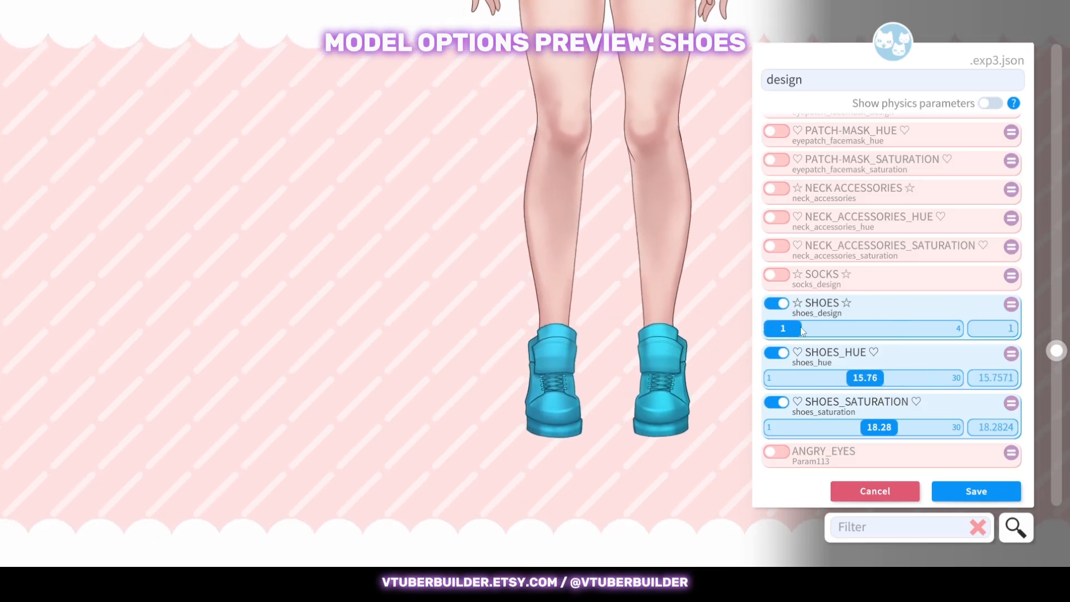
left_click(776, 303)
left_click(776, 337)
left_click(776, 361)
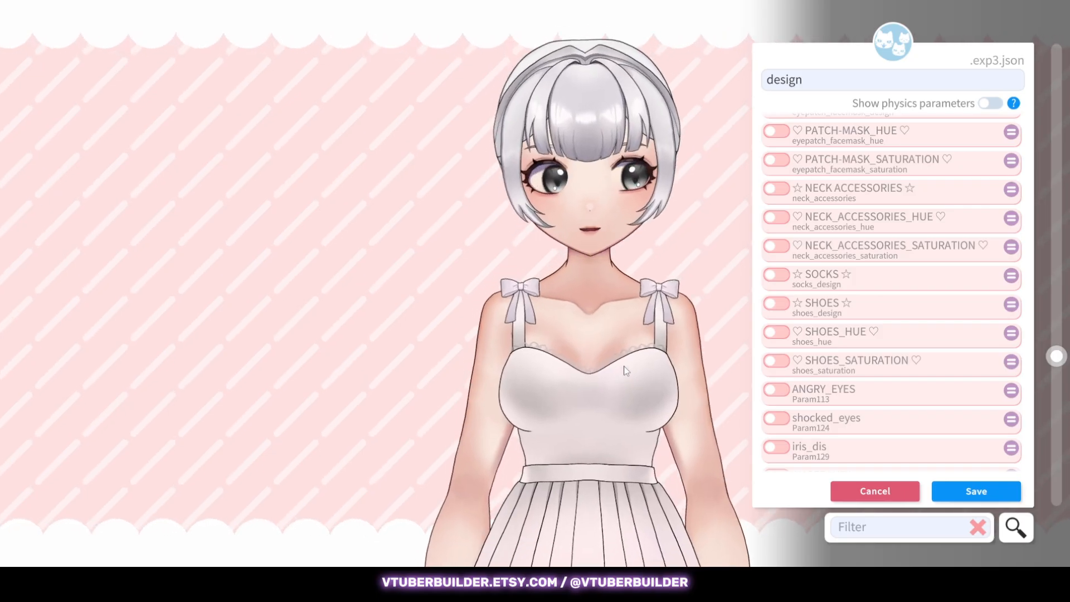
Set FRONT FRINGE HAIR to 7 and colour the hair with HAIR_HUE about 2.02 and HAIR_SATURATION about 4.14.
scroll(824, 246, "up", 5)
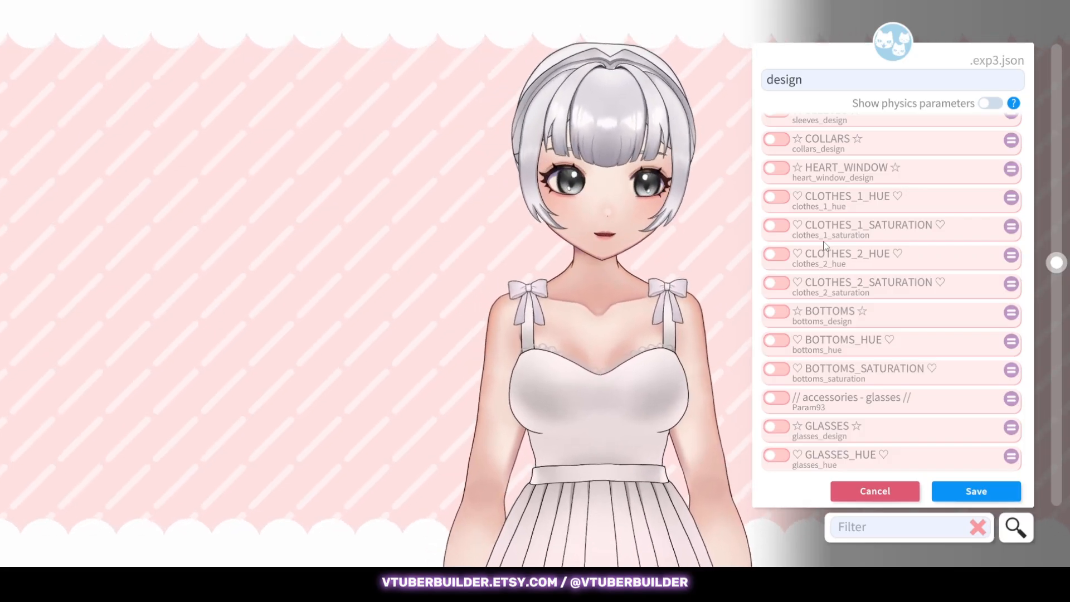
scroll(854, 227, "up", 15)
left_click(882, 337)
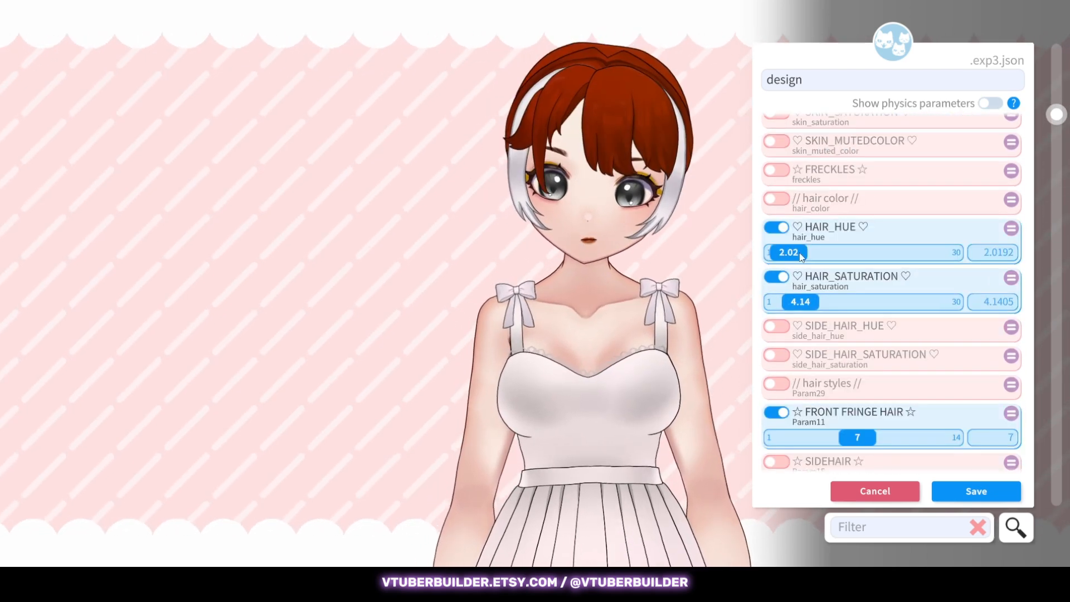
left_click_drag(783, 252, 790, 252)
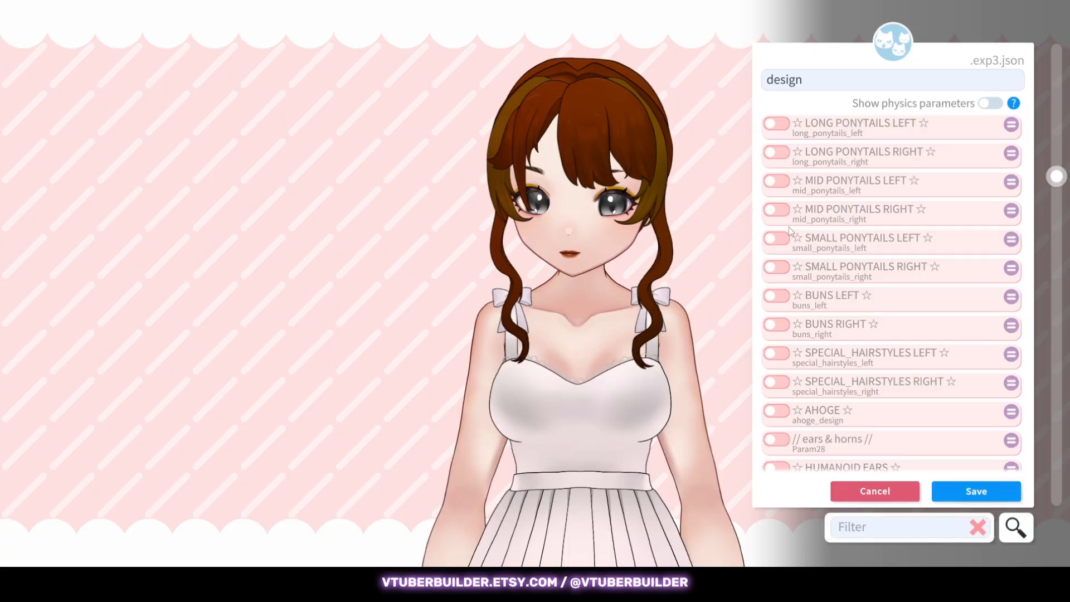
Enable SMALL PONYTAILS LEFT at 7 with a matching SMALL PONYTAILS RIGHT, and add hair buns on both sides.
left_click(777, 303)
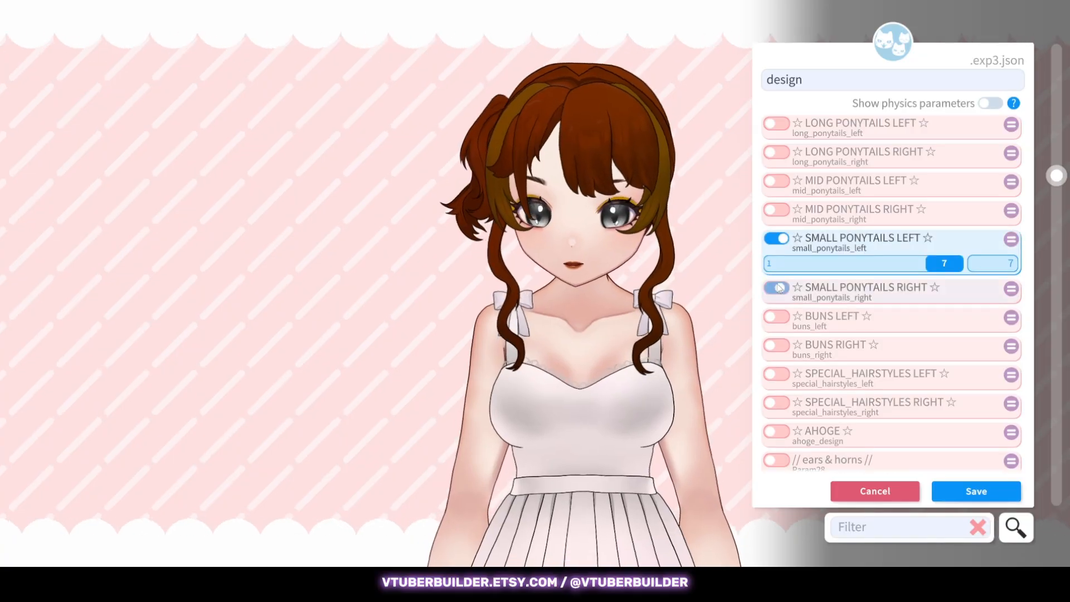
left_click(776, 354)
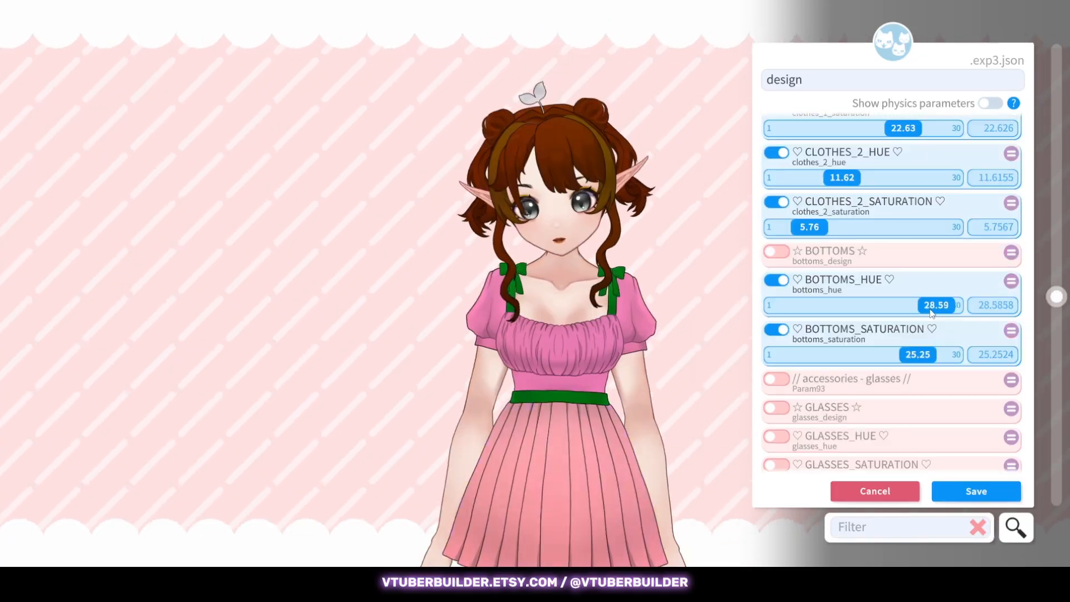
Recolour the skirt dark green with BOTTOMS_HUE and BOTTOMS_SATURATION, and colour the design 5 head clips with CLIPS-HEADBAND_HUE and CLIPS-HEADBAND_SATURATION.
left_click_drag(931, 307, 839, 305)
left_click_drag(918, 354, 808, 354)
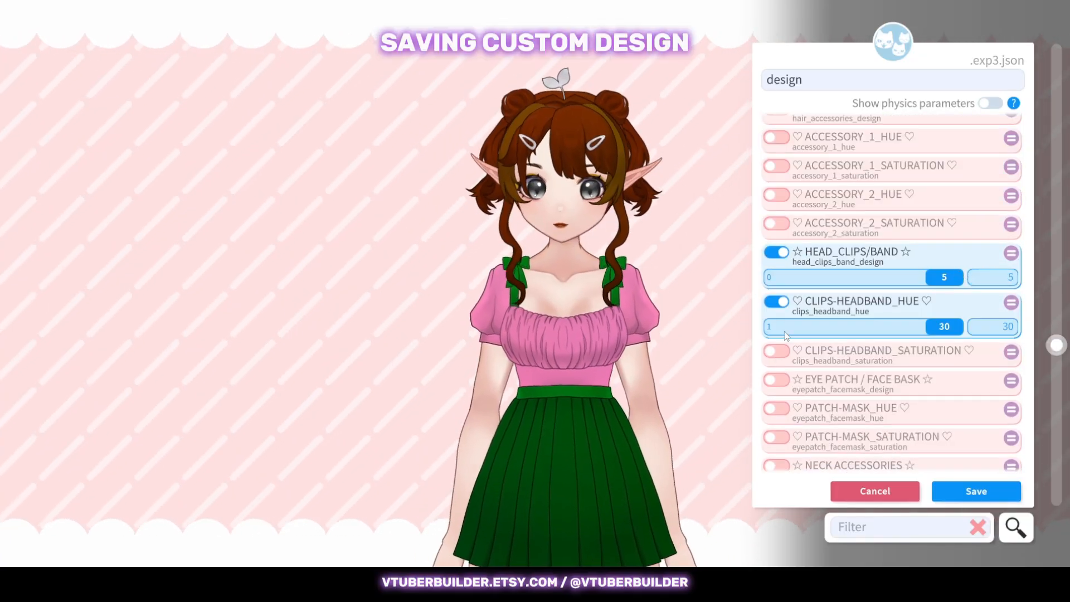
left_click(776, 351)
left_click_drag(819, 324, 864, 324)
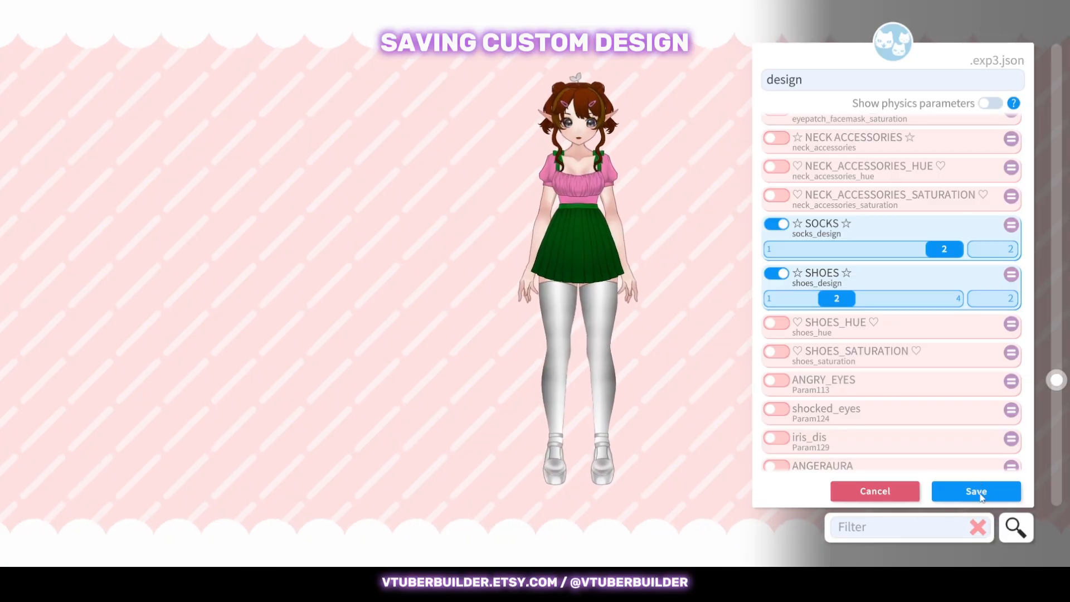
Save the design expression with SOCKS 2 and SHOES 2, and close the expression list.
left_click(977, 493)
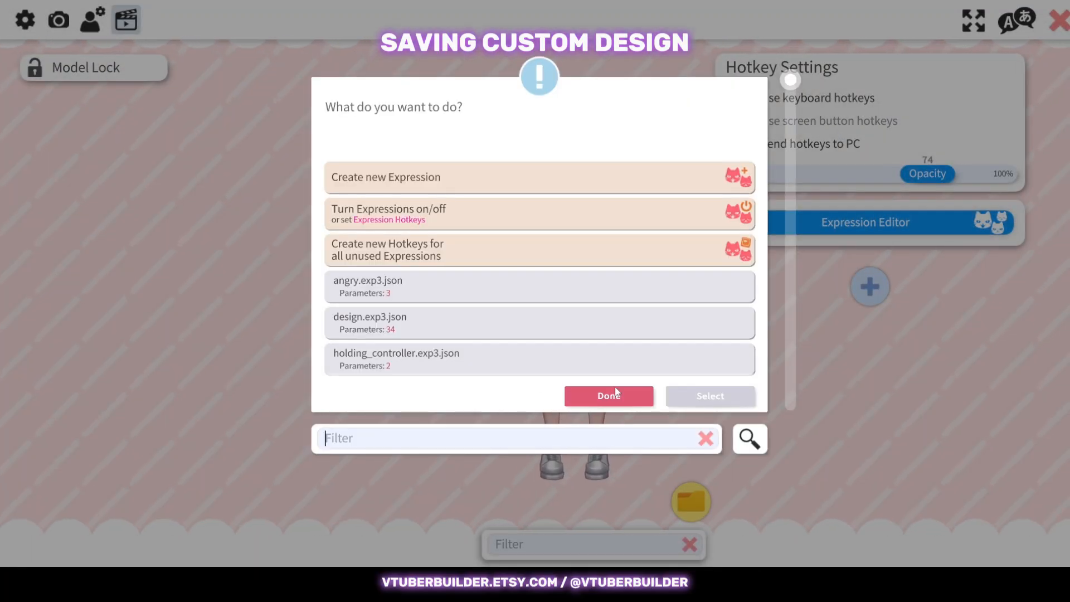
left_click(608, 395)
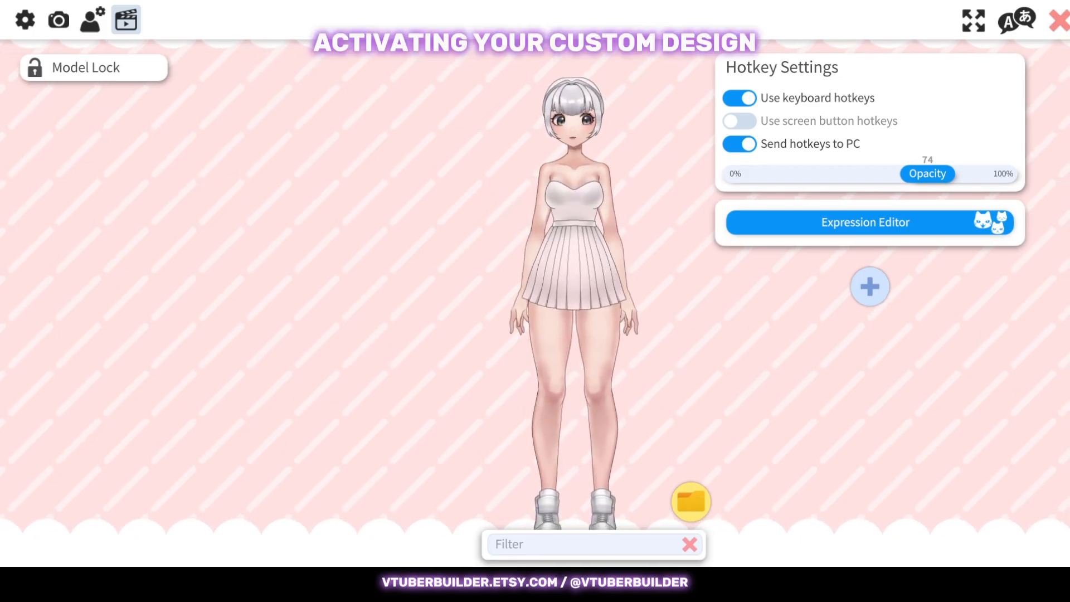
Add a hotkey with the Set/Unset Expression (exp3) action and assign the design expression to it.
left_click(868, 287)
left_click(778, 258)
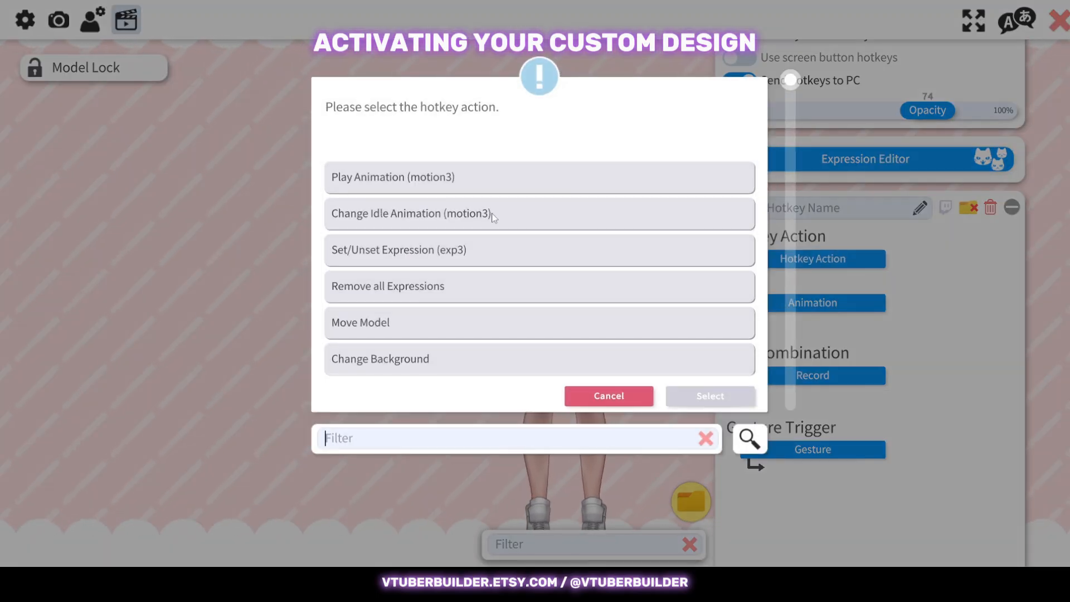
left_click(483, 252)
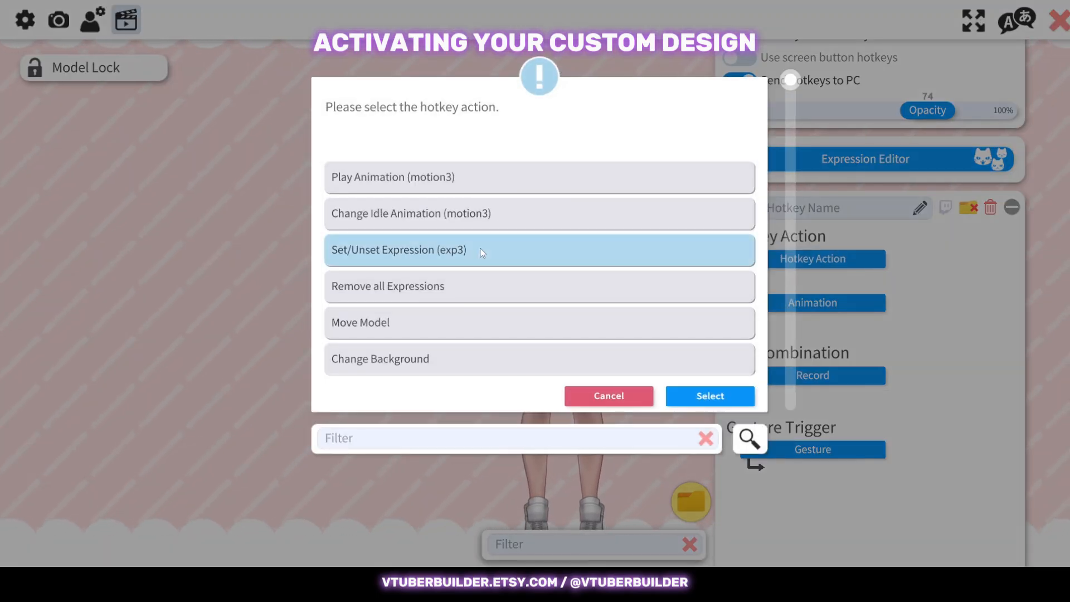
left_click(705, 396)
left_click(813, 303)
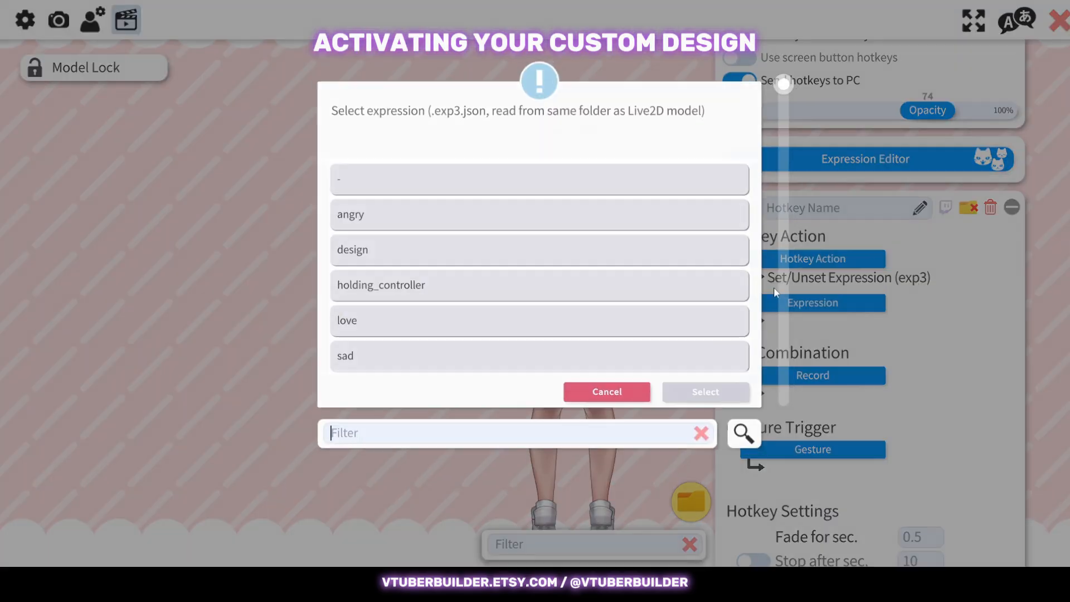
left_click(414, 252)
left_click(710, 395)
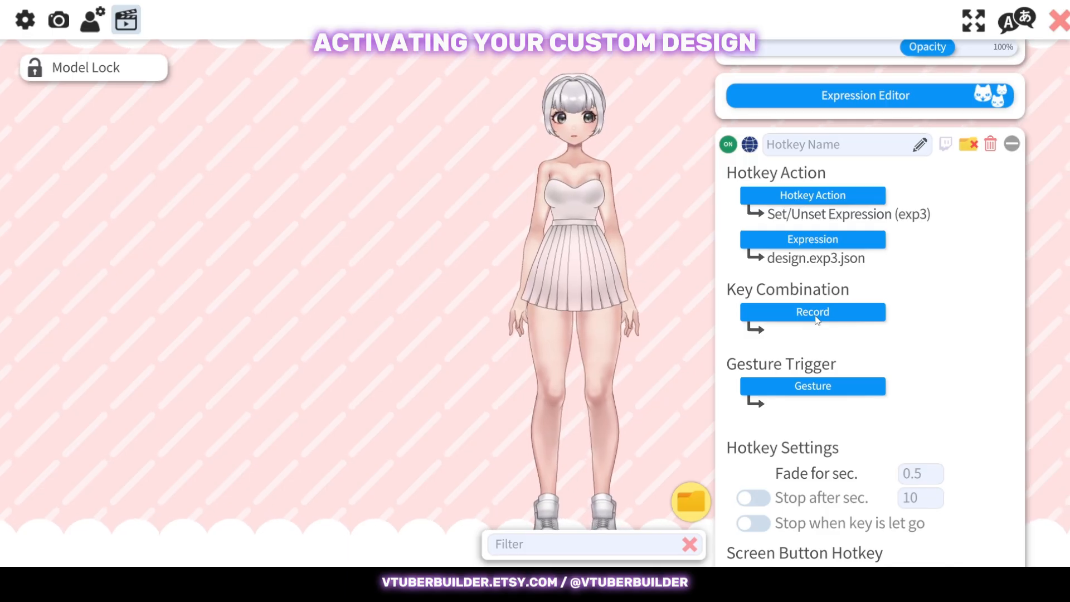
Record I + U + O as the hotkey's key combination and trigger it to activate the design.
left_click(816, 312)
key("i+u+o")
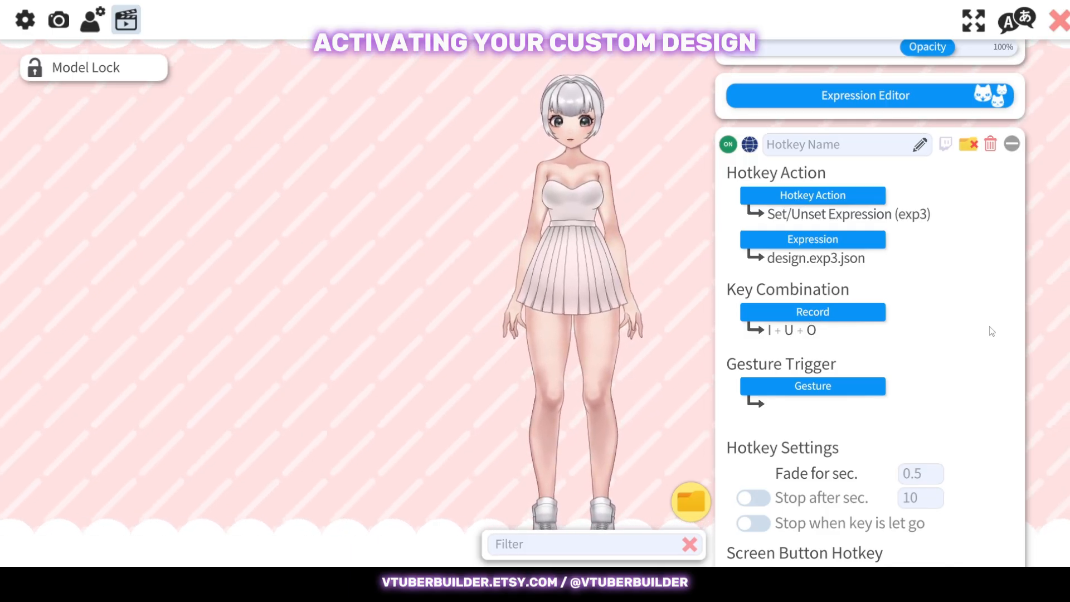
key("i+u+o")
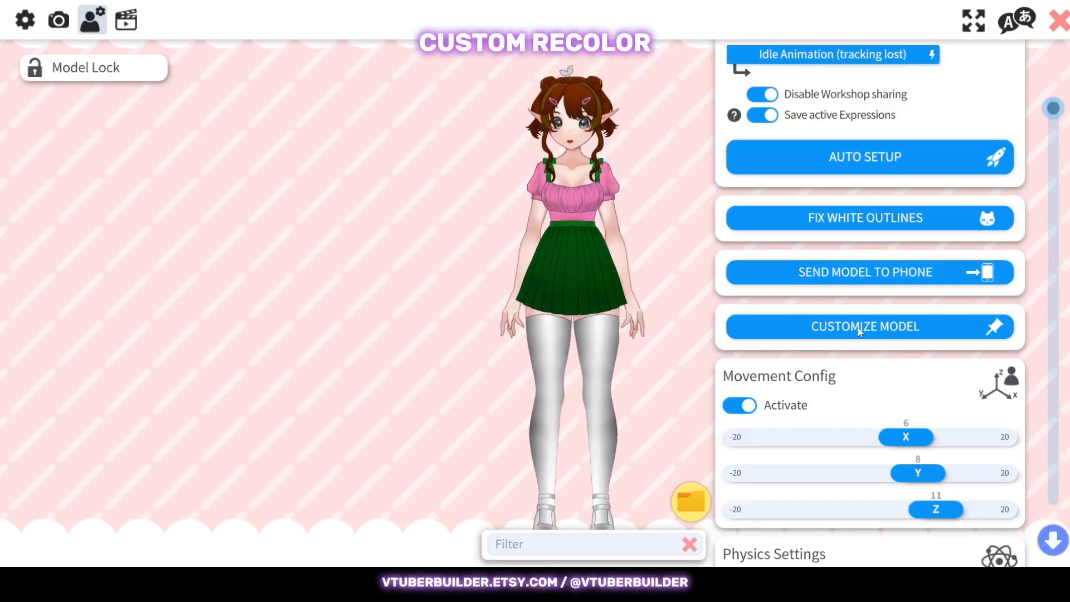
Open the multiply/screen color customization for ArtMeshes and pick the model's grey iris.
left_click(858, 328)
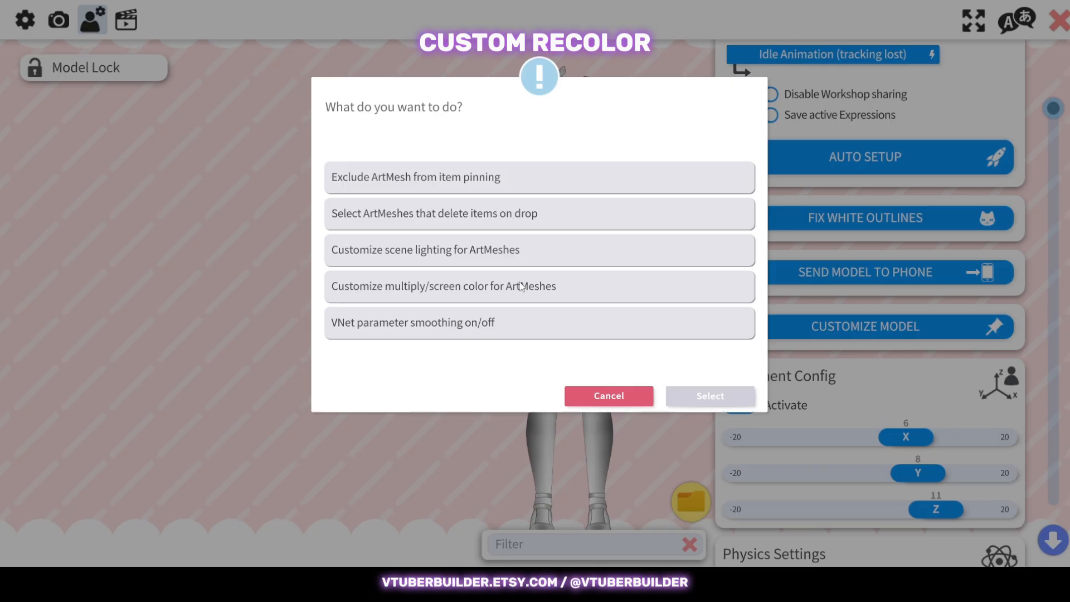
left_click(522, 287)
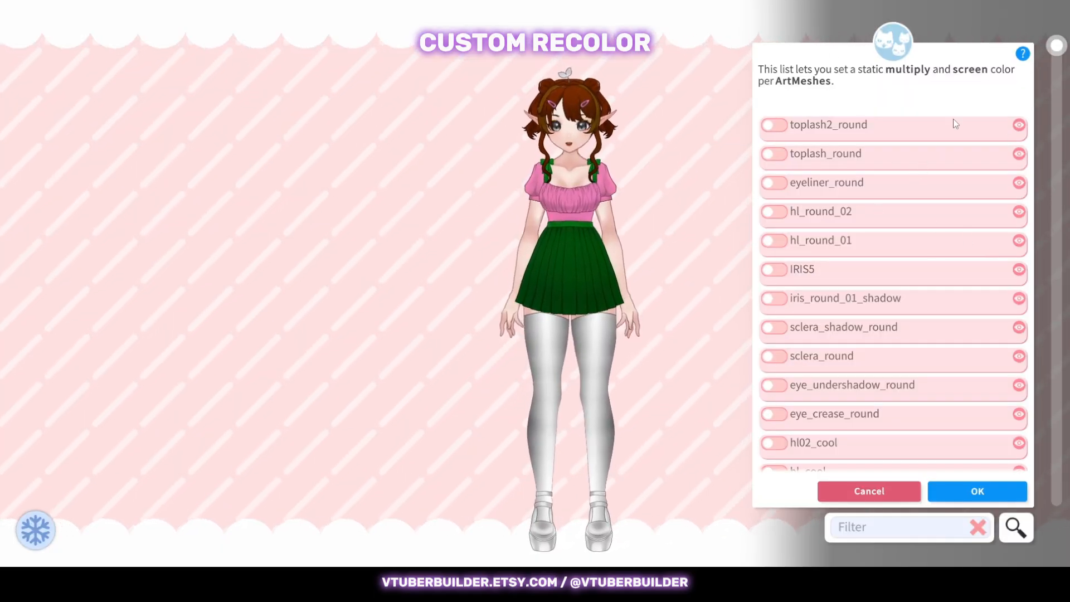
scroll(656, 97, "up", 3)
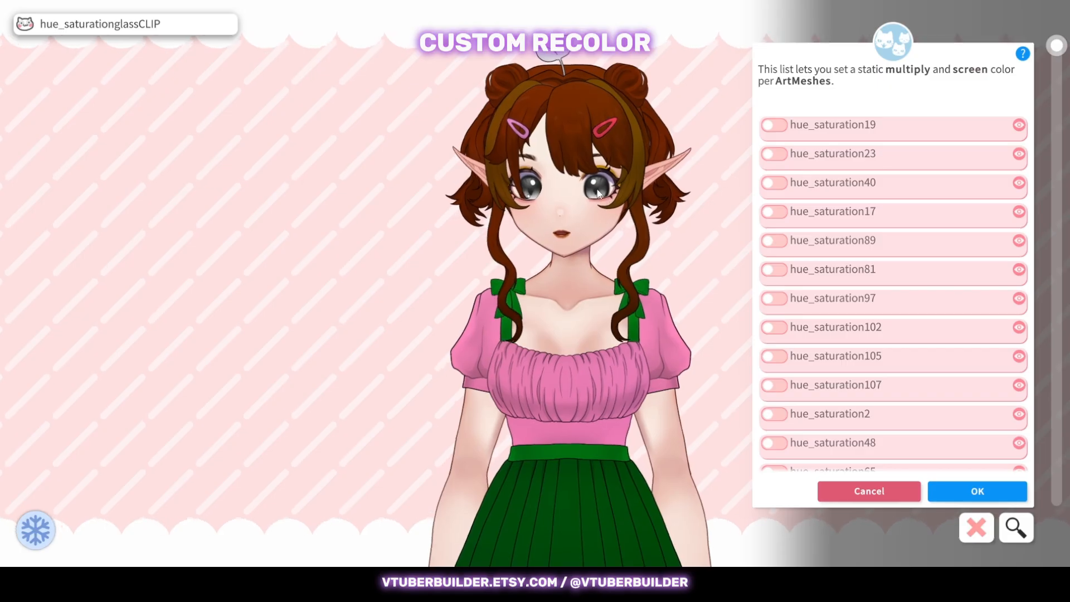
left_click(598, 192)
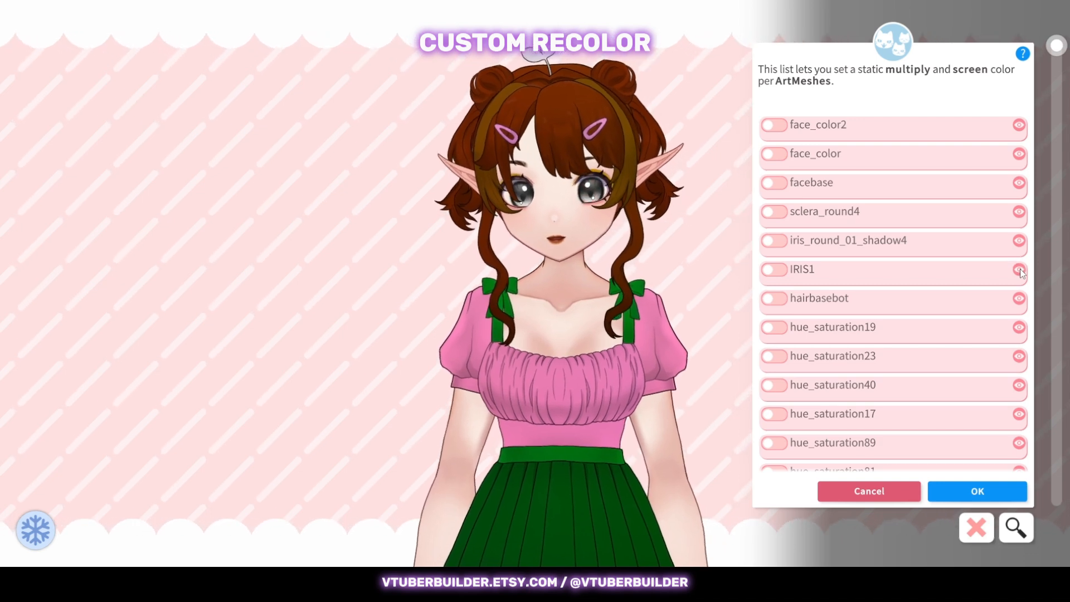
Tint IRIS1 with the green multiply color #31984D, copy its hex code, and accept the screen color.
left_click(776, 270)
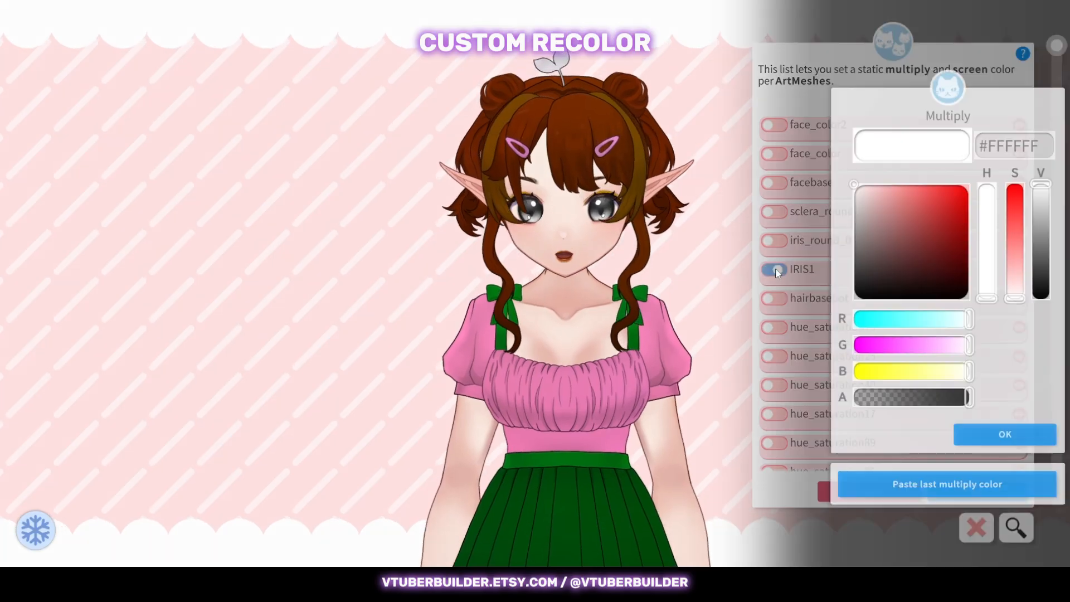
left_click_drag(925, 212, 951, 198)
left_click_drag(986, 239, 987, 254)
left_click(931, 231)
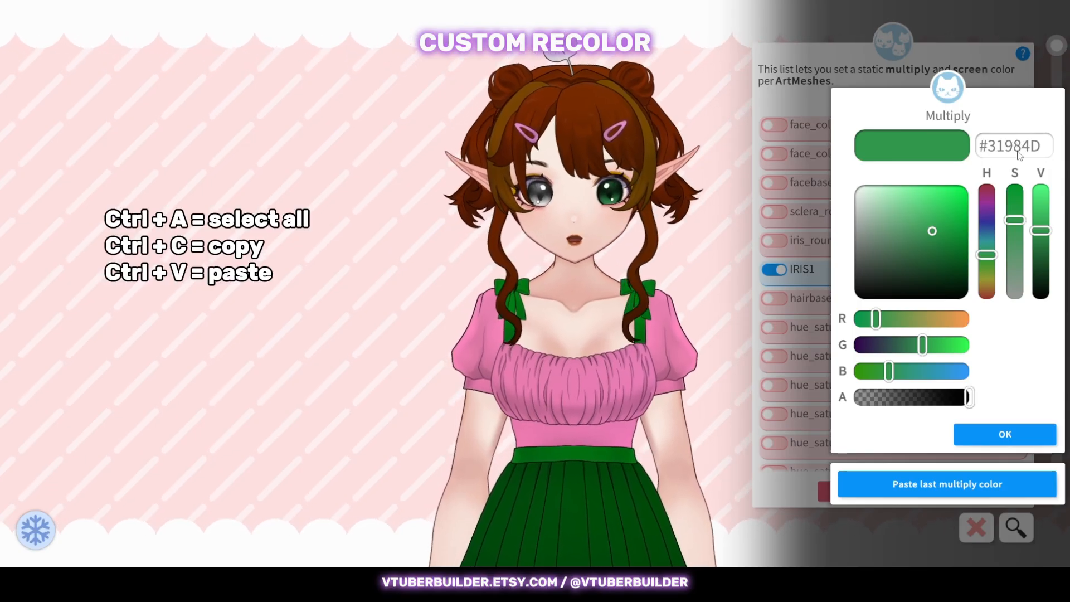
left_click(990, 147)
key("ctrl+c")
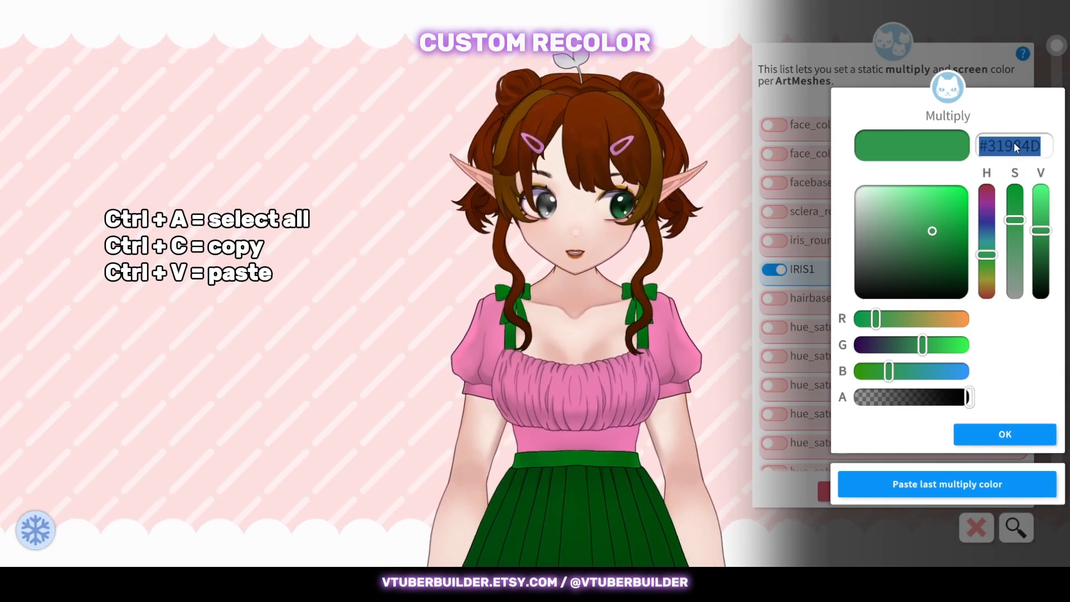
left_click(1014, 435)
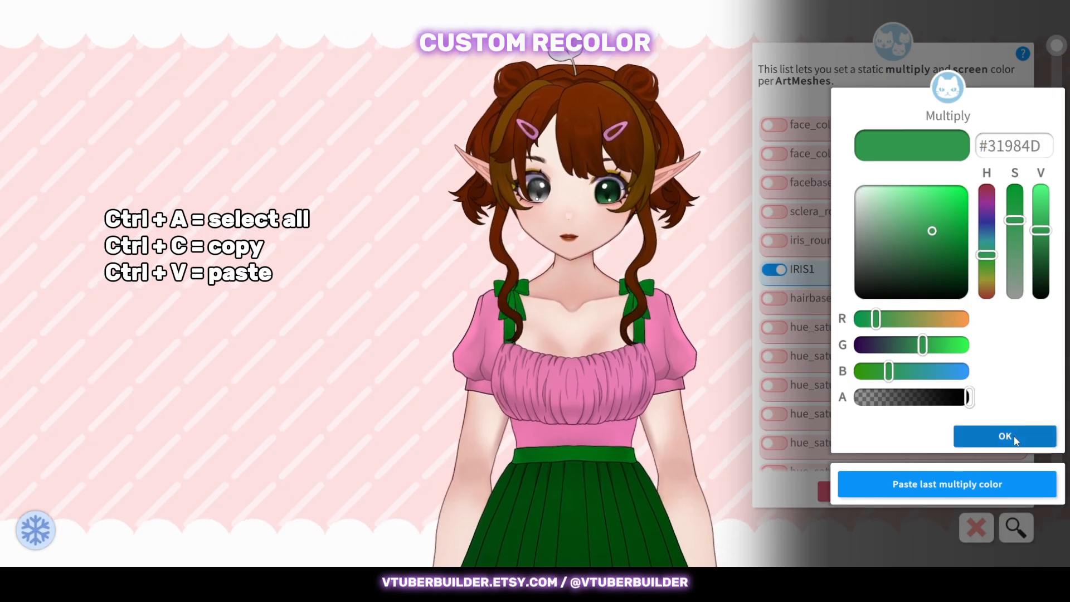
left_click(1013, 435)
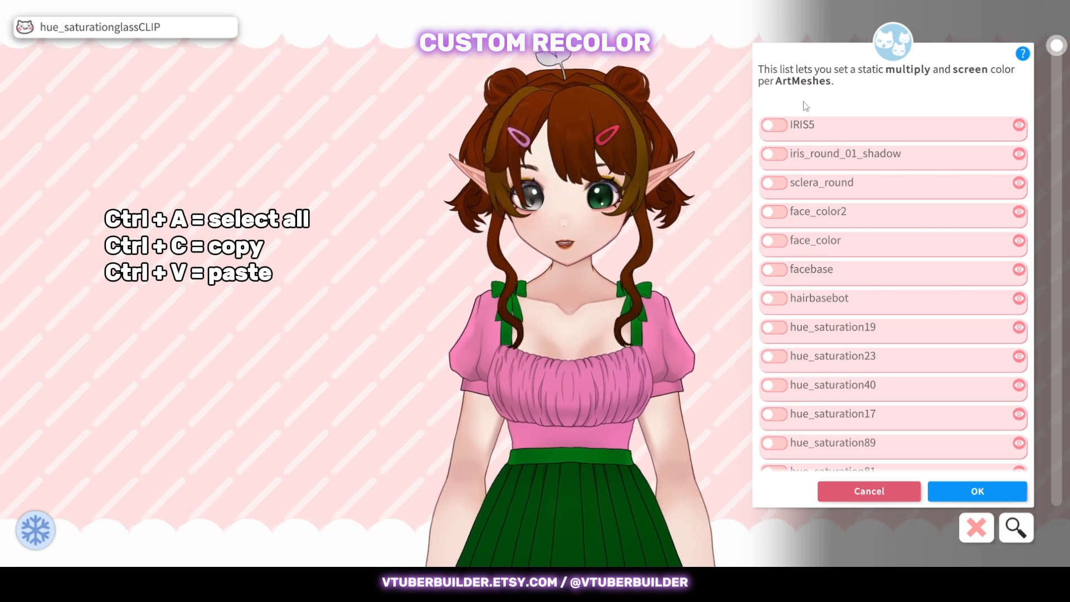
Give the other iris, IRIS5, the copied multiply color #31984D and accept the screen color.
left_click(773, 125)
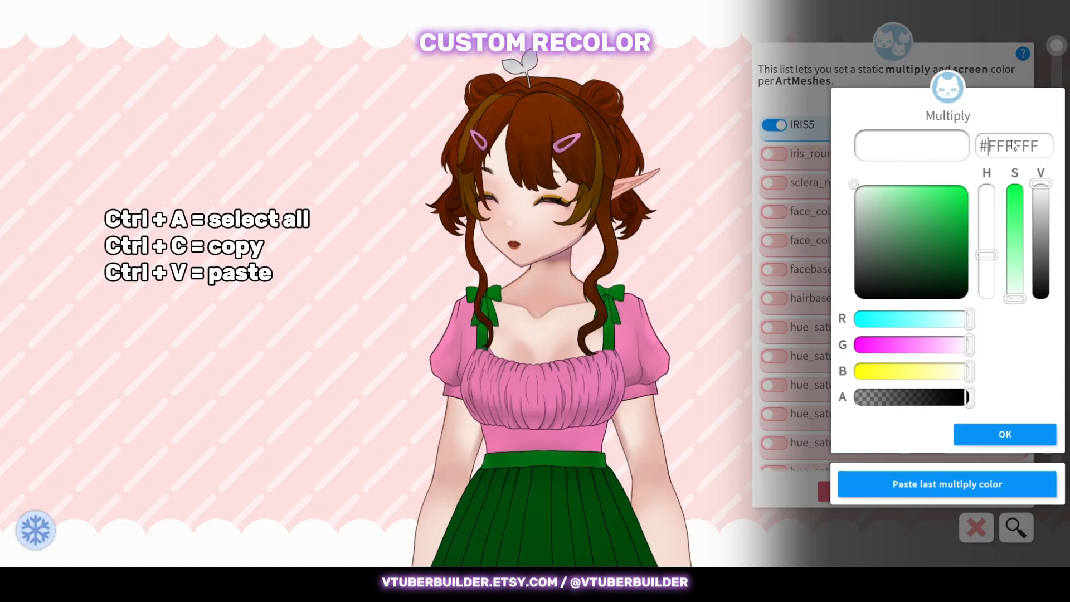
key("ctrl+a")
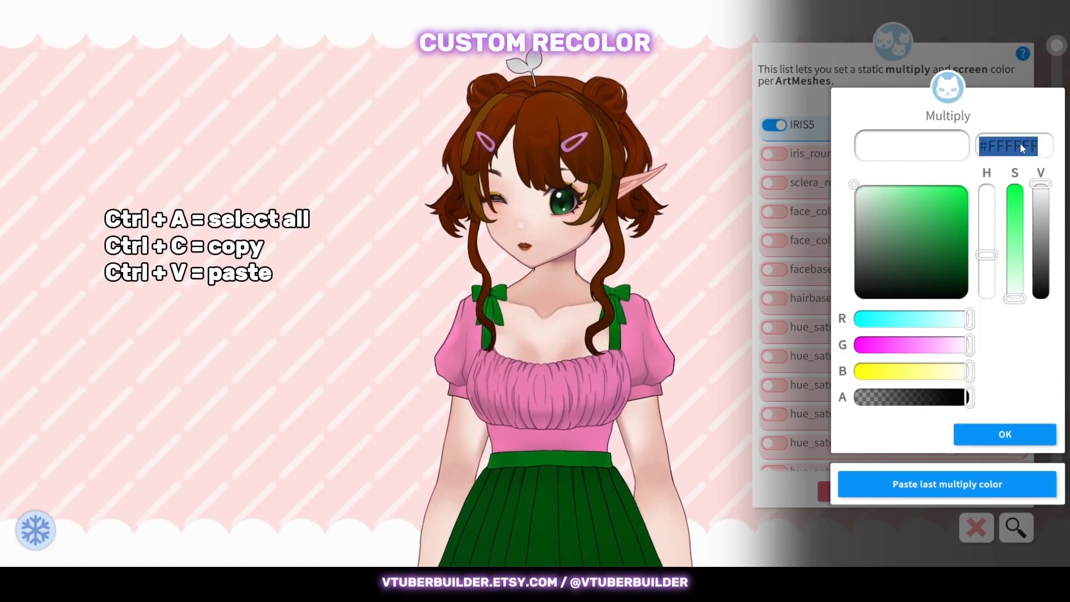
key("ctrl+v")
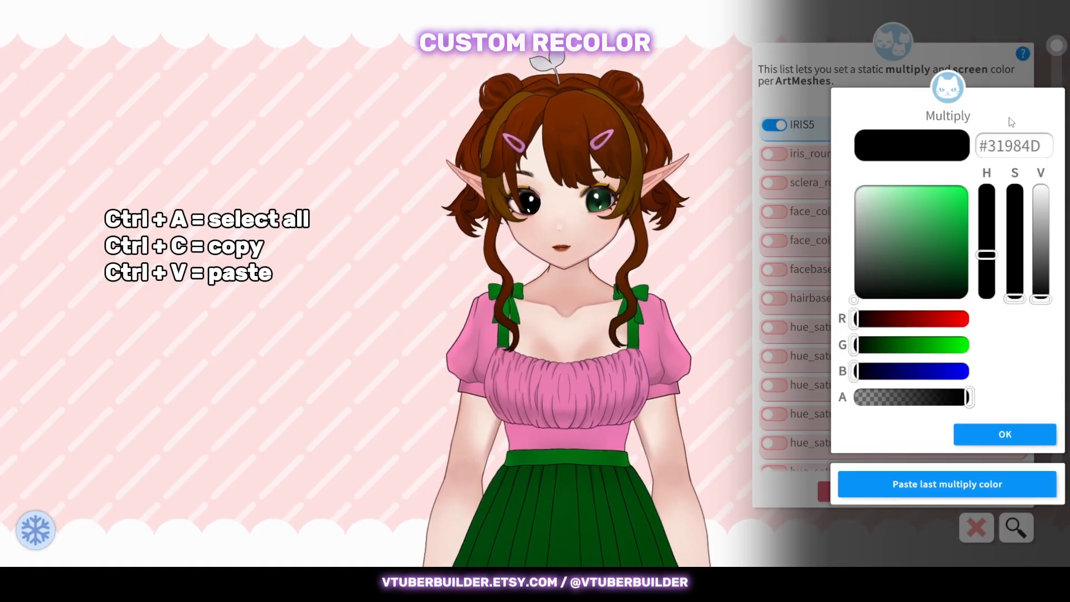
left_click(1012, 122)
left_click(1004, 433)
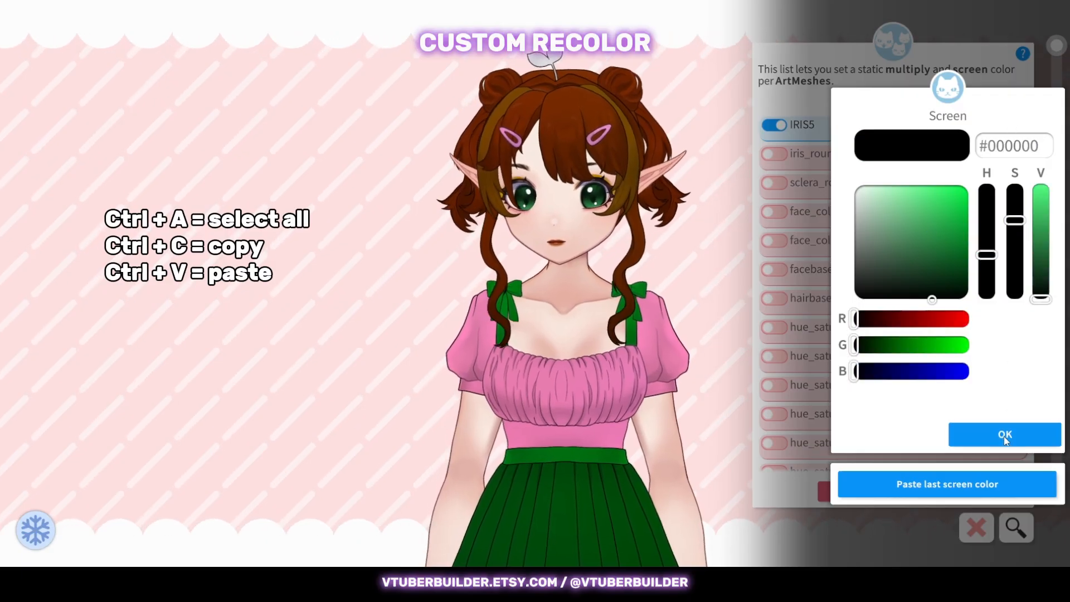
left_click(998, 433)
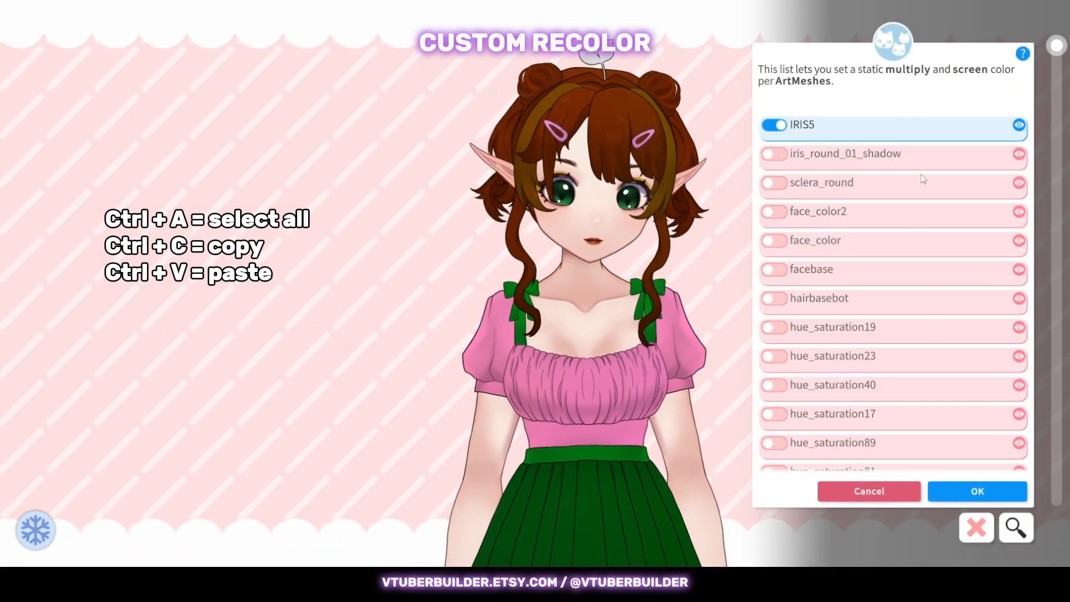
Pick the sprout on the head, ahoge2, and tint it with a bright green multiply color.
left_click(658, 66)
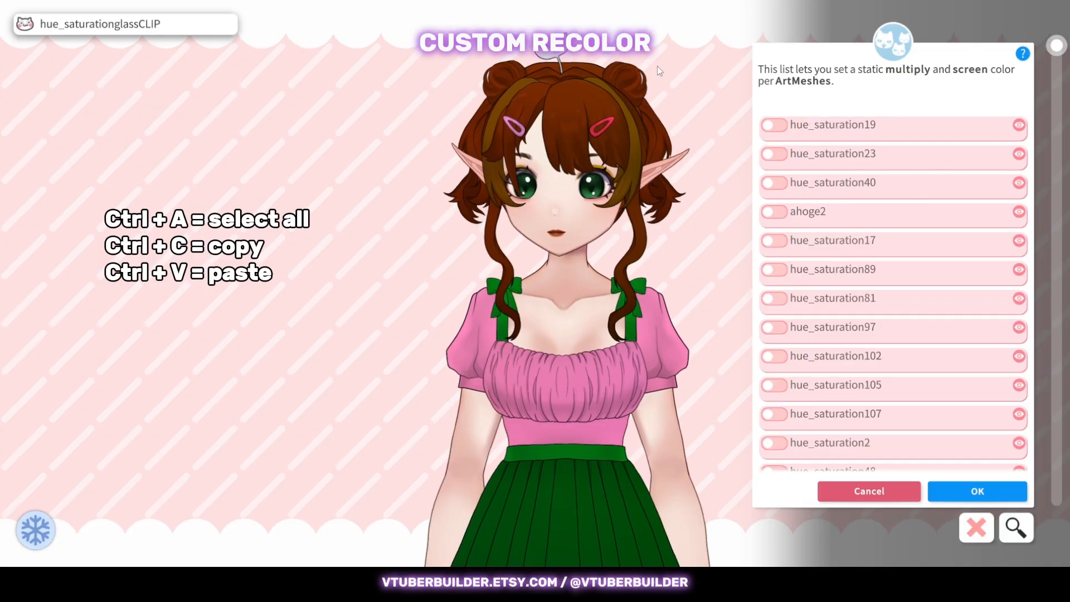
left_click(865, 222)
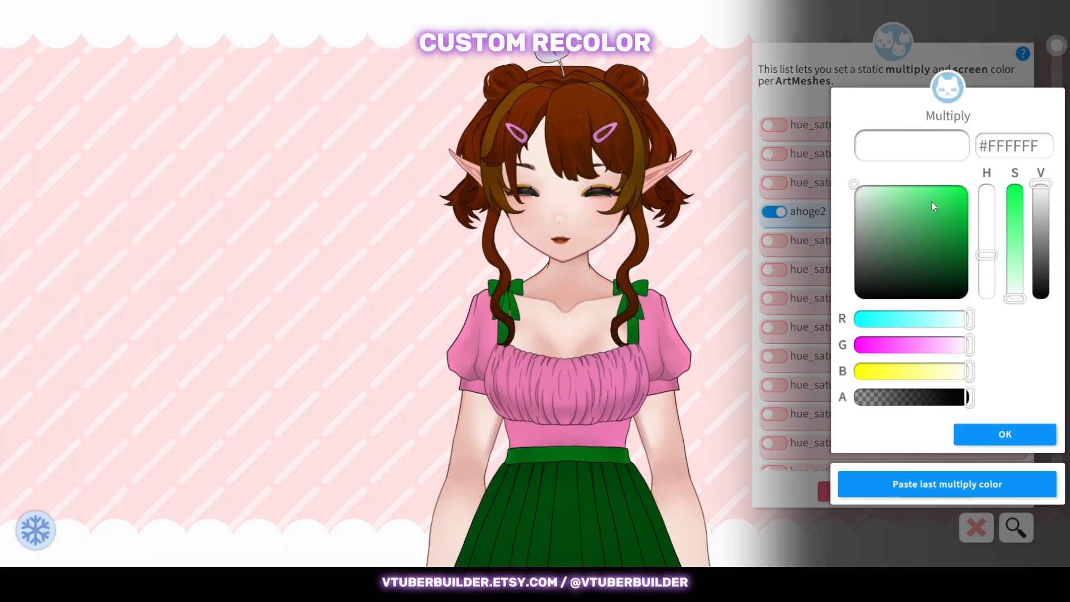
left_click(931, 201)
left_click(1005, 434)
left_click(972, 434)
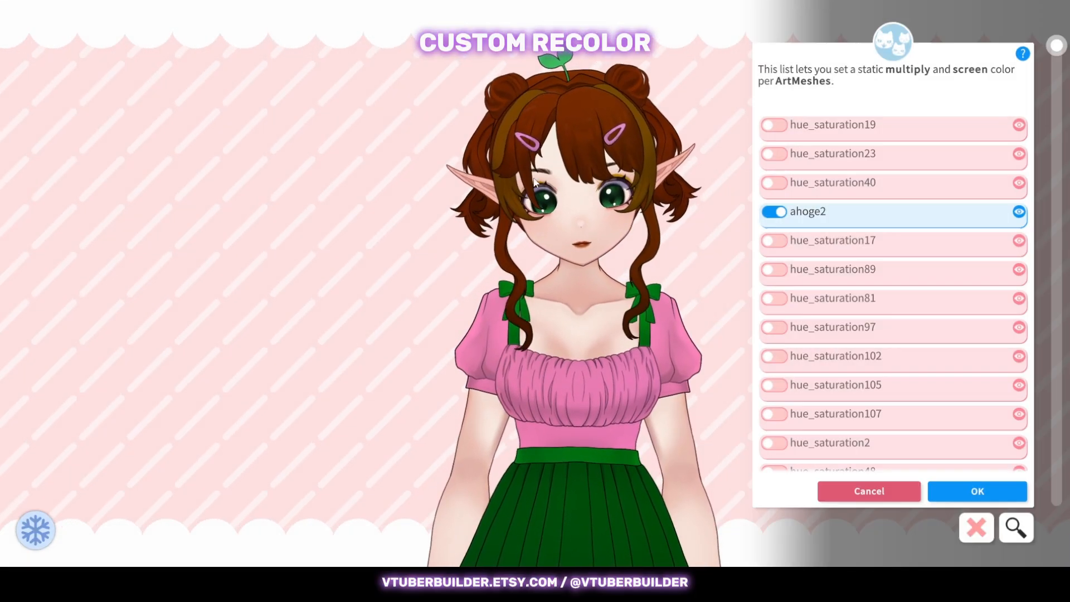
Pick the SOCK02 ArtMesh on the model's leg and tint it with the dark green multiply color #303D33.
scroll(558, 100, "down", 3)
left_click_drag(591, 206, 585, 96)
scroll(585, 96, "down", 5)
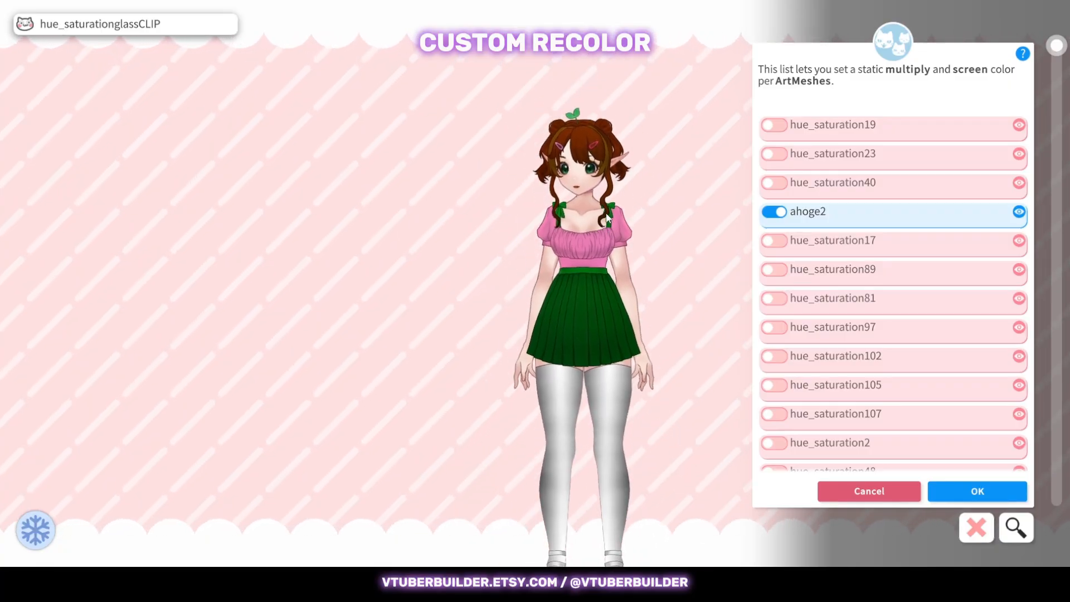
left_click_drag(599, 216, 608, 154)
left_click(613, 316)
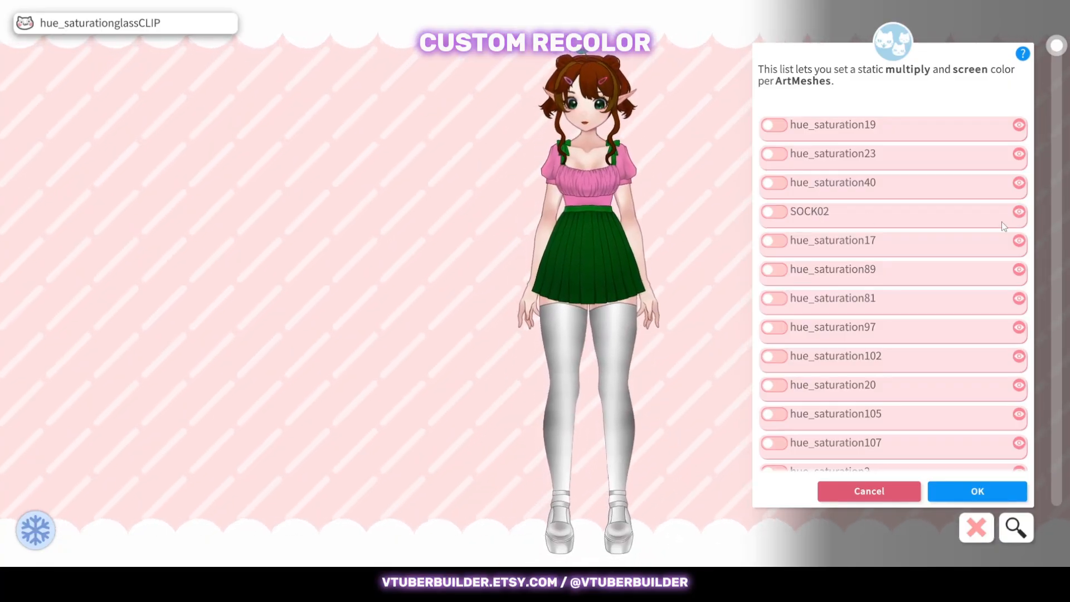
left_click(1019, 212)
mouse_move(911, 262)
left_mouse_down()
mouse_move(877, 262)
mouse_move(878, 277)
left_mouse_up()
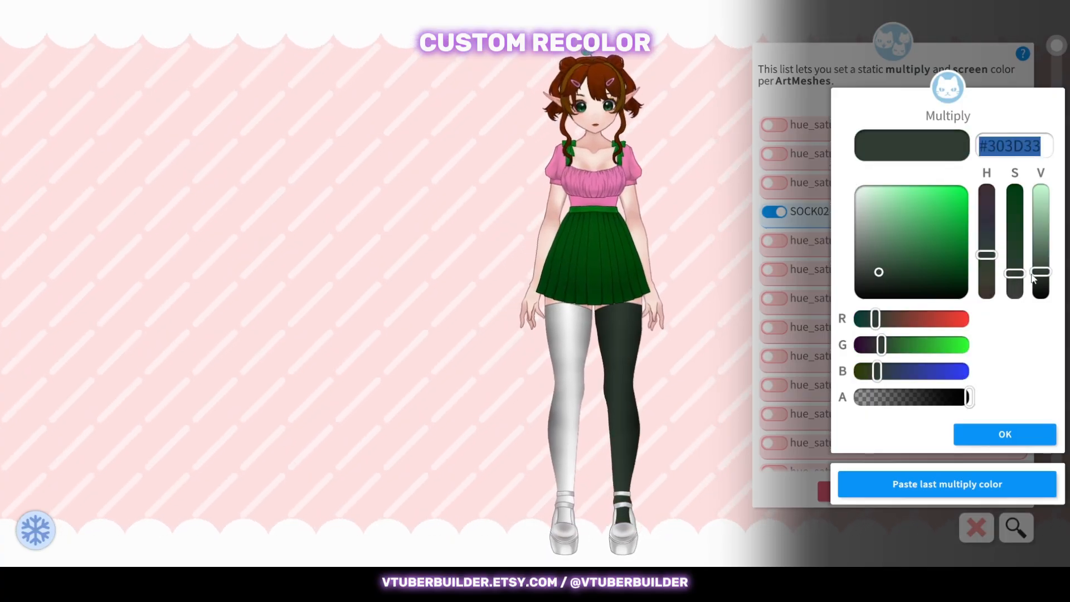
left_click(1005, 434)
left_click(1017, 436)
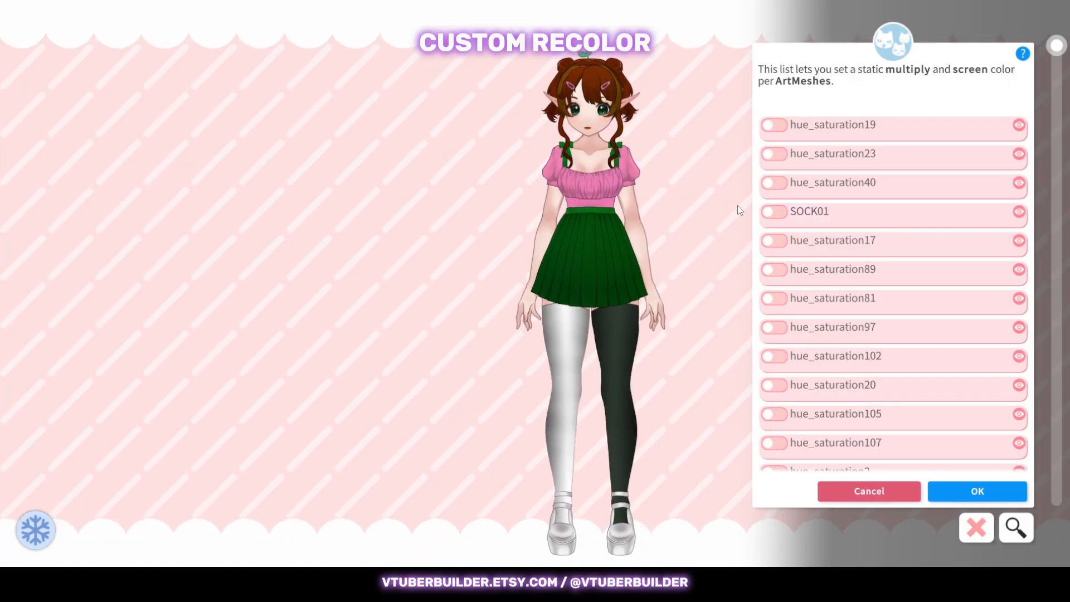
Give the other sock, SOCK01, the matching multiply color #303D33 and accept the screen color.
left_click(774, 211)
type("#303D33")
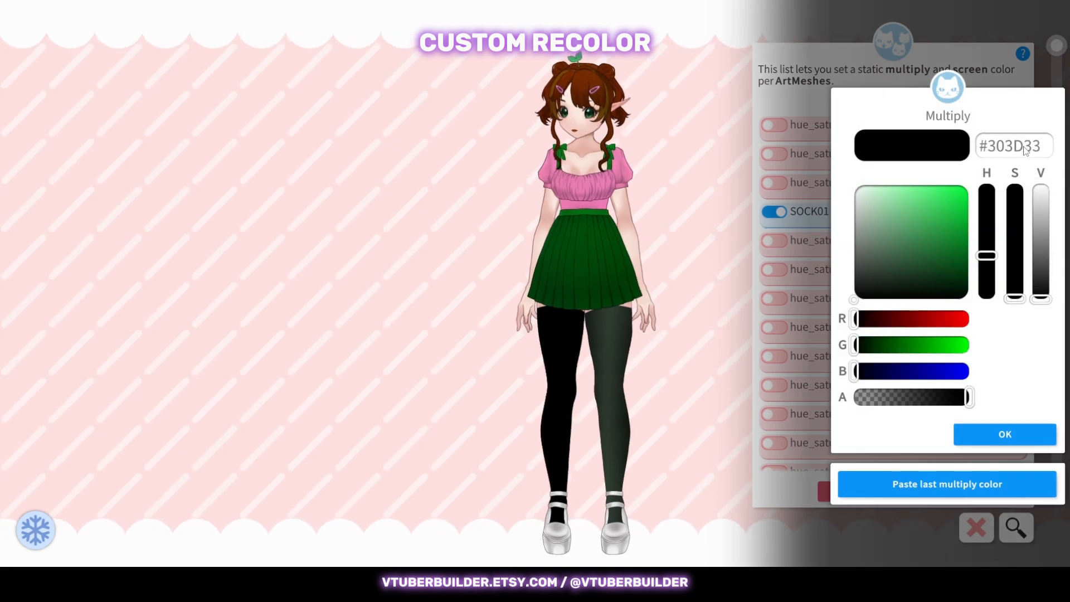
left_click(1005, 435)
left_click(1005, 436)
Try tinting the face's ArtMesh with the green multiply color #44C261.
left_click_drag(614, 169, 628, 258)
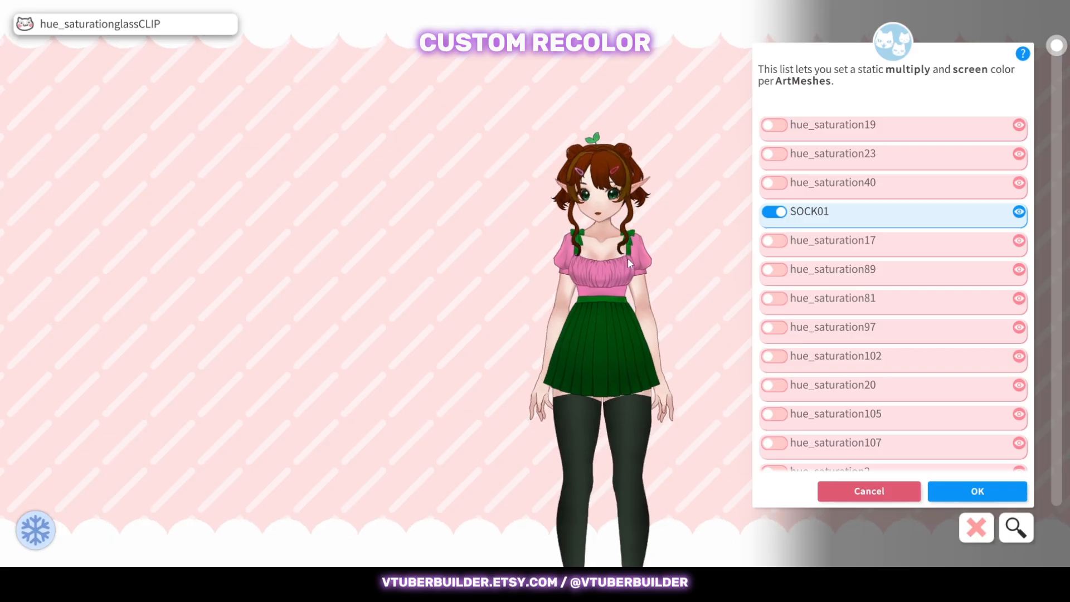
scroll(624, 257, "up", 2)
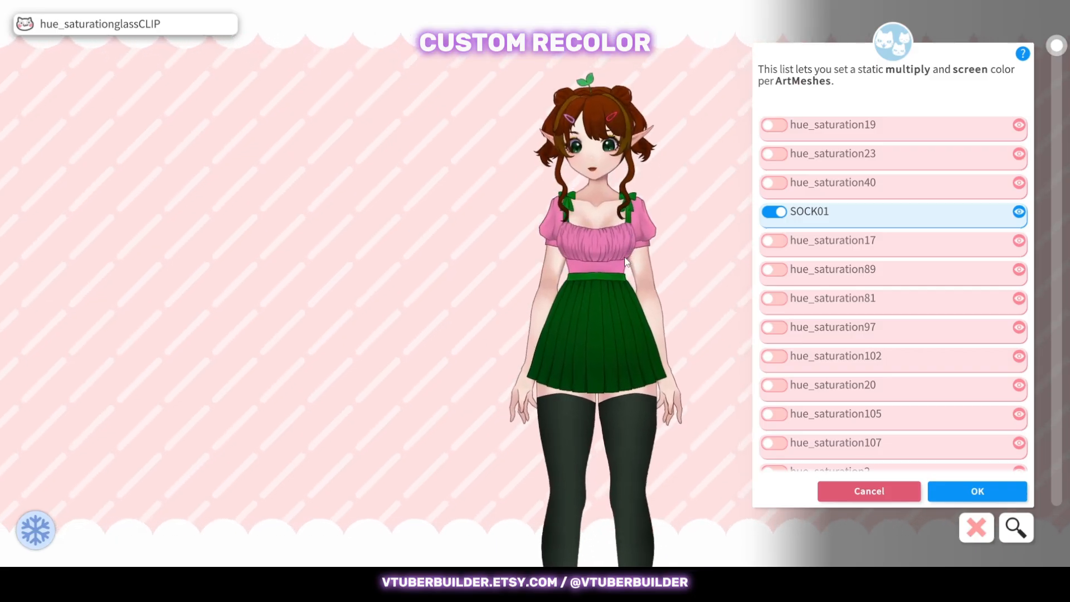
left_click_drag(624, 253, 578, 129)
scroll(580, 133, "down", 4)
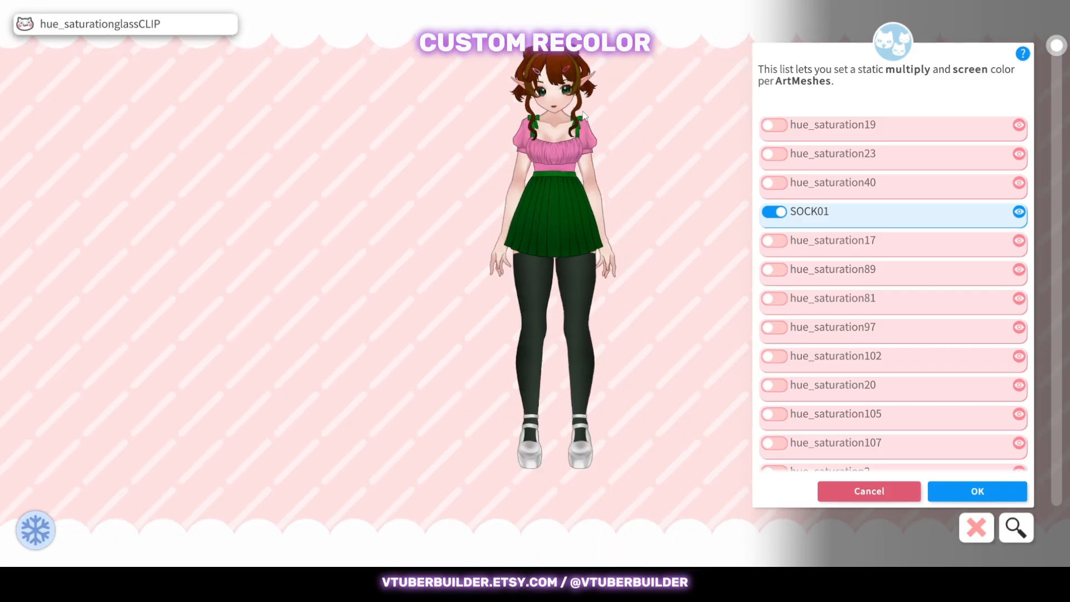
left_click(618, 151)
scroll(618, 151, "up", 4)
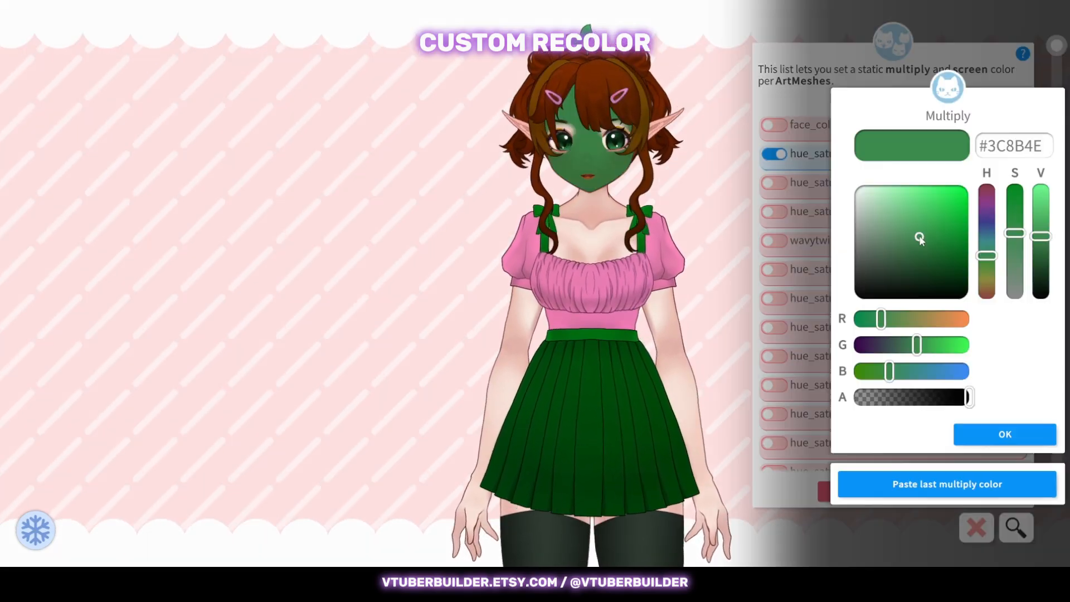
mouse_move(919, 237)
left_mouse_down()
mouse_move(936, 248)
mouse_move(928, 212)
left_mouse_up()
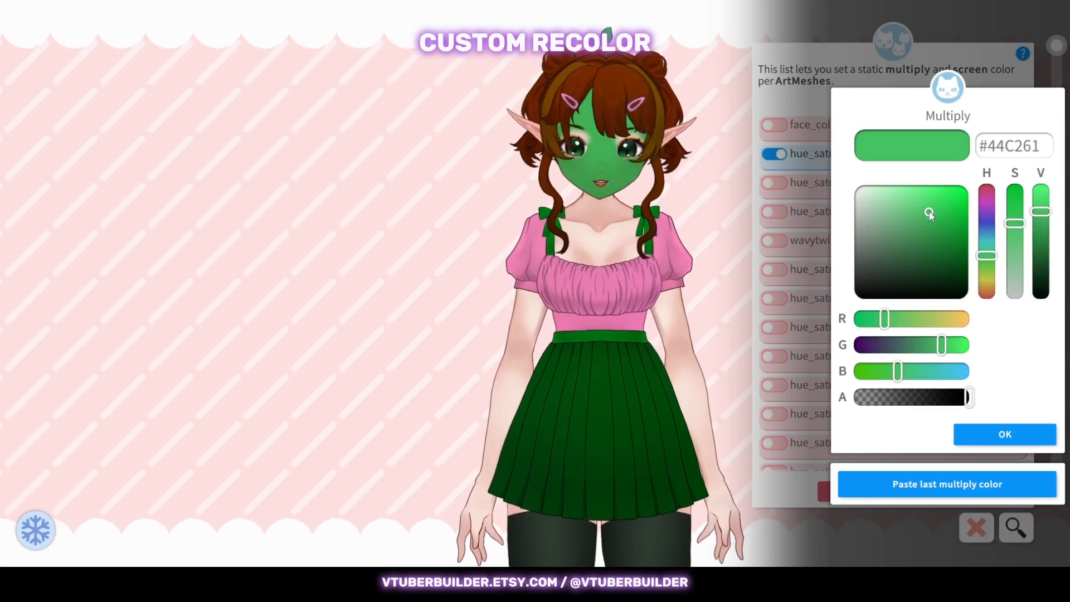
left_click(1025, 155)
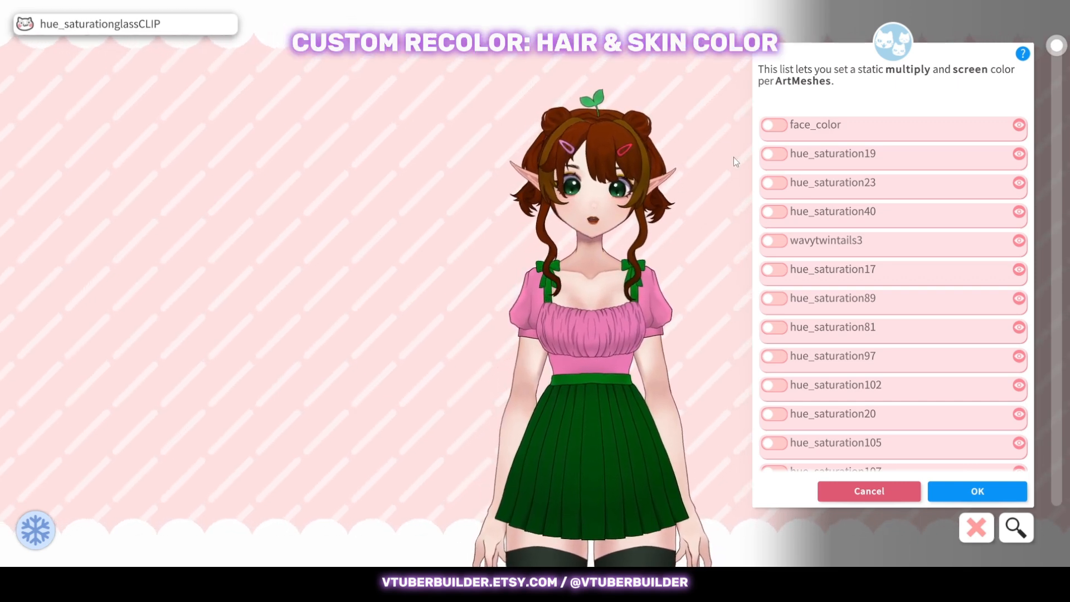
Apply the customized ArtMesh colors to the model.
left_click(979, 492)
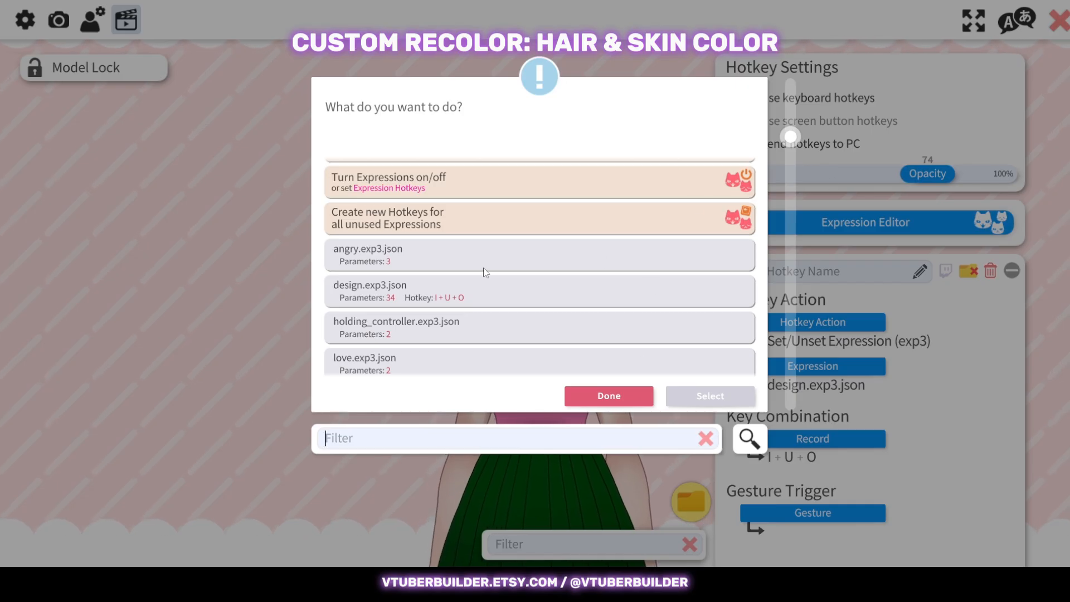
Disable the HAIR_HUE, HAIR_SATURATION, SIDE_HAIR_HUE and SIDE_HAIR_SATURATION parameters in the design expression and save it.
scroll(485, 272, "down", 6)
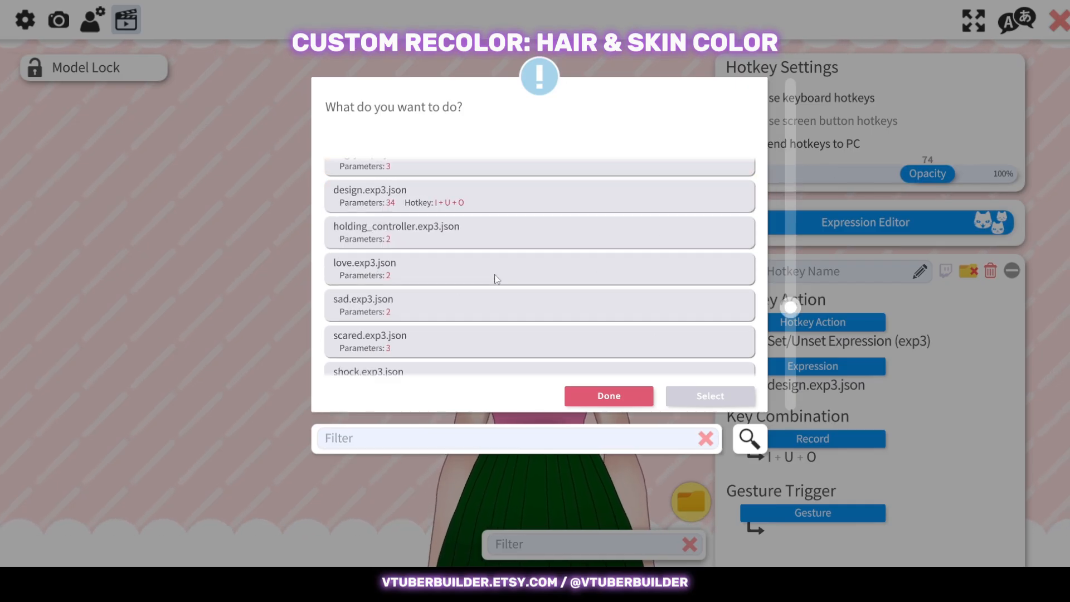
scroll(497, 279, "up", 5)
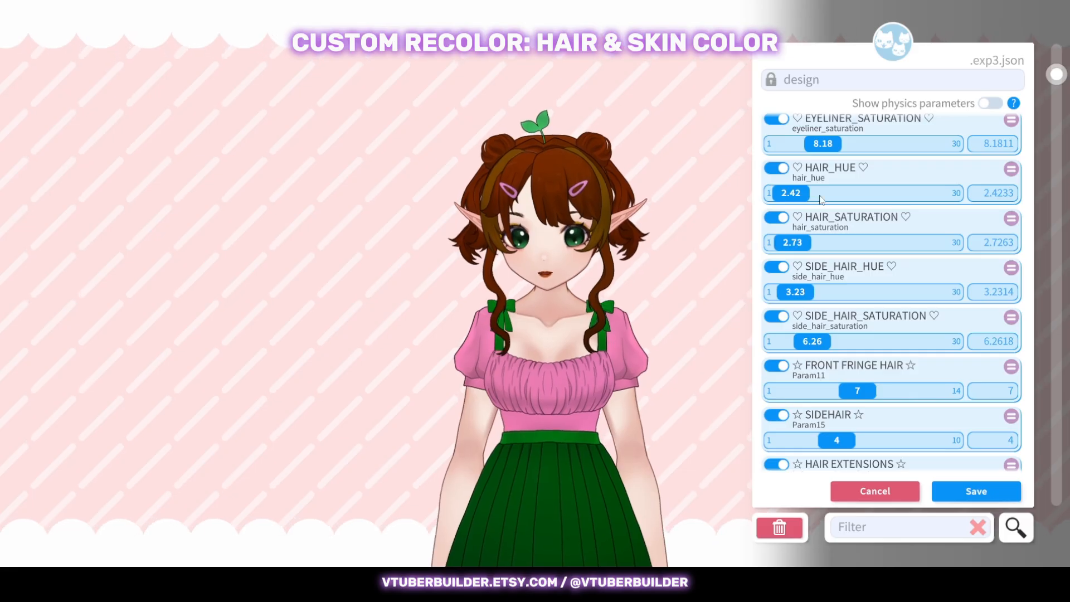
left_click(776, 167)
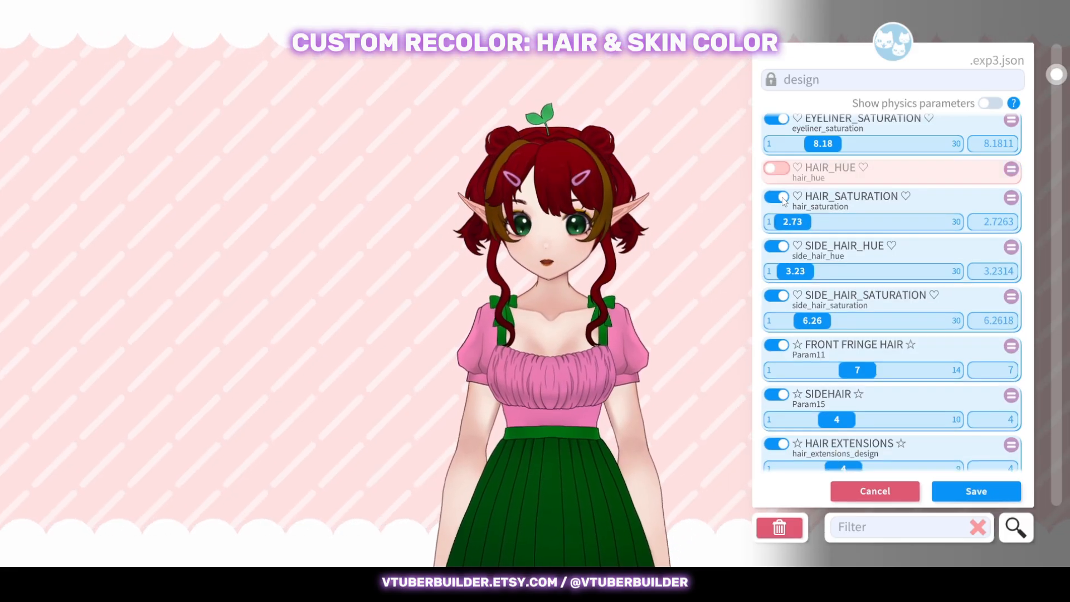
left_click(776, 196)
left_click(776, 225)
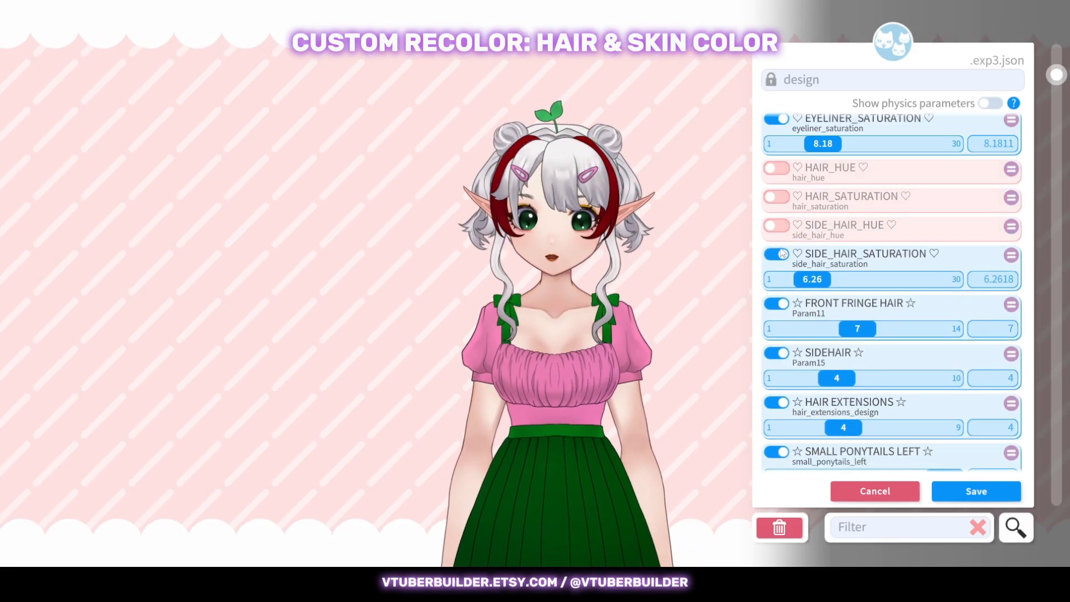
left_click(776, 253)
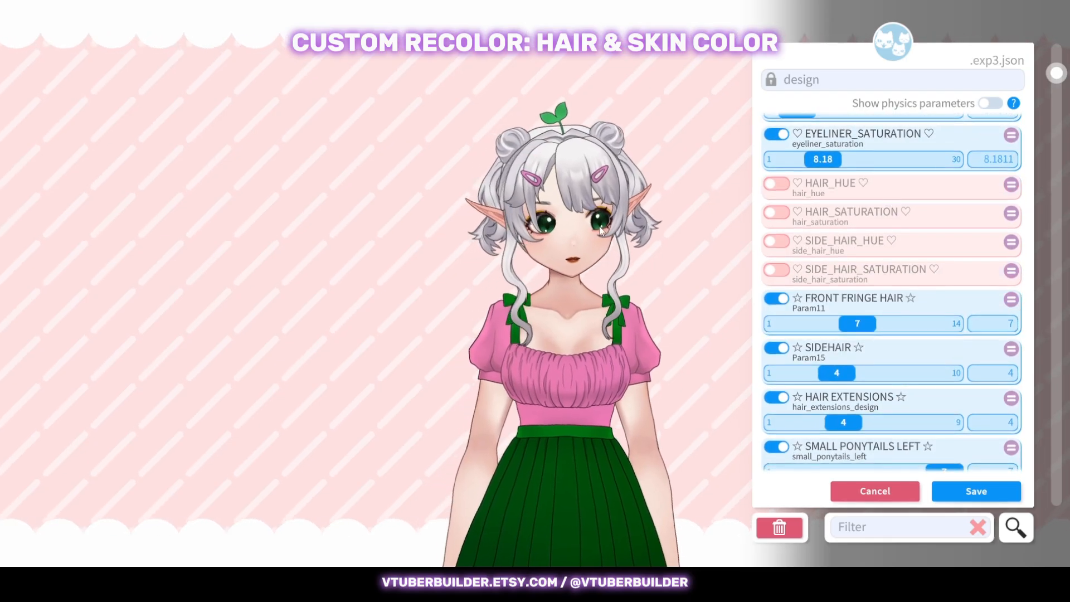
scroll(851, 252, "down", 2)
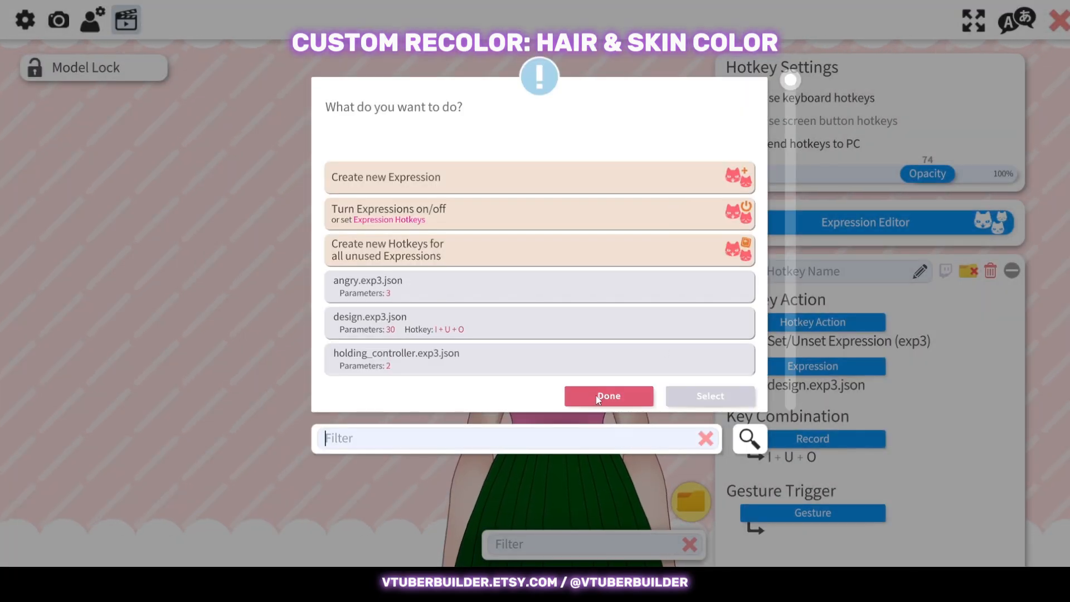
left_click(598, 397)
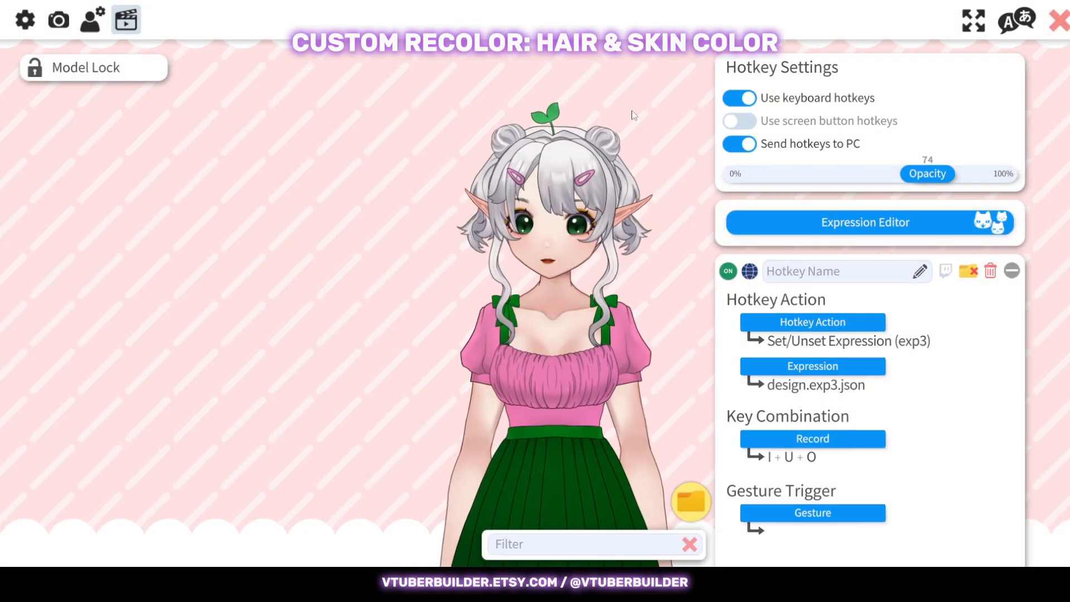
Start customizing the multiply/screen colors for the model's ArtMeshes, with the whole head and hair in view.
left_click(91, 16)
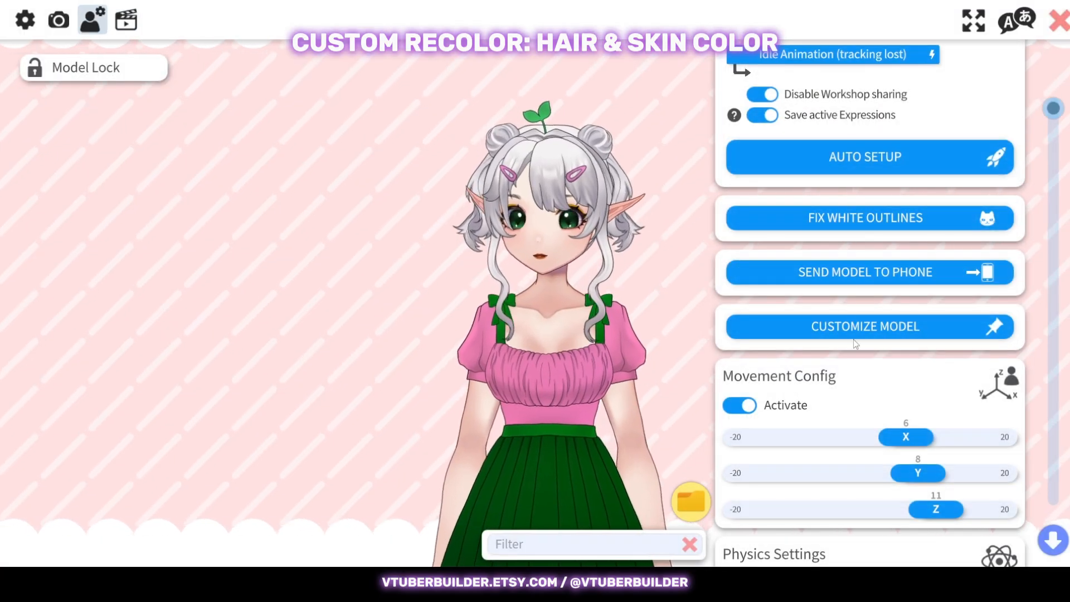
left_click(842, 330)
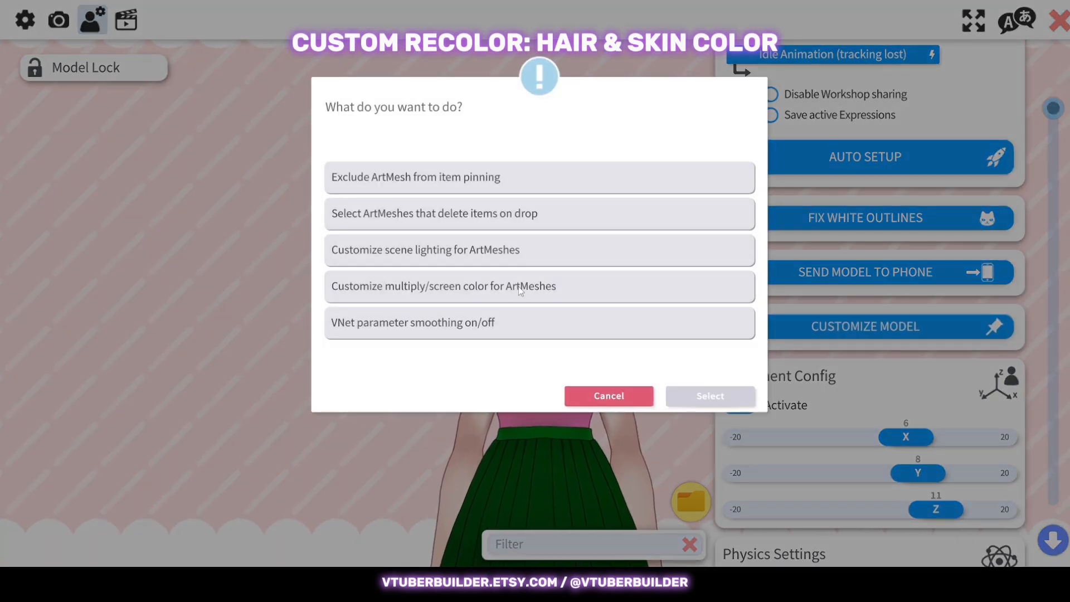
scroll(619, 209, "up", 3)
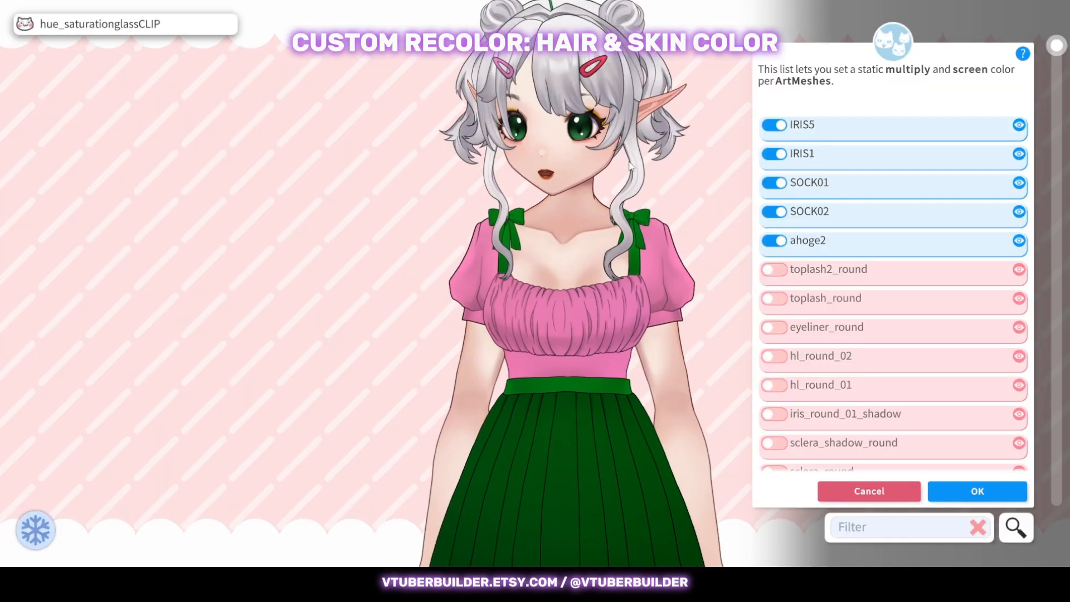
left_click_drag(620, 209, 613, 352)
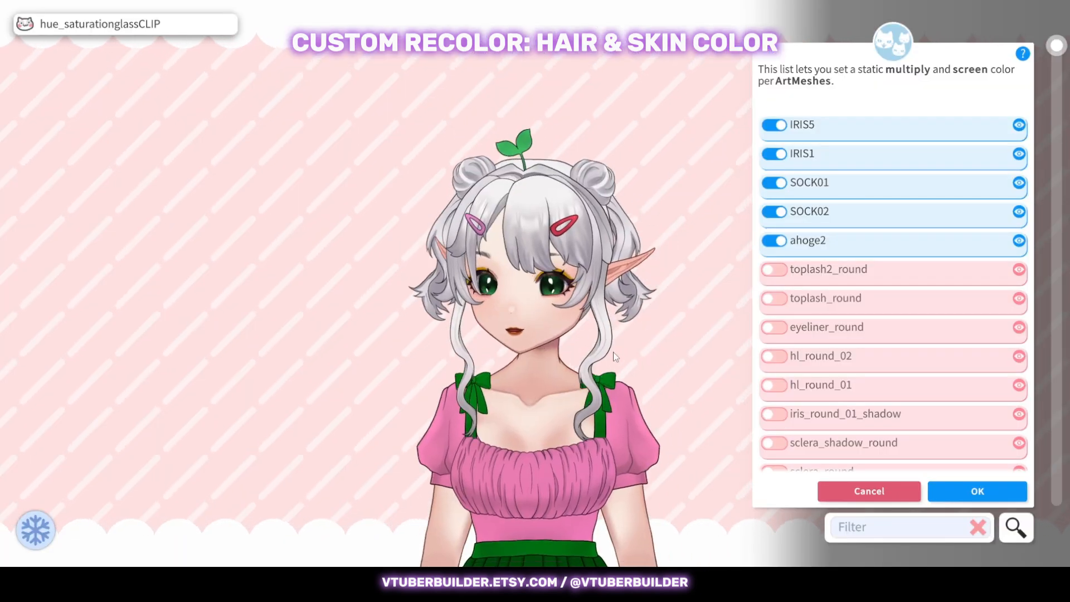
Tint the large front bang ArtMesh frontbangs07_04 with the green multiply color #52C26C and accept the screen color.
left_click(529, 267)
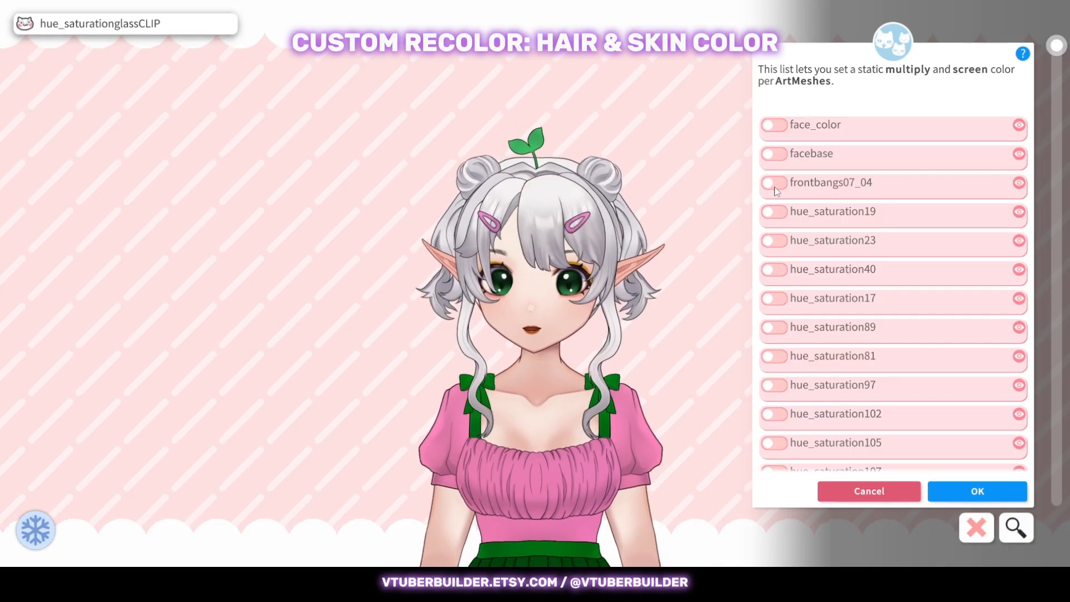
left_click(773, 183)
left_click_drag(928, 210, 921, 212)
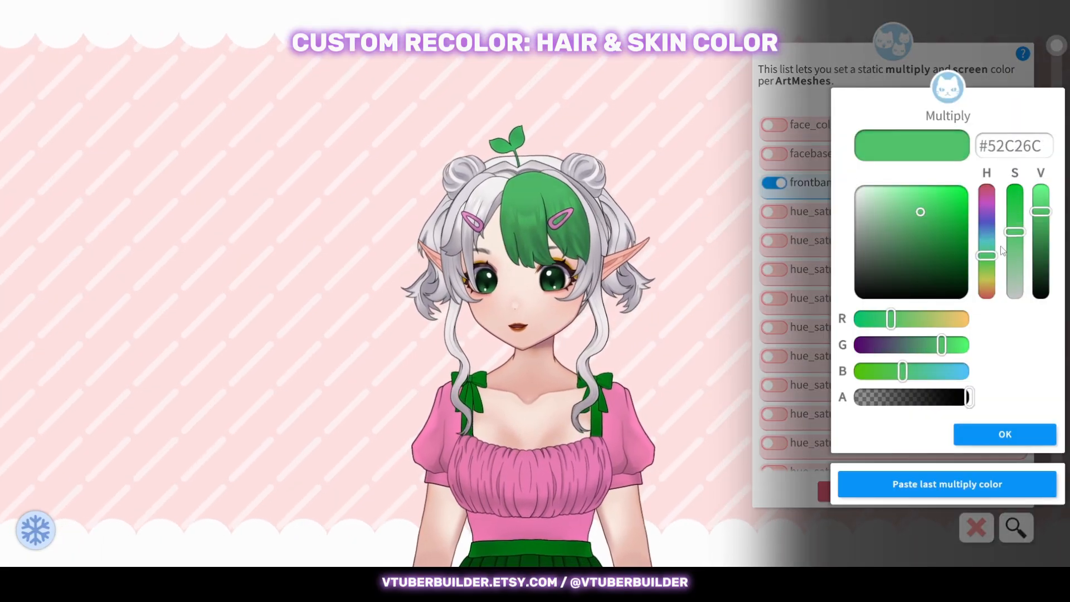
left_click(1019, 432)
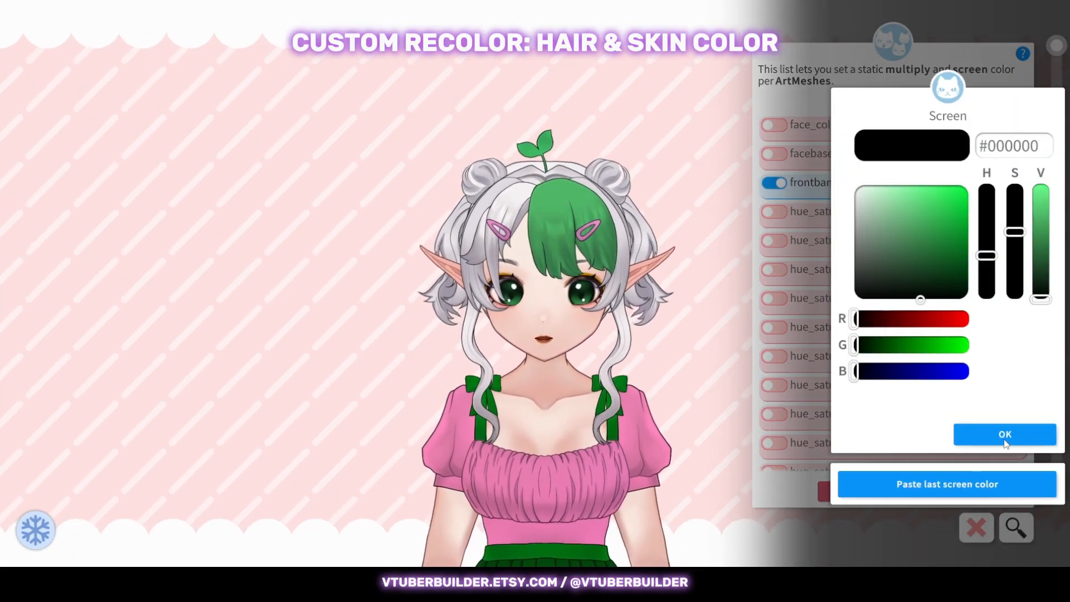
left_click(1012, 435)
Tint the other front bang ArtMesh, frontbangs07_05, with the dark teal multiply color #42625E and copy its hex code.
left_click(490, 262)
left_click(1019, 212)
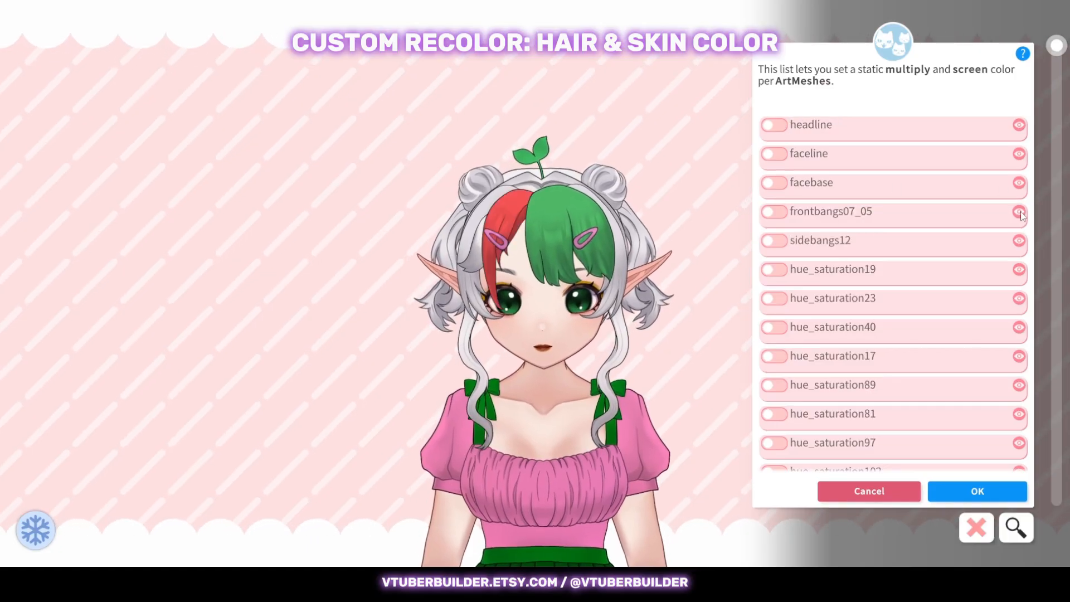
left_click(780, 212)
left_click(892, 255)
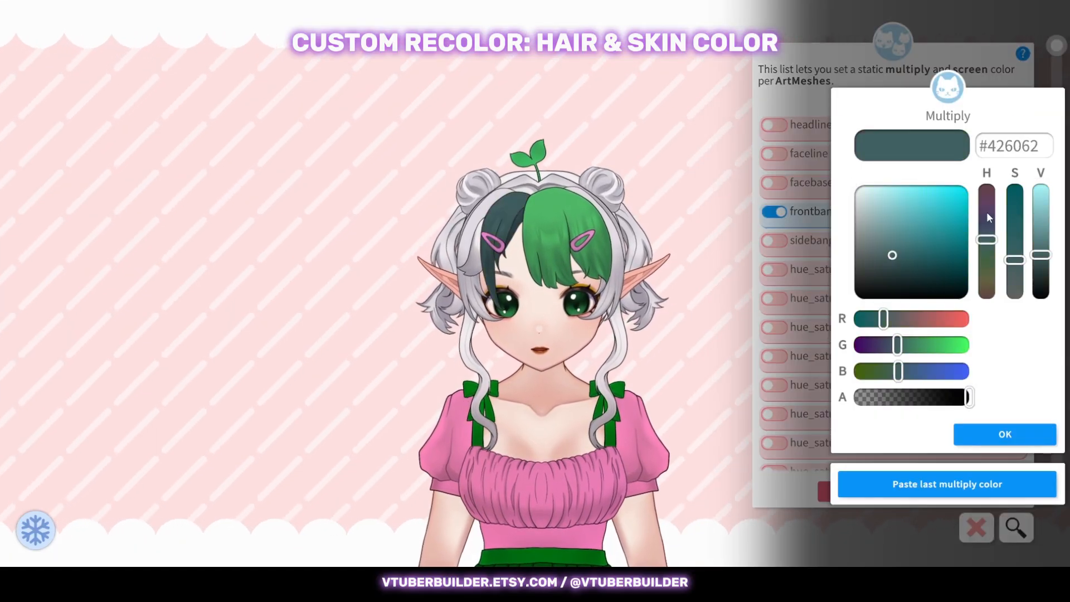
left_click_drag(988, 217, 985, 248)
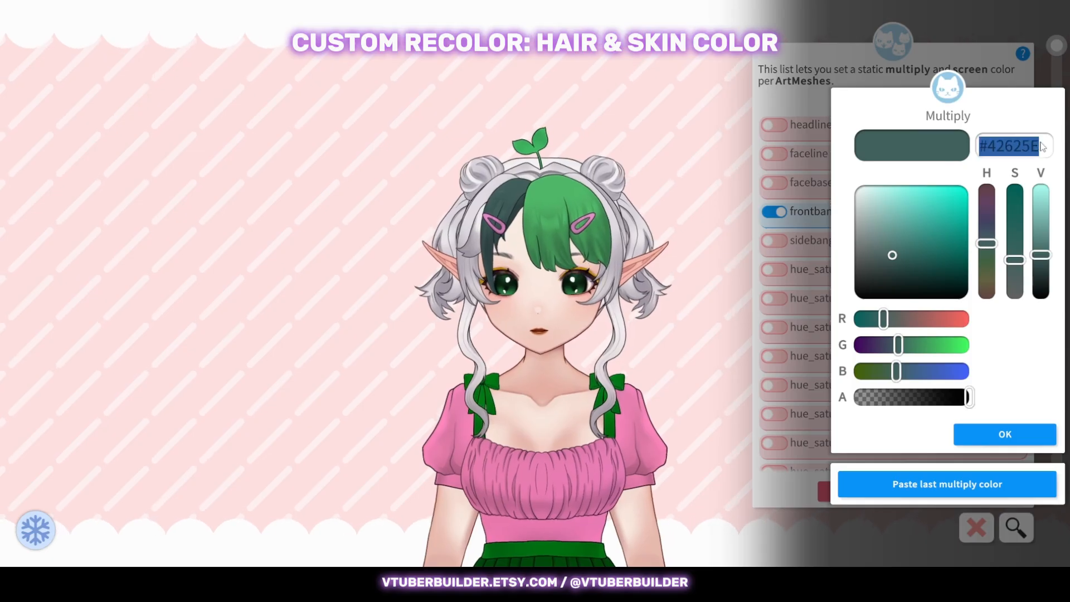
left_click(1016, 433)
Pick the sidebangs12 ArtMesh beside the face, set its multiply color to #42625E and accept the screen color.
left_click(611, 247)
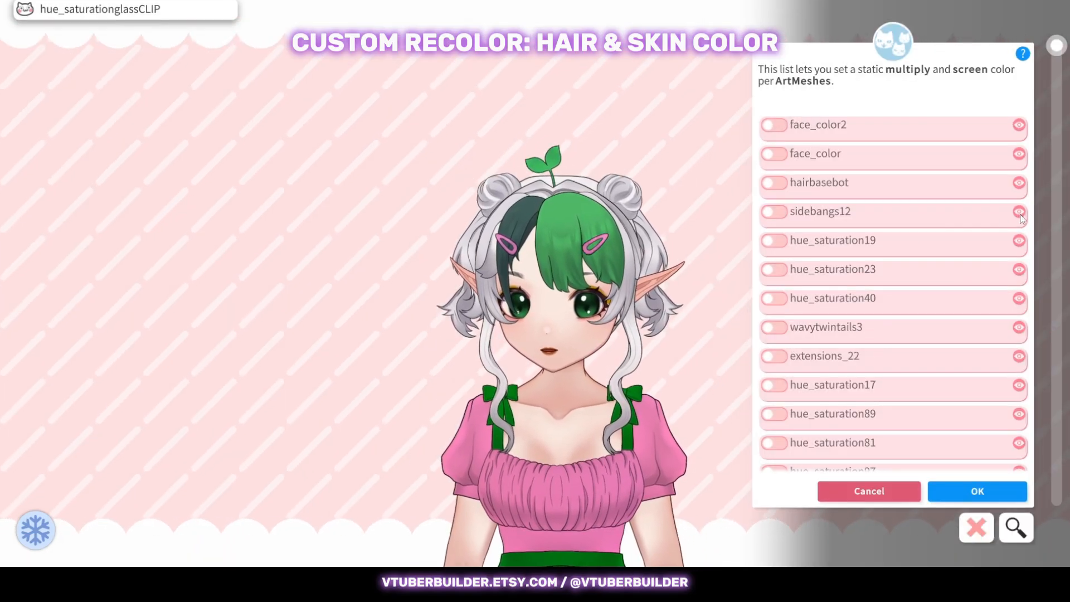
left_click(780, 212)
double_click(1014, 145)
type("#42625E")
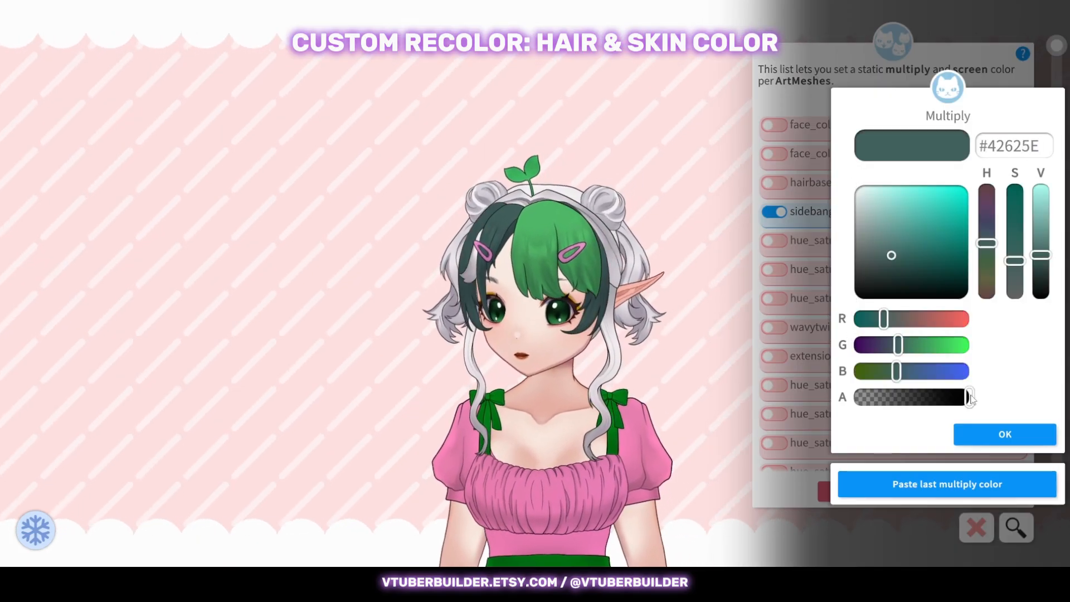
left_click(1005, 434)
left_click(1003, 433)
Give the BRIDGE ArtMesh on top of the head the multiply color #42625E and accept the screen color.
scroll(949, 287, "down", 10)
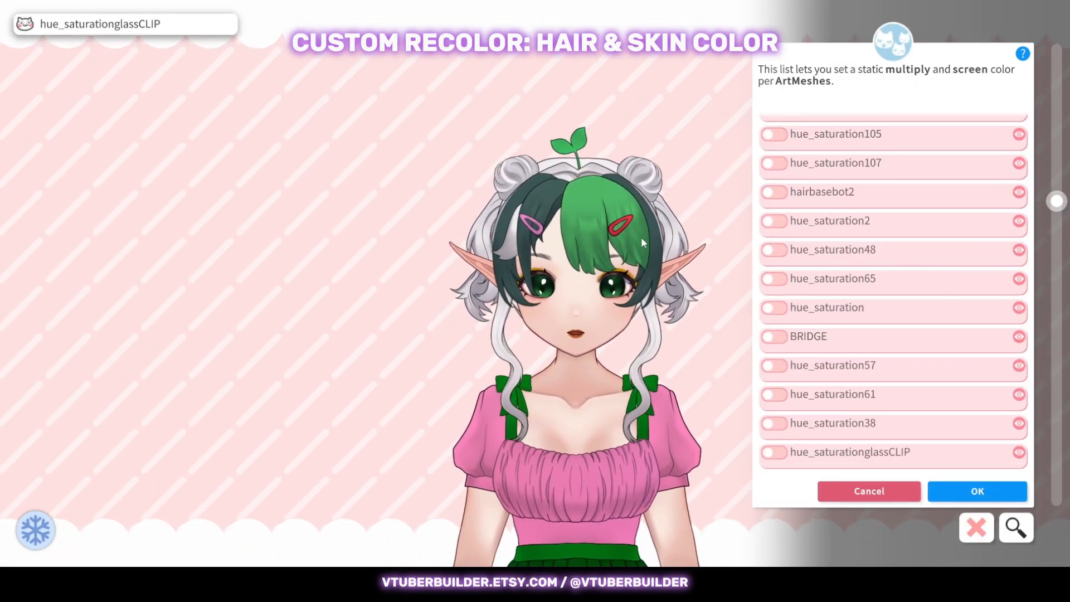
left_click(775, 337)
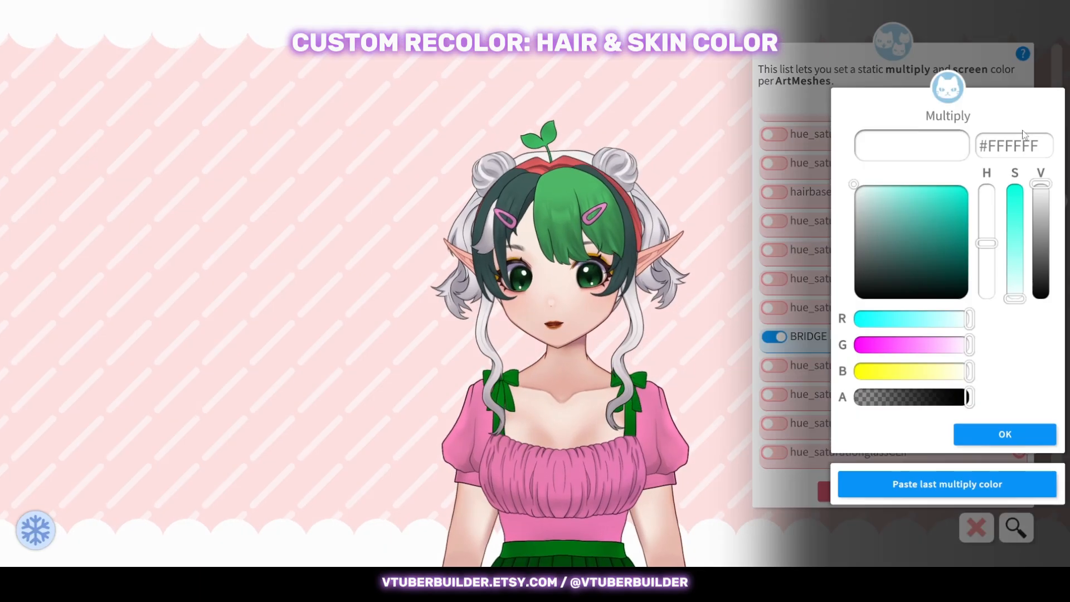
type("#42625E")
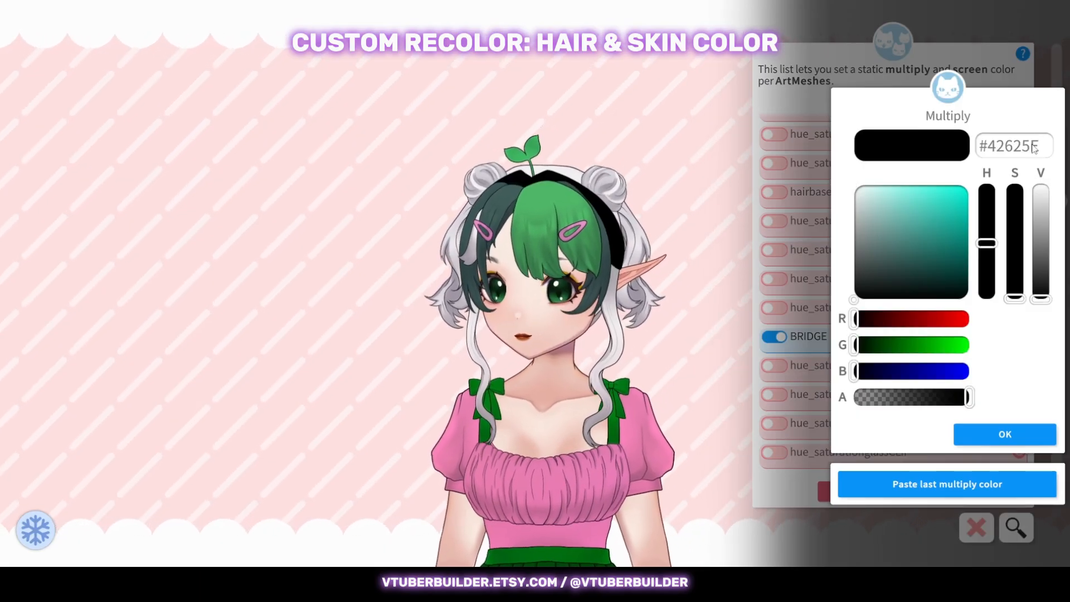
left_click(1028, 431)
left_click(1004, 434)
Find the wavytwintails3 ArtMesh, set its multiply color to #42625E and accept the screen color.
scroll(868, 280, "down", 4)
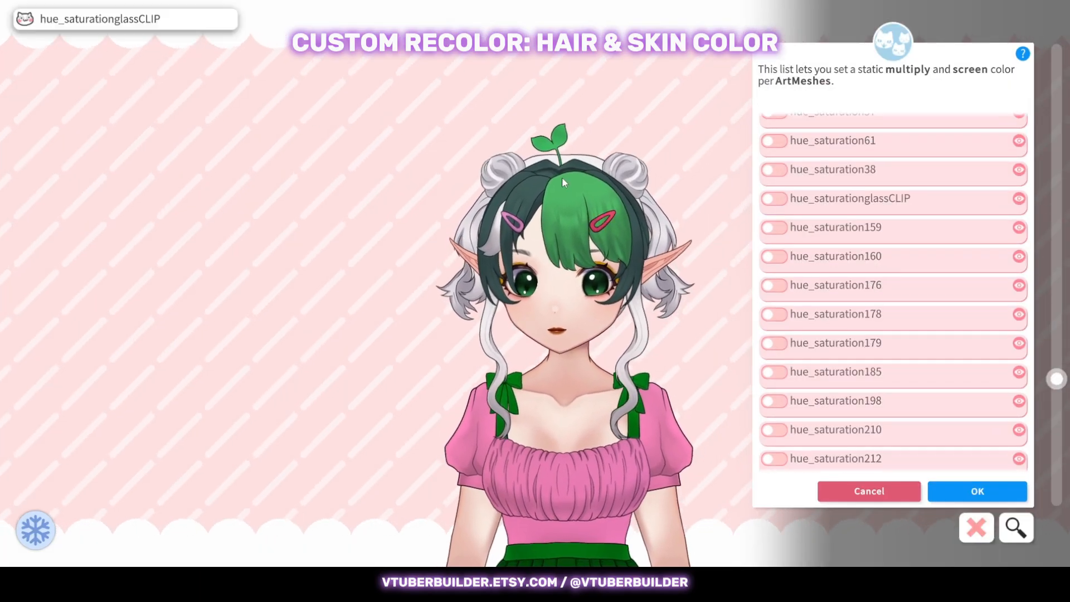
scroll(836, 234, "up", 8)
scroll(842, 231, "down", 3)
scroll(846, 230, "up", 3)
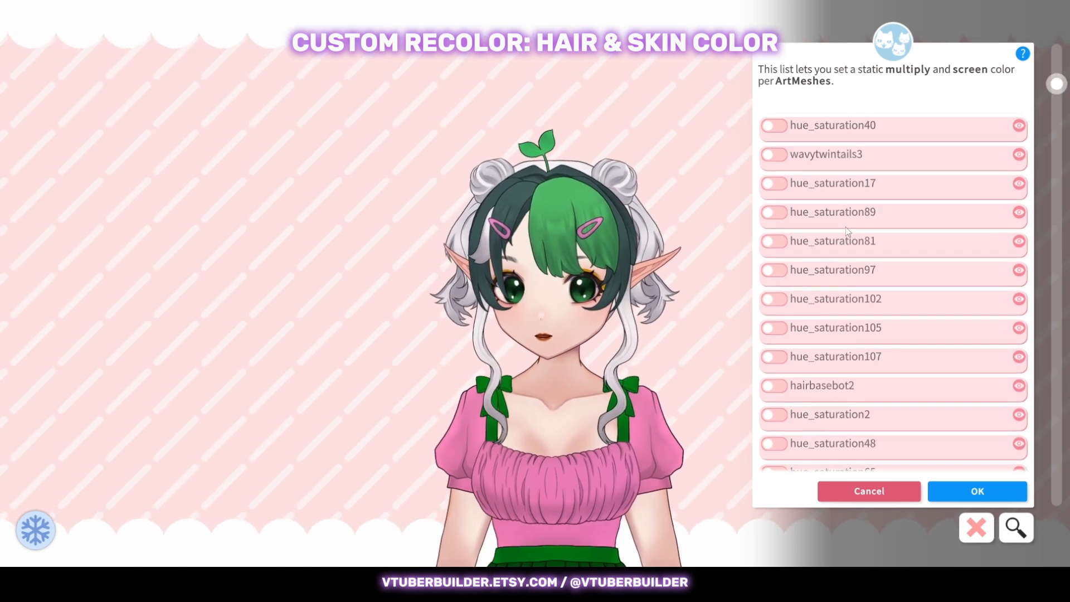
left_click(783, 157)
left_click(1031, 147)
type("#42625E")
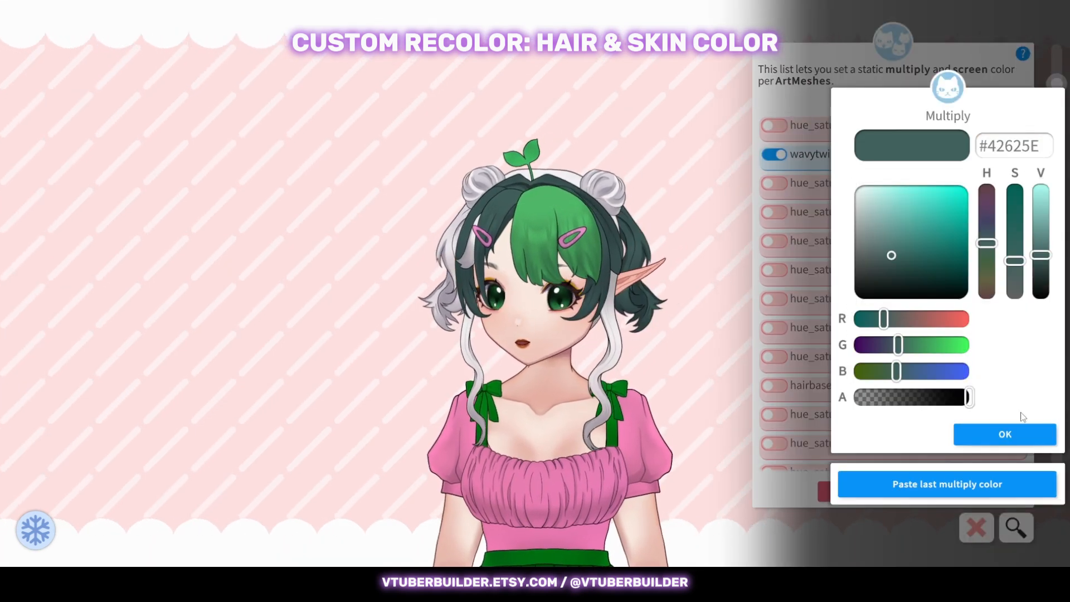
left_click(1021, 432)
left_click(1005, 435)
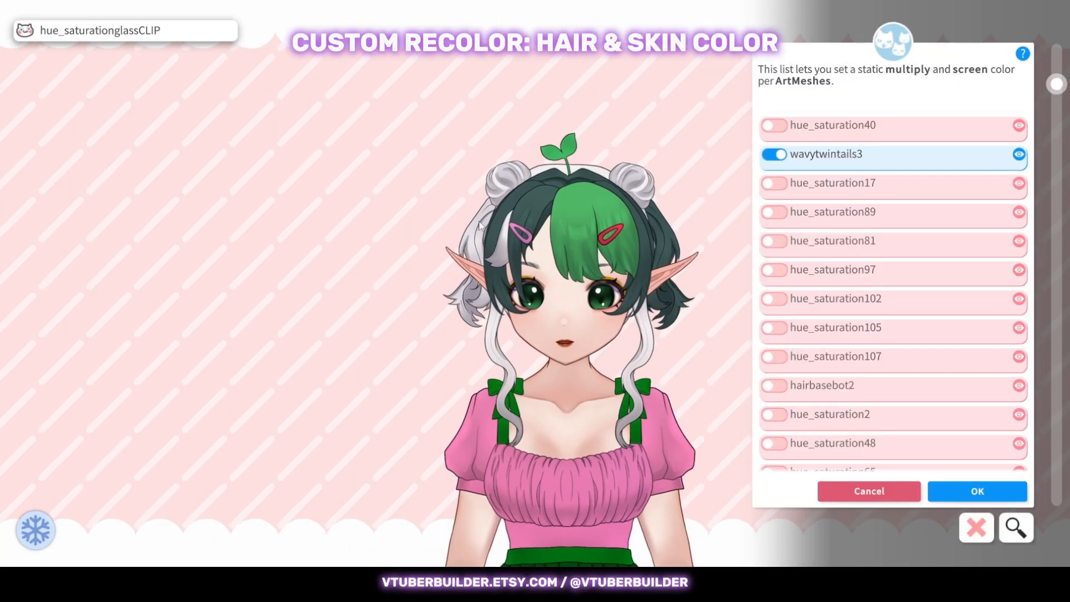
Tint the opposite wavy twintail ArtMesh with a bright green multiply color.
scroll(1020, 156, "up", 3)
left_click(782, 125)
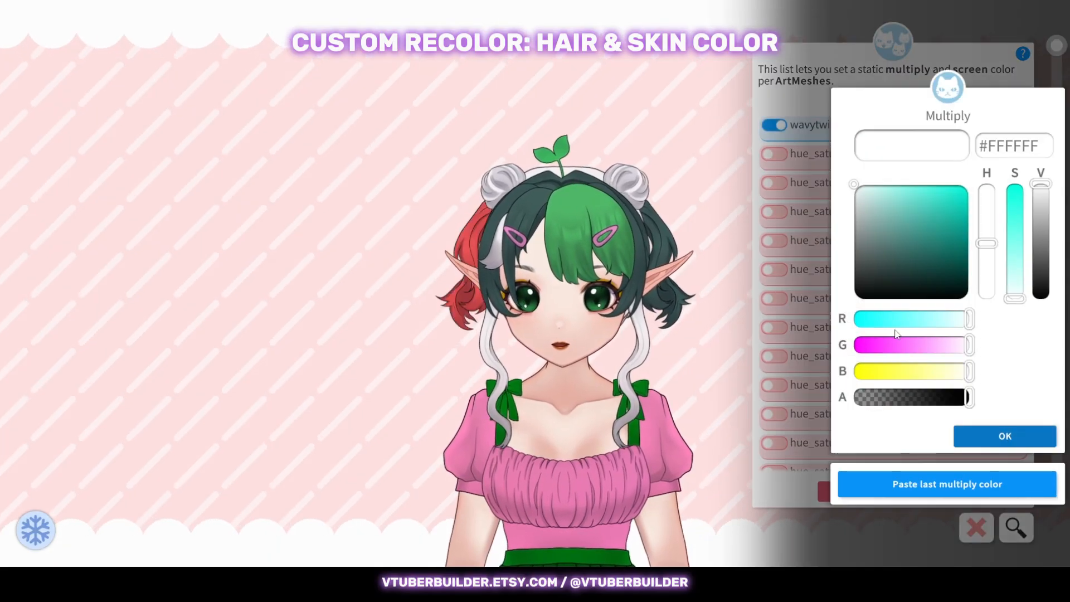
left_click(944, 202)
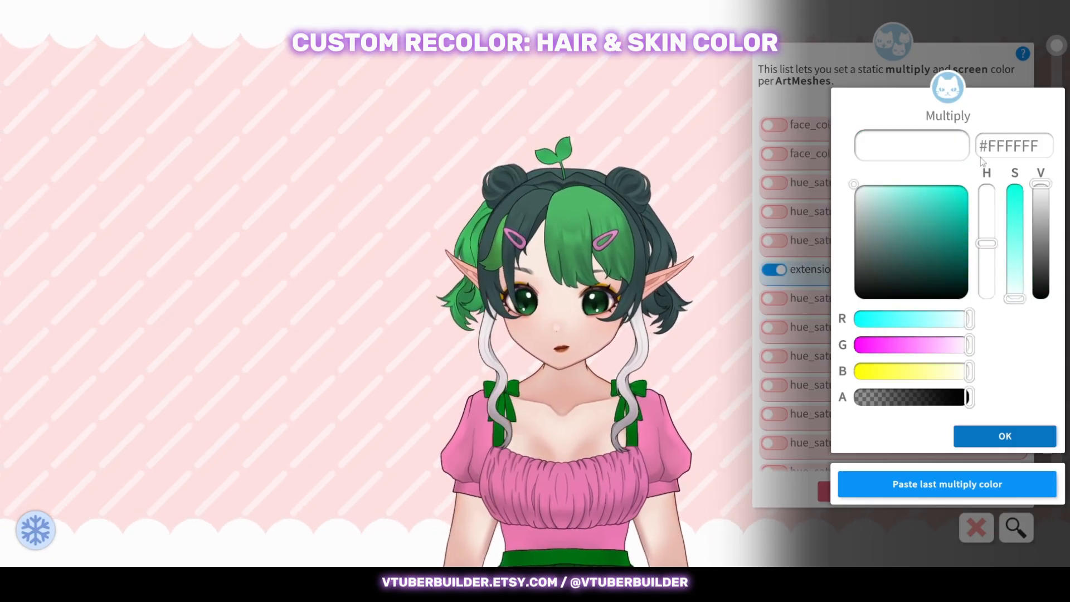
Set the multiply color of the long hair extension below the dark side of the bangs to #42625E and accept the screen color.
left_click(1013, 146)
type("#42625E")
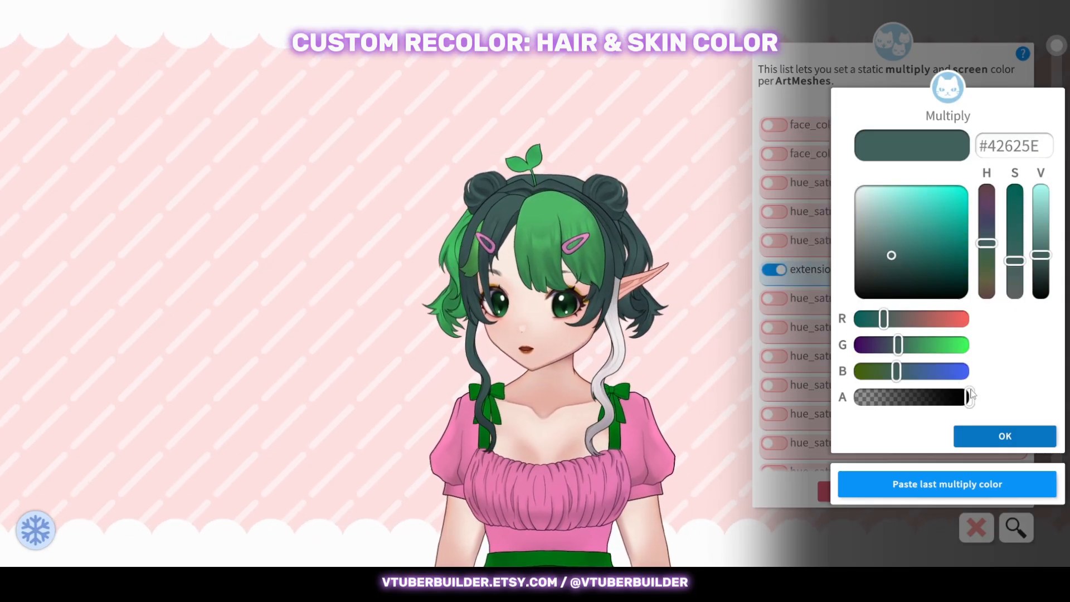
left_click(1005, 435)
left_click(1021, 434)
Pick the remaining long hair extension, extensions_22, and tint it with a green multiply color.
left_click(637, 335)
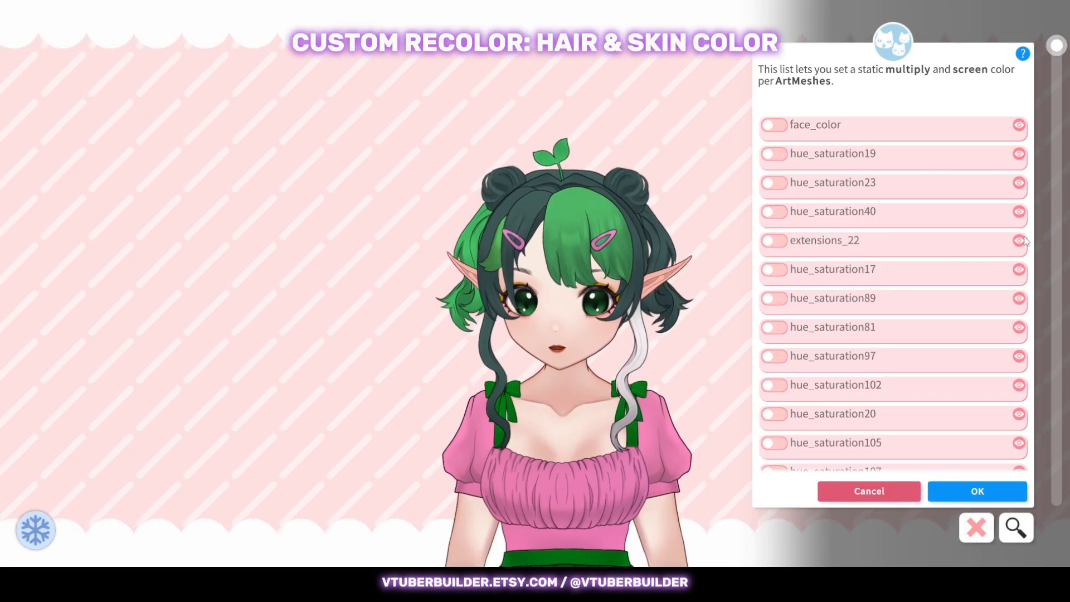
left_click(778, 240)
left_click_drag(926, 199, 927, 217)
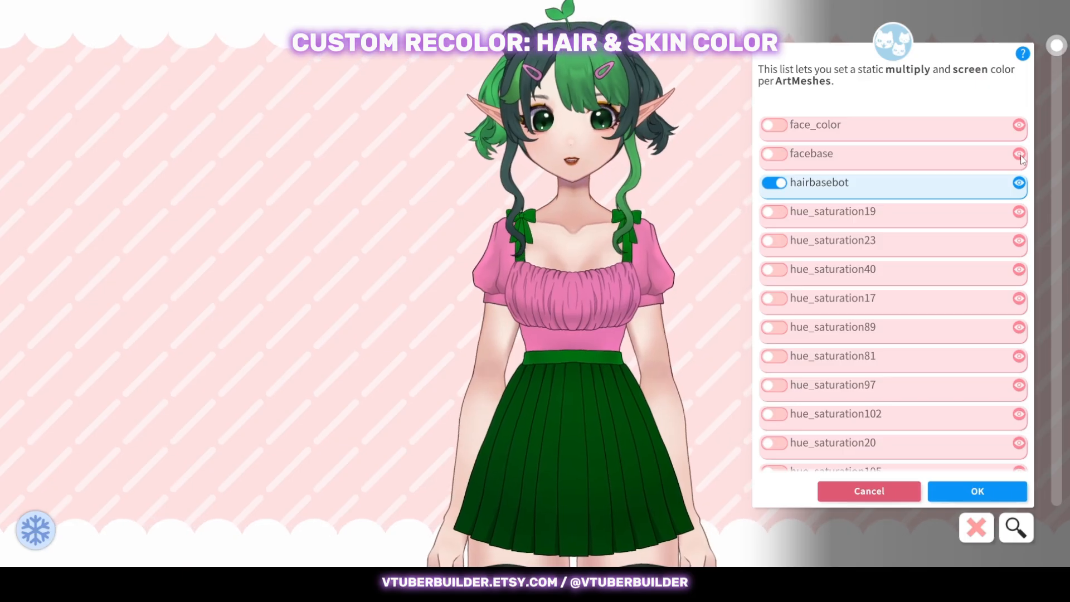
Turn on recoloring for facebase and tint face_color with multiply color #61534C, copying the hex code and accepting the screen color.
left_click(989, 155)
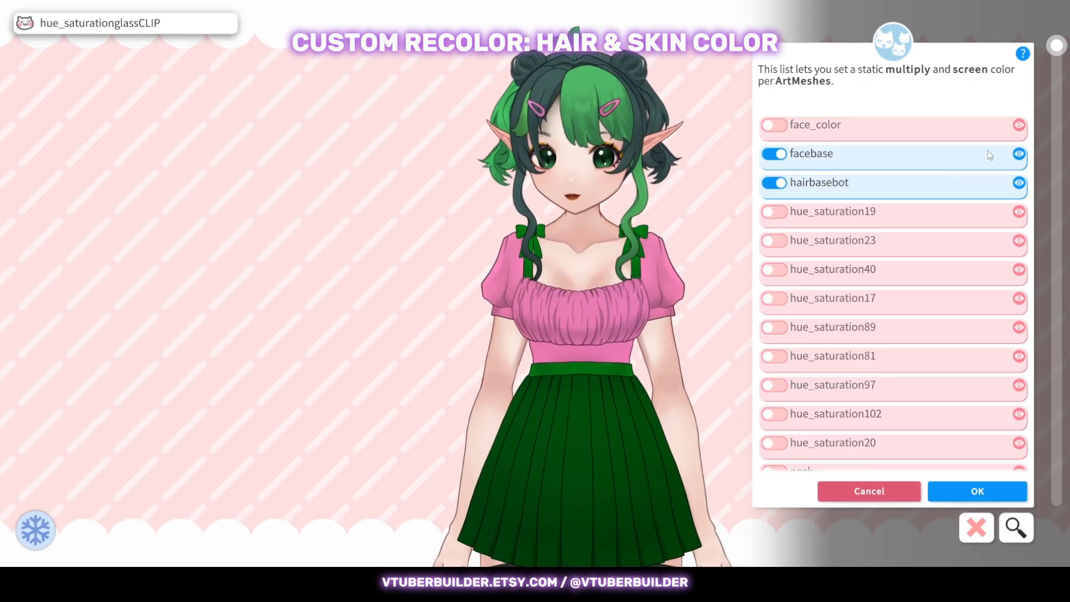
left_click(775, 126)
left_click(886, 257)
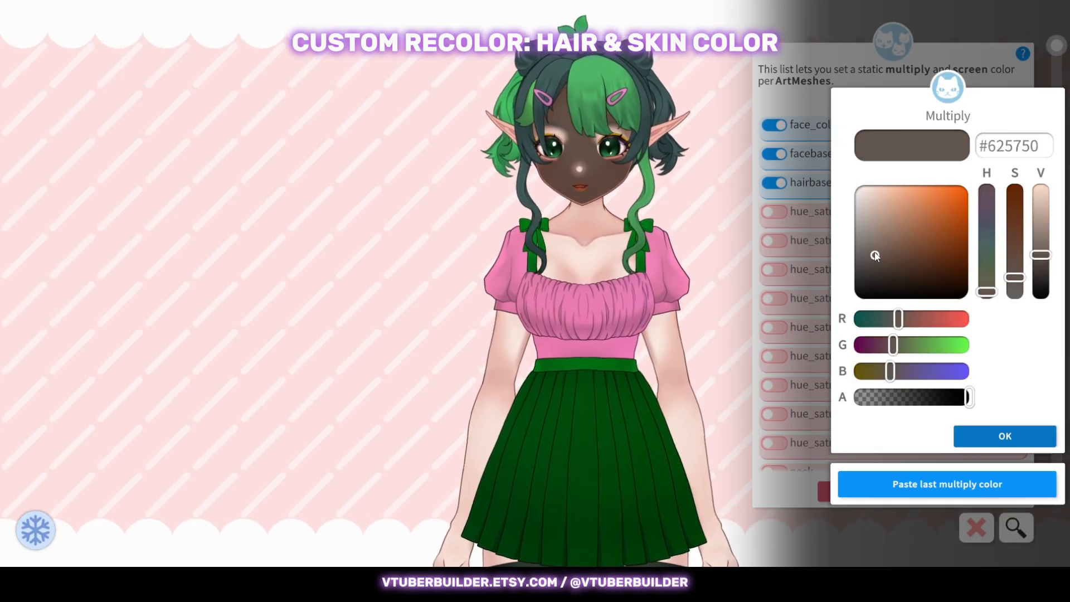
left_click_drag(875, 255, 877, 266)
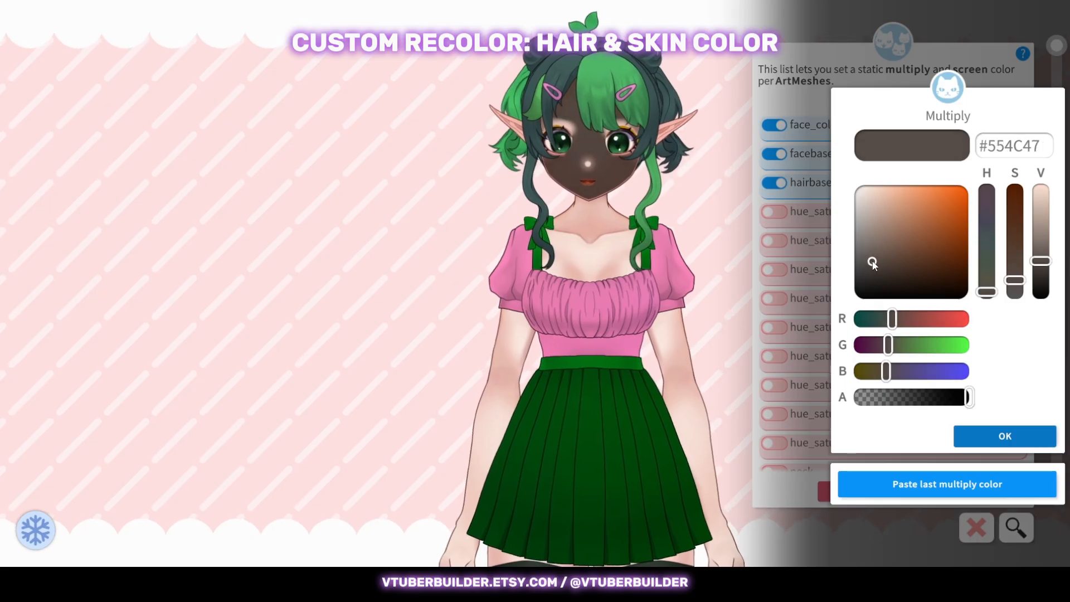
left_click(1022, 156)
key("ctrl+c")
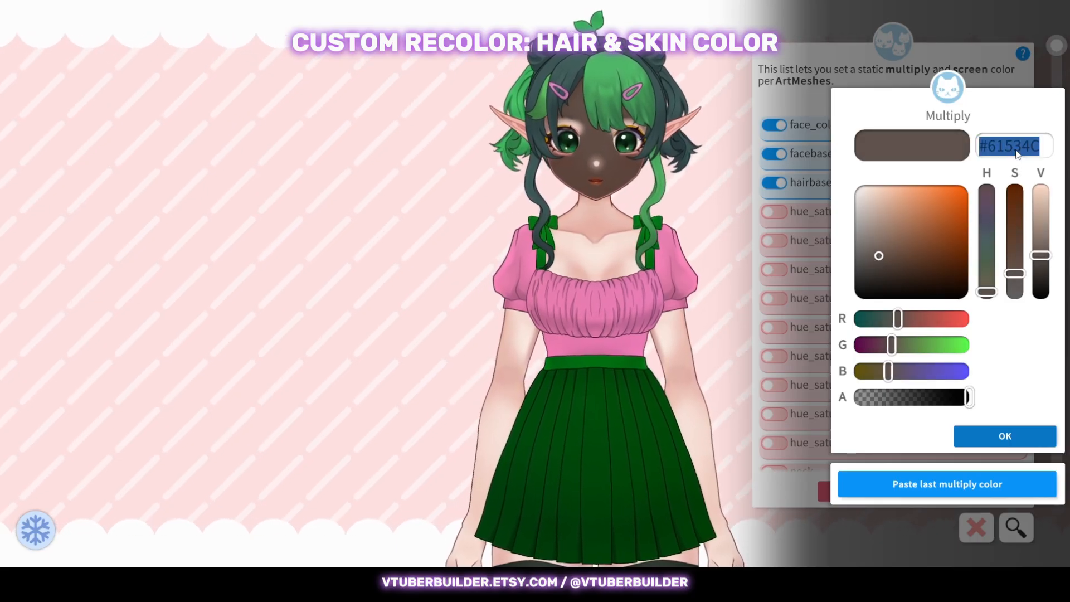
left_click(1007, 435)
left_click(1006, 436)
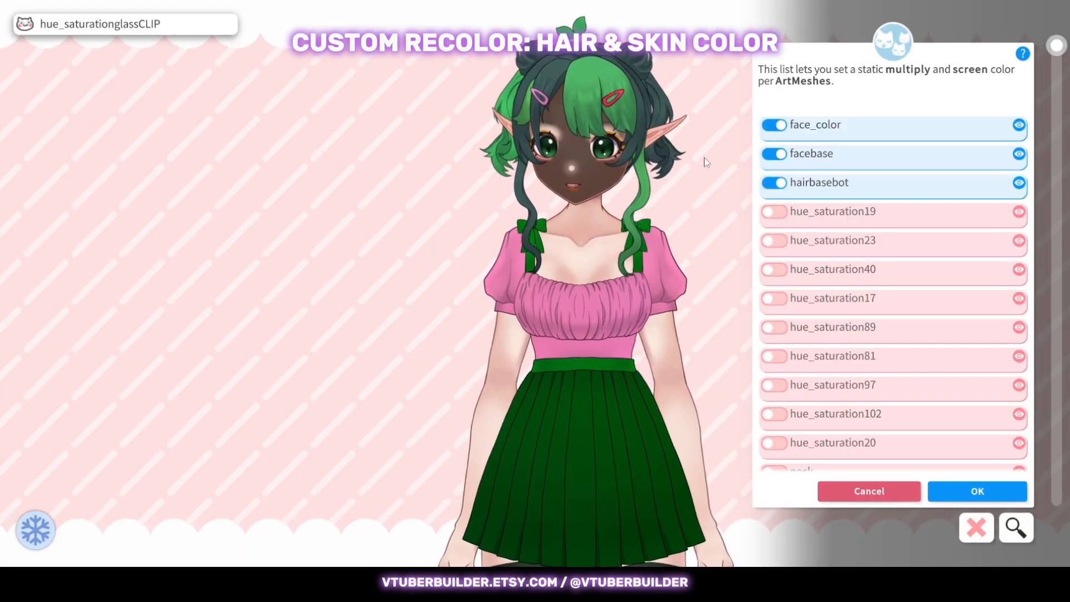
Set the multiply color of eye_crease_round to #61534C and accept the screen color.
scroll(1024, 205, "up", 2)
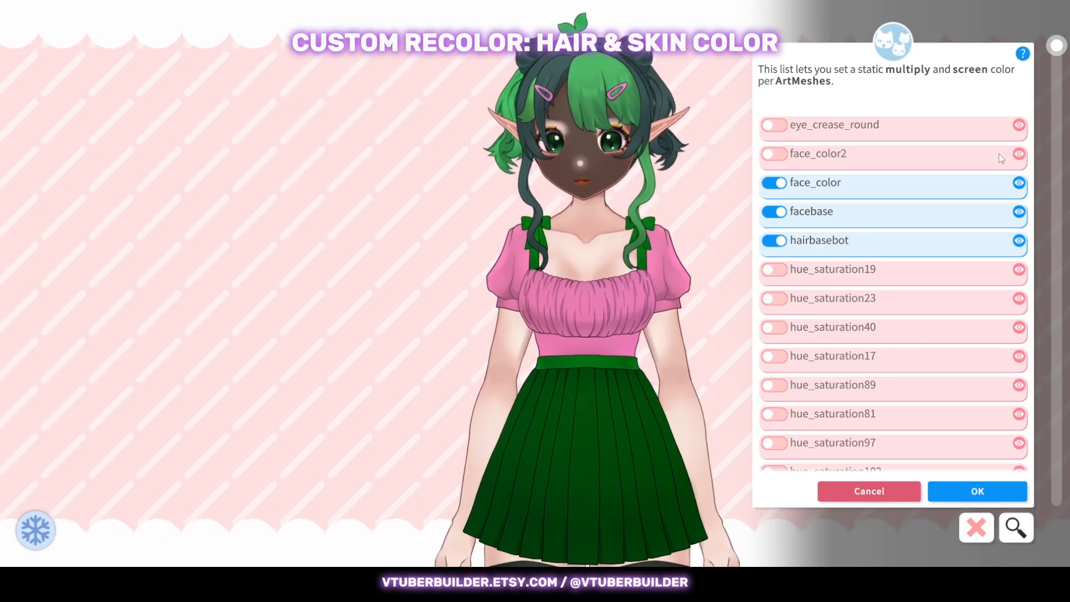
left_click(1003, 129)
left_click(1025, 148)
key("ctrl+v")
left_click(1029, 432)
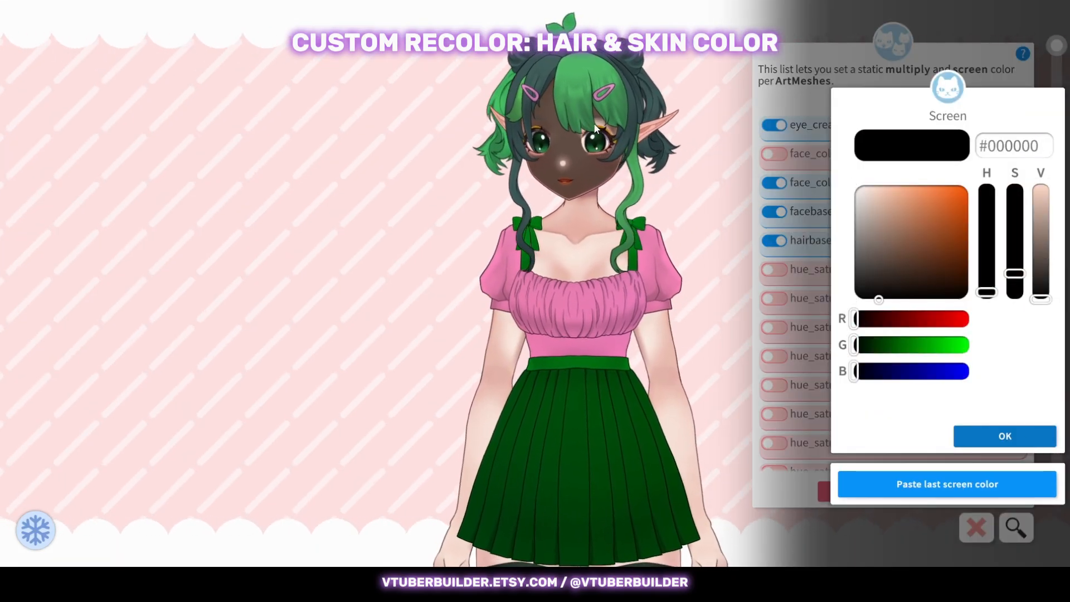
left_click(1011, 441)
Pick the opposite eye's crease ArtMesh, set its multiply color to #61534C and accept the screen color.
left_click(605, 139)
left_click(1019, 213)
left_click(1026, 147)
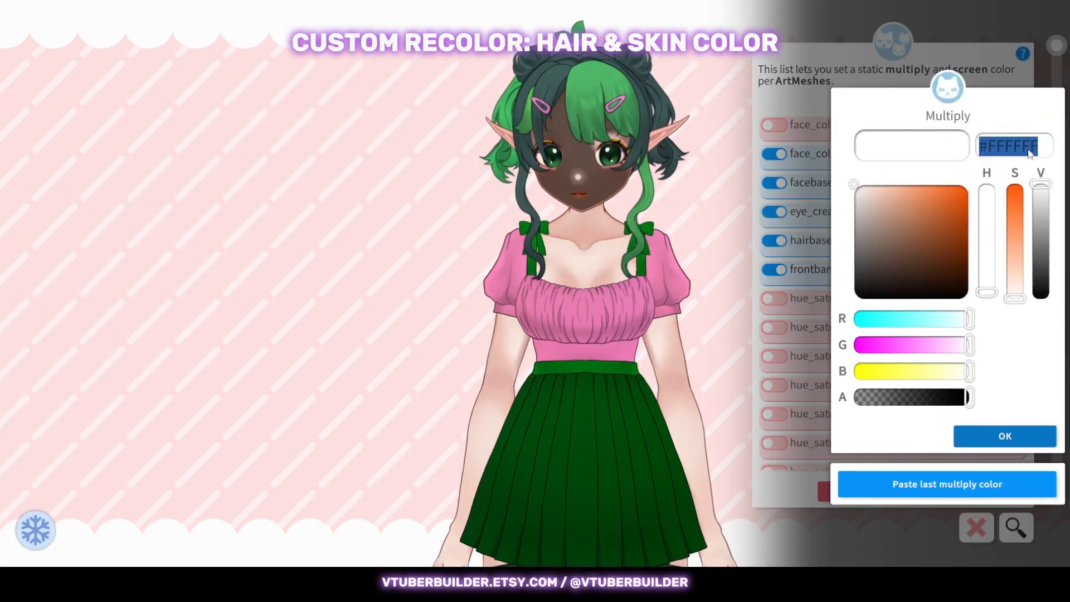
key("ctrl+v")
left_click(1031, 440)
left_click(1030, 440)
Pick the uppertorso ArtMesh, set its multiply color to #61534C and accept the screen color.
left_click(574, 216)
left_click(591, 251)
left_click(576, 234)
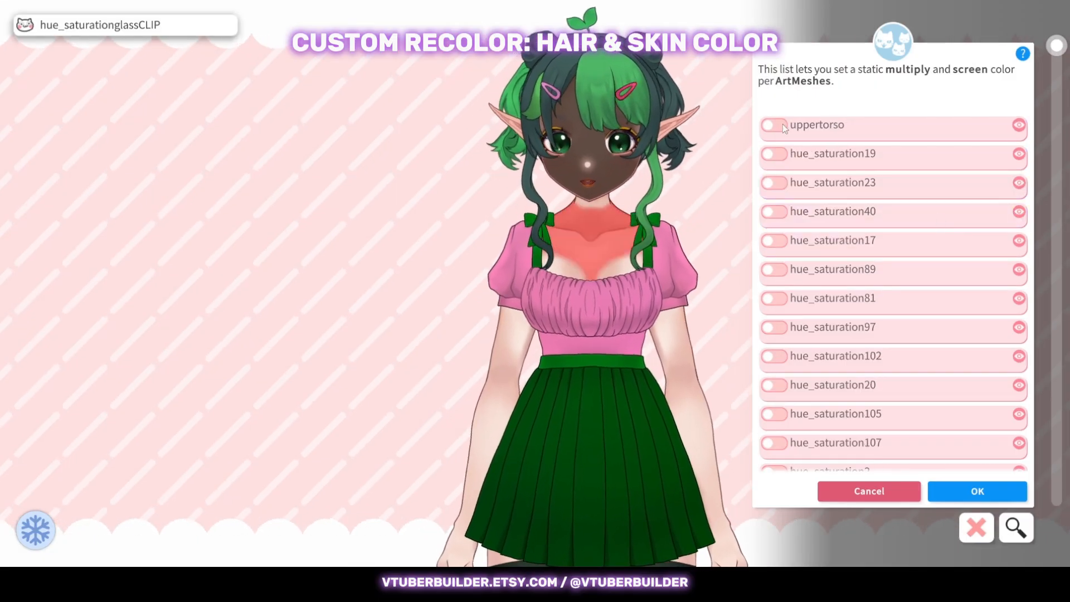
left_click(1019, 125)
left_click(1023, 147)
type("#61534C")
left_click(1007, 436)
left_click(1007, 437)
Pick the faceline ArtMesh at the chin, set its multiply color to #61534C and accept the screen color.
left_click(594, 211)
left_click(1019, 126)
left_click(1024, 147)
type("#61534C")
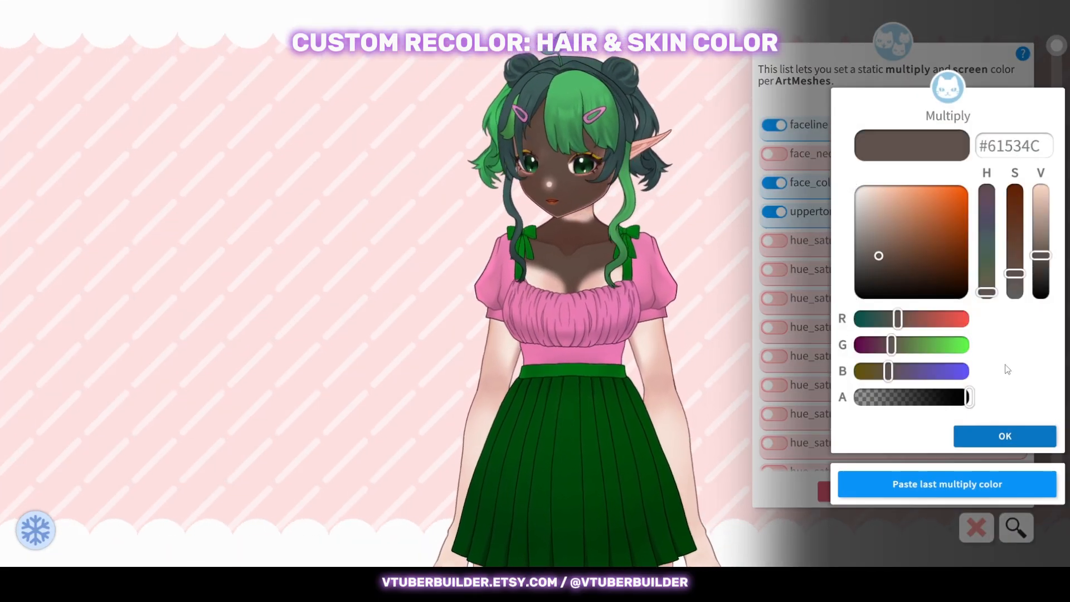
left_click(1007, 436)
left_click(1006, 438)
Set the multiply color of the face_neckglue ArtMesh to #61534C and accept the screen color.
left_click(600, 216)
left_click(1019, 125)
left_click(1027, 145)
type("#61534C")
left_click(995, 435)
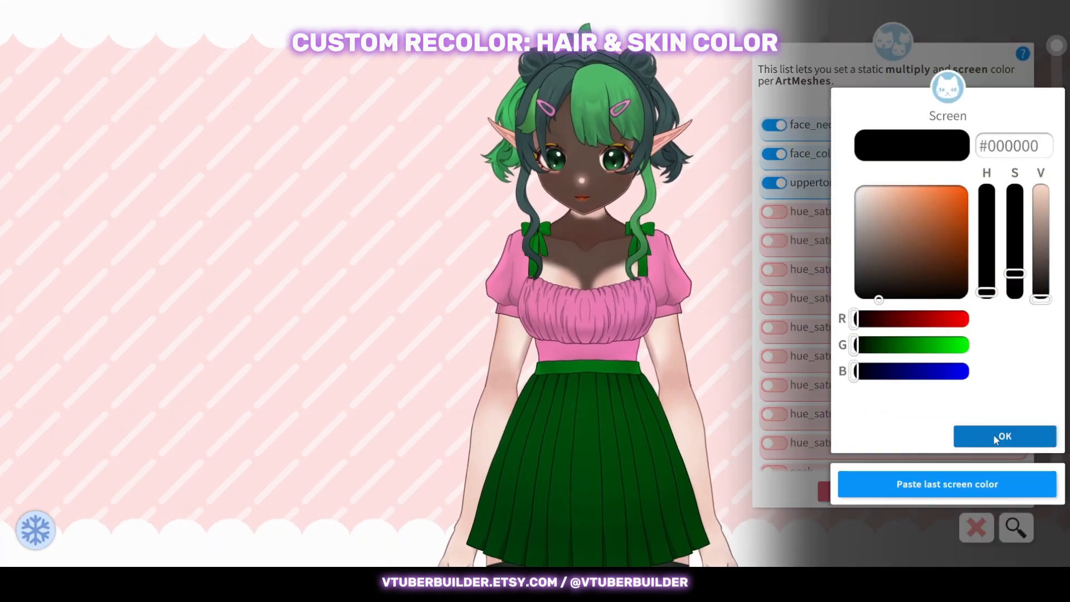
left_click(995, 436)
Find the neck ArtMesh, set its multiply color to #61534C and accept the screen color.
scroll(772, 409, "down", 2)
left_click(770, 412)
left_click(1023, 146)
type("#61534C")
left_click(1003, 436)
left_click(1003, 437)
Pick the elf_ear ArtMesh on the dark-haired side, set its multiply color to #61534C and accept the screen color.
left_click(672, 128)
scroll(939, 239, "down", 10)
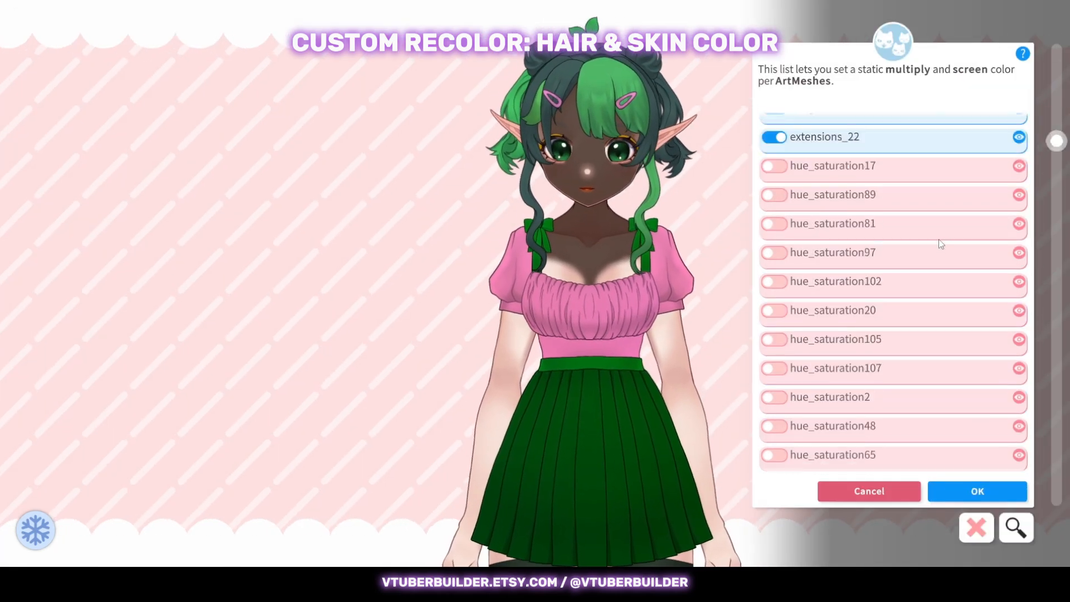
left_click(775, 164)
left_click(1023, 146)
type("#61534C")
left_click(1003, 436)
left_click(1003, 436)
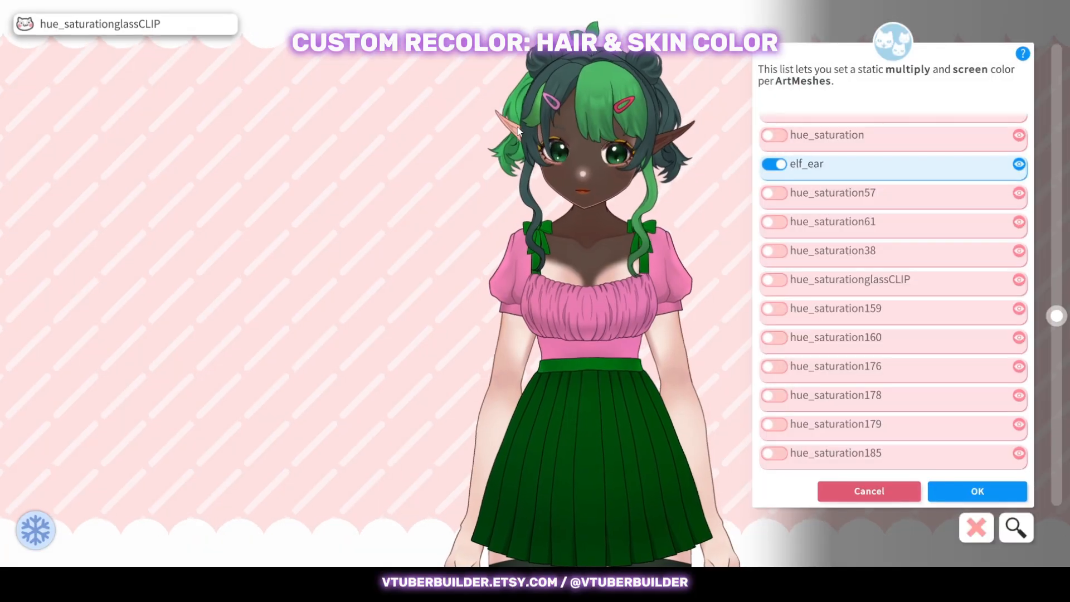
Find the opposite ear, elf_ear2, set its multiply color to #61534C and accept the screen color.
scroll(981, 293, "up", 10)
scroll(980, 293, "down", 5)
left_click(775, 325)
left_click(1009, 146)
type("#61534C")
left_click(1003, 436)
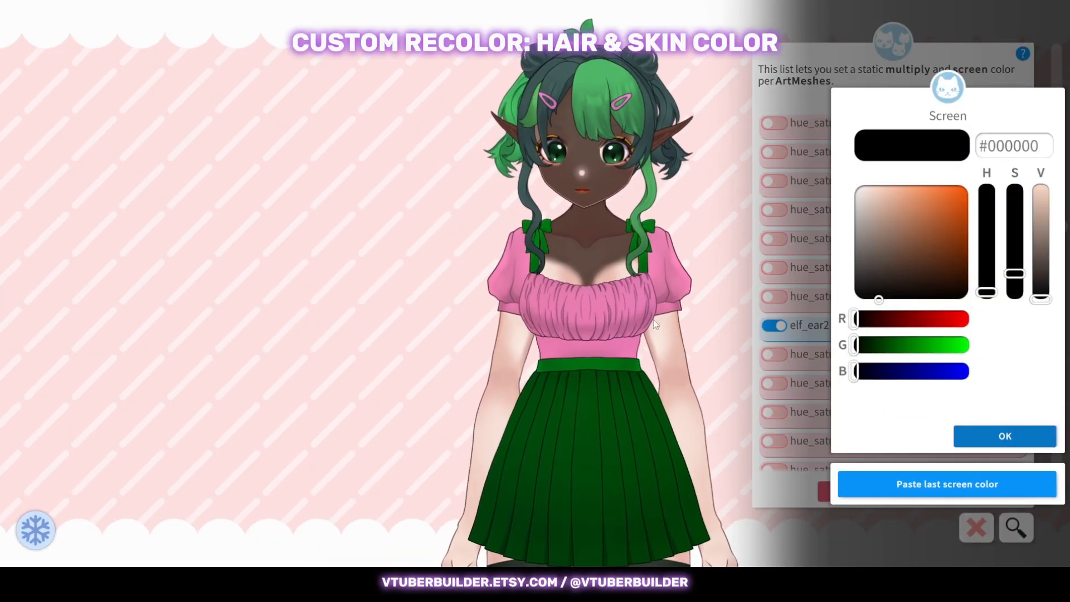
left_click(1003, 436)
Pick the untinted chest skin above the ruffled top on one side and set its multiply color to #61534C.
left_click(599, 278)
left_click(774, 154)
left_click(1010, 146)
type("#61534C")
left_click(1003, 436)
left_click(1003, 436)
Pick the mid_chest ArtMesh, set its multiply color to #61534C and accept the screen color.
left_click(557, 271)
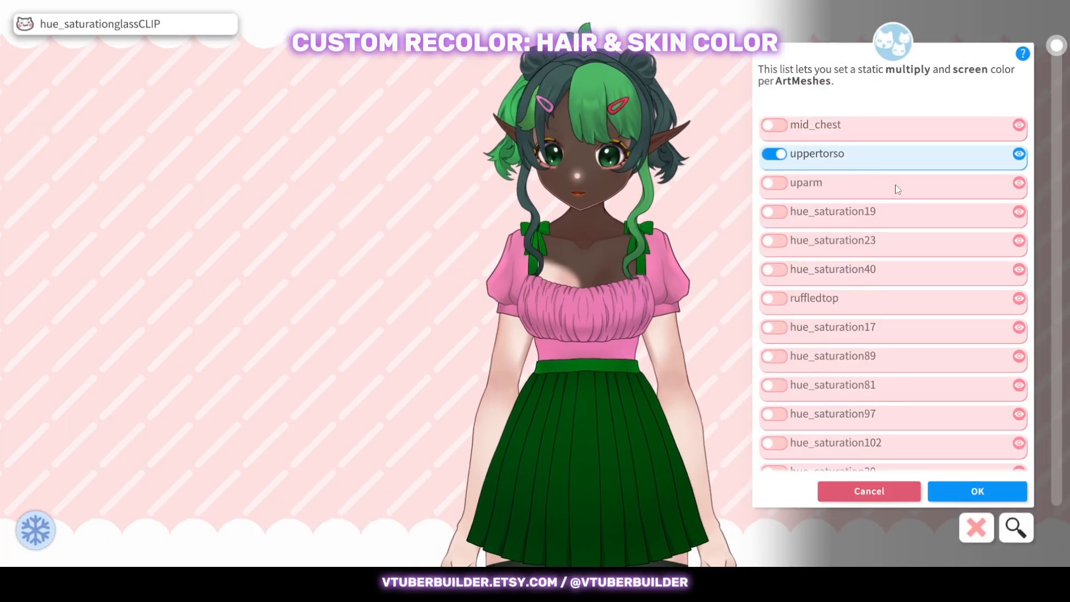
left_click(775, 125)
left_click(1051, 146)
type("#61534C")
left_click(1003, 436)
left_click(1004, 437)
Set the multiply colors of the face_color2 and facebase ArtMeshes to #61534C and accept the screen colors.
left_click(562, 156)
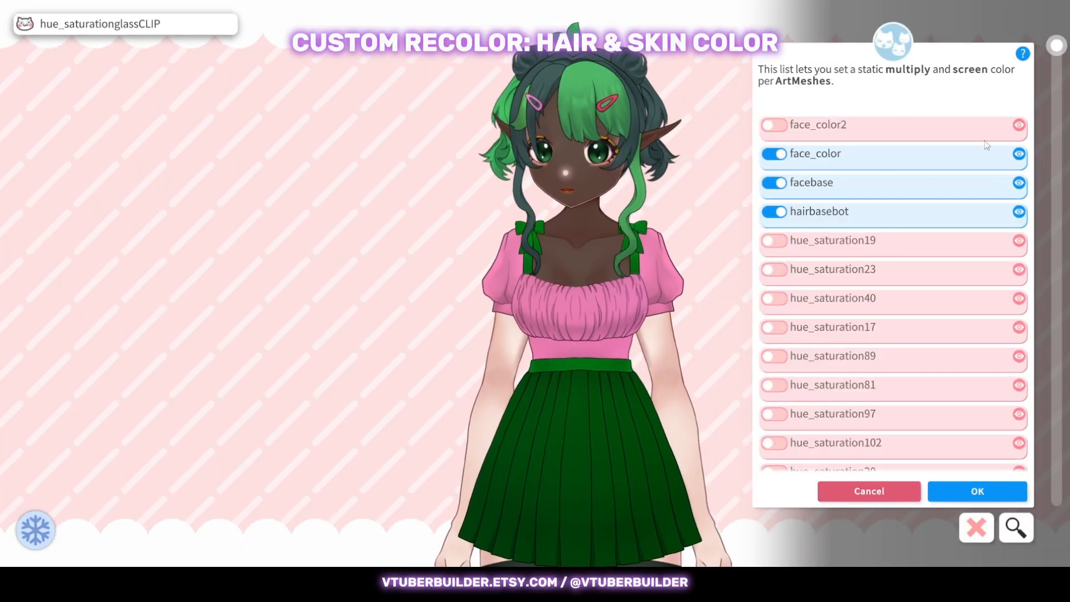
left_click(774, 124)
left_click(1009, 146)
type("#61534C")
left_click(1003, 436)
left_click(1003, 437)
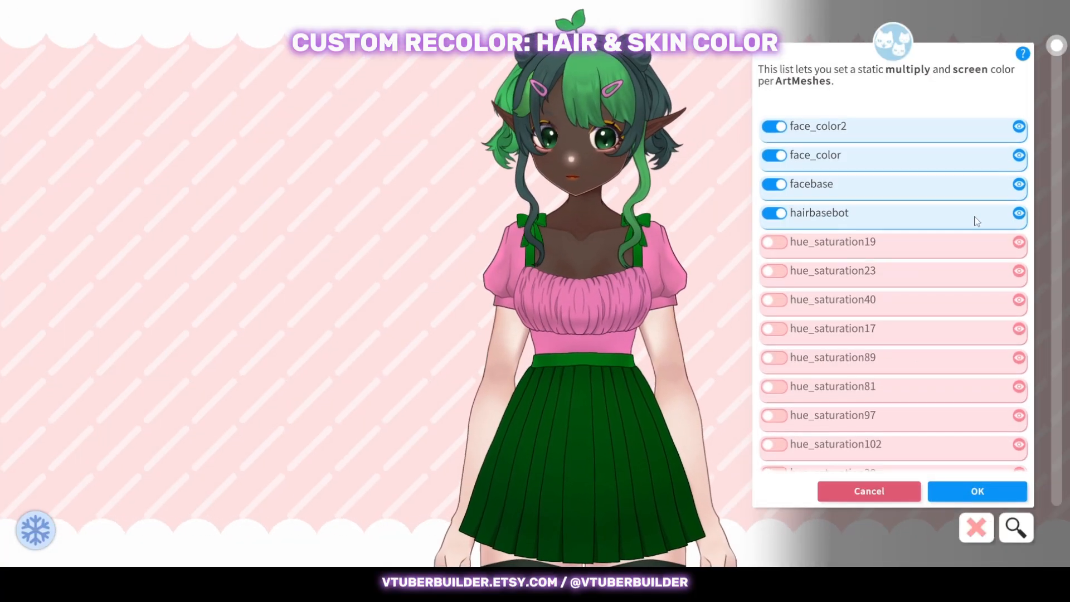
left_click(773, 182)
left_click(1009, 146)
type("#61534C")
left_click(1004, 436)
left_click(1003, 436)
Pick the shadow ArtMesh under one eye, set its multiply color to #61534C and accept the screen color.
scroll(608, 309, "up", 5)
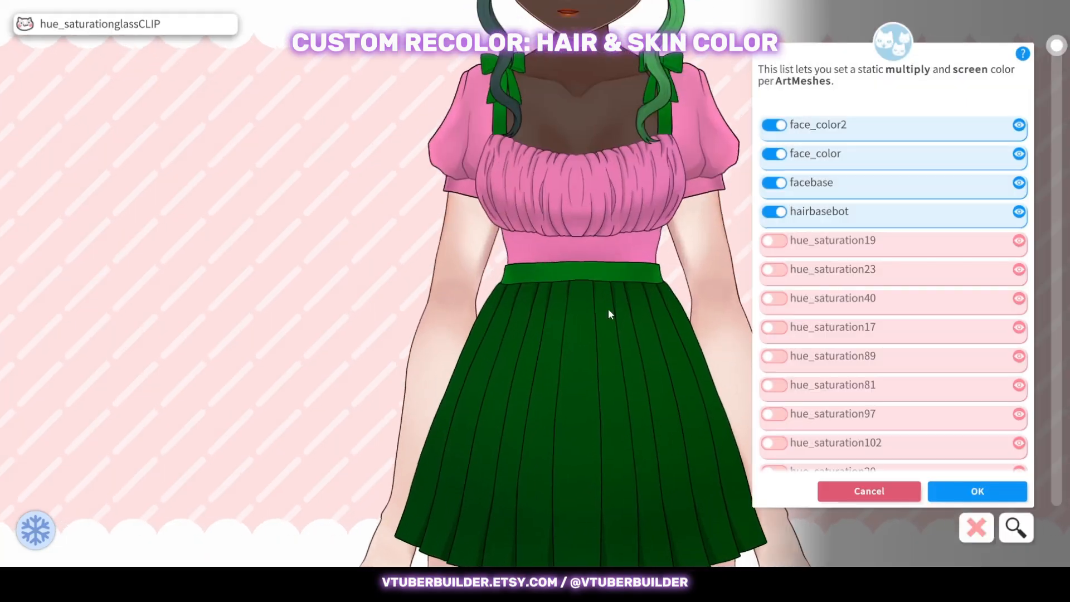
left_click_drag(608, 309, 630, 532)
left_click(529, 146)
left_click(775, 240)
left_click(1010, 146)
type("#61534C")
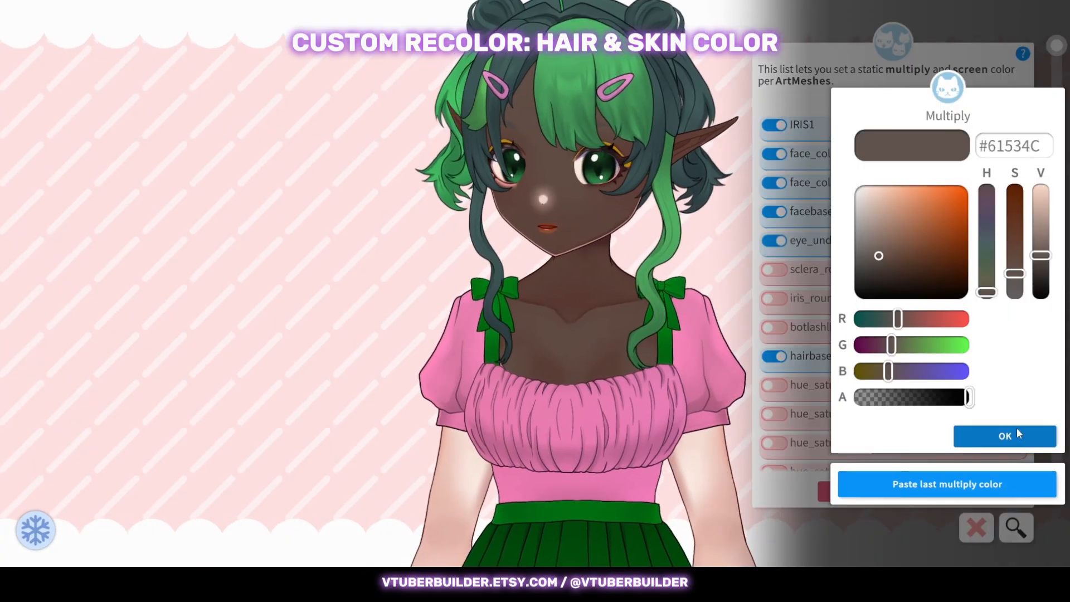
left_click(1003, 436)
left_click(1004, 436)
Set the multiply color of eye_undershadow_round to #61534C and accept the screen color.
left_click(549, 178)
left_click(774, 156)
left_click(1010, 146)
type("#61534C")
left_click(1003, 436)
left_click(1003, 436)
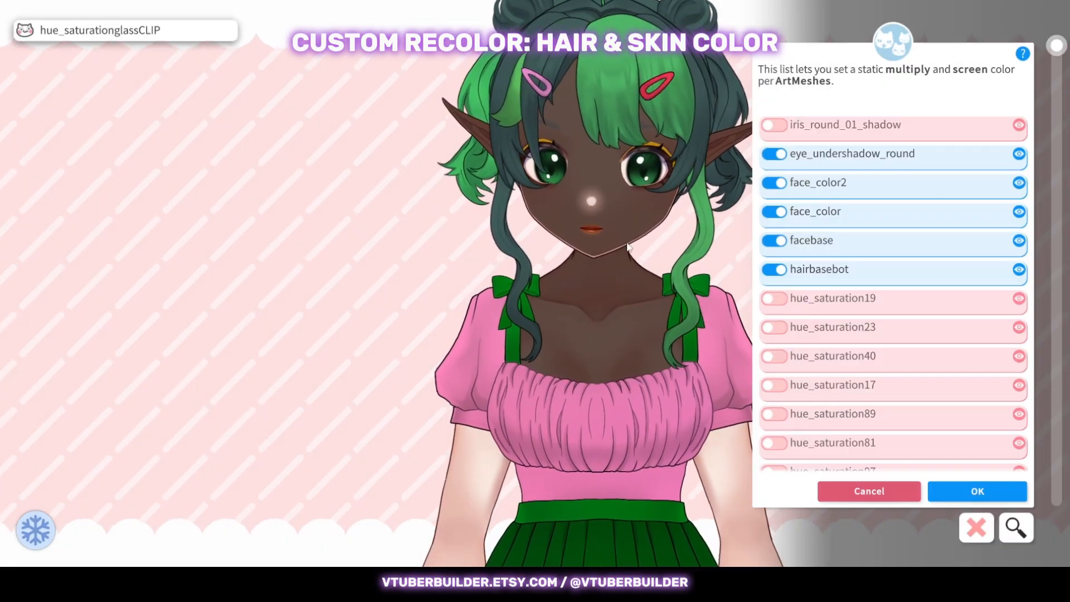
Pick the nosedot ArtMesh, set its multiply color to #61534C and accept the screen color.
left_click(584, 196)
left_click(774, 125)
left_click(1010, 146)
type("#61534C")
left_click(1003, 436)
left_click(1003, 437)
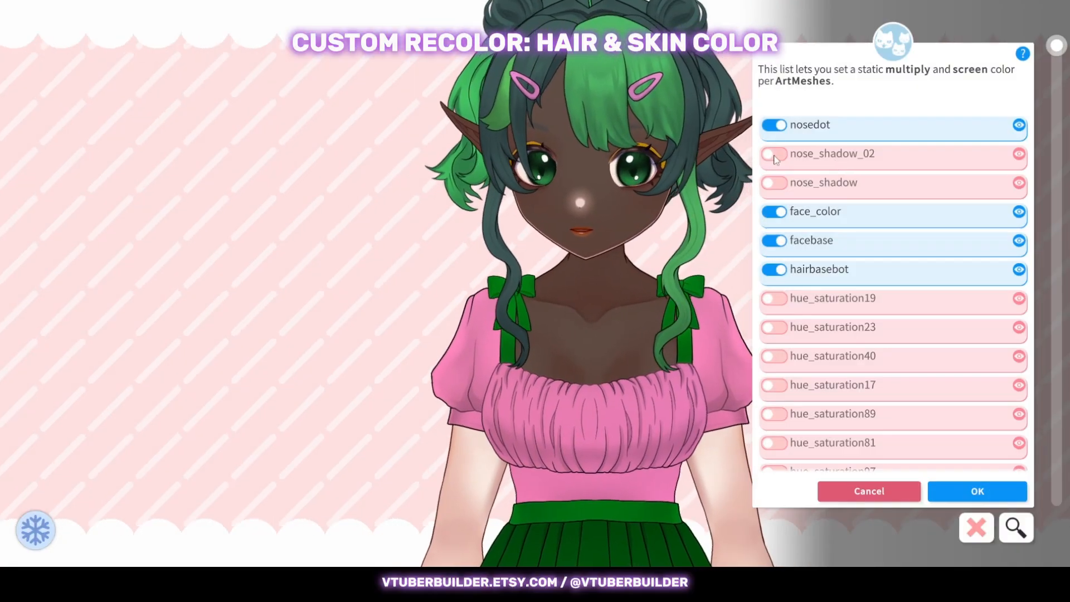
Set the multiply color of nose_shadow_02 to #61534C and accept the screen color.
left_click(774, 153)
left_click(1010, 146)
type("#61534C")
left_click(1003, 436)
left_click(1003, 437)
Lighten the multiply color of nose_shadow_02 to #967B6E and accept the screen color.
left_click(773, 154)
left_click(772, 154)
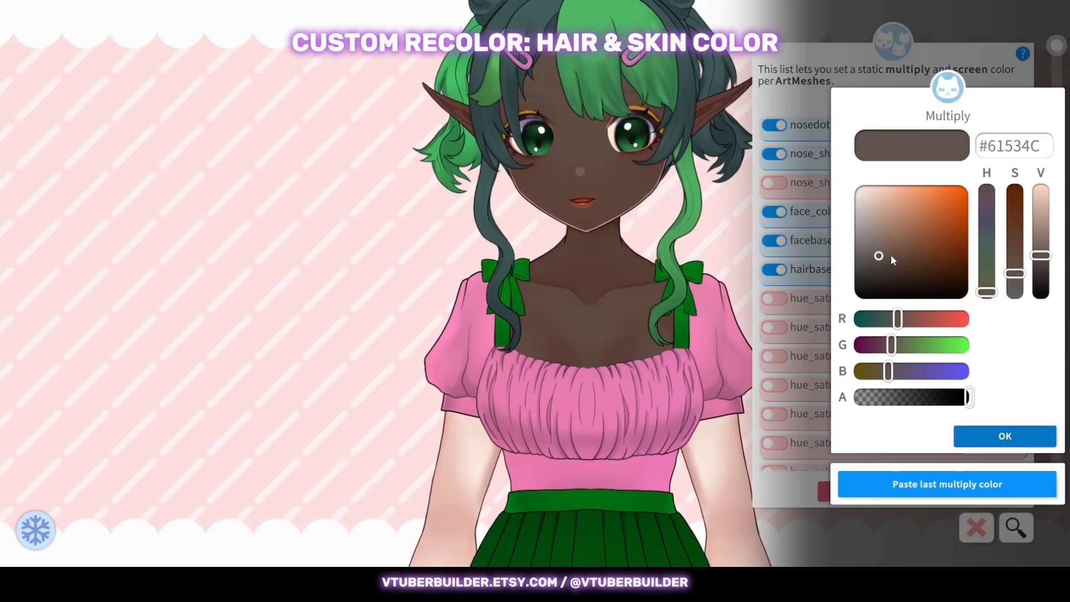
left_click_drag(878, 253, 886, 233)
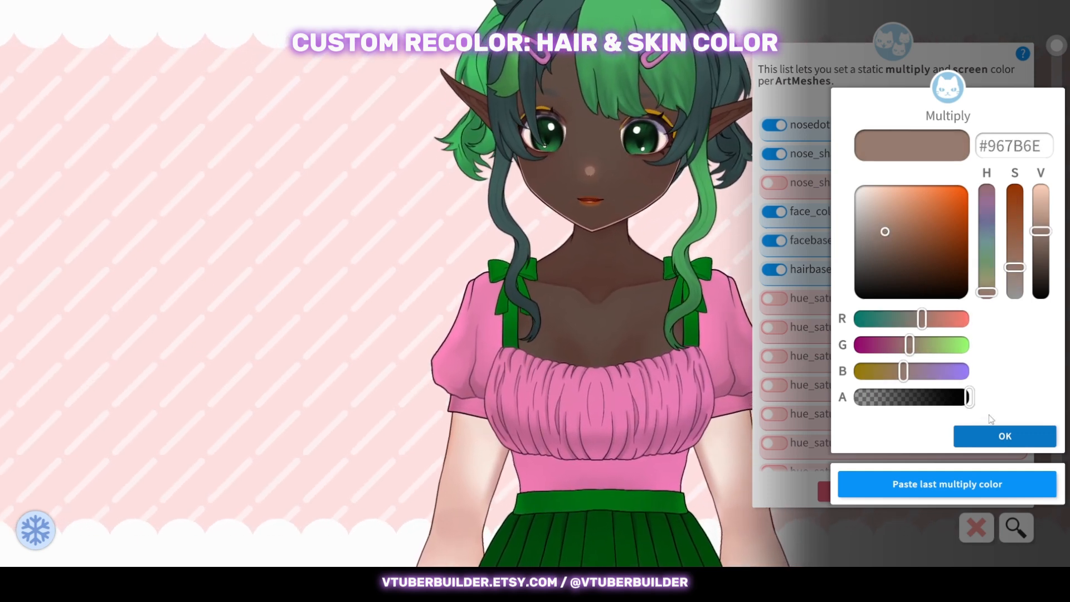
left_click(1004, 436)
left_click(1004, 436)
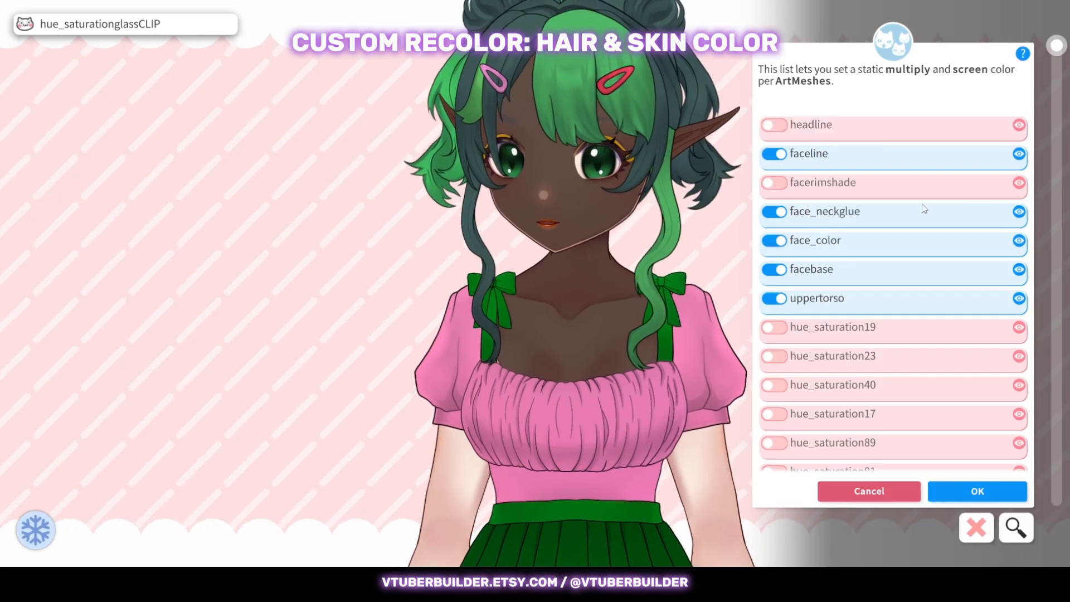
Apply the last used multiply color to the facerimshade ArtMesh and accept the screen color.
left_click(930, 188)
left_click(960, 483)
left_click(1004, 436)
left_click(1004, 435)
Apply the last used multiply color to one arm's uparm2 and armlow2 ArtMeshes.
scroll(585, 264, "down", 4)
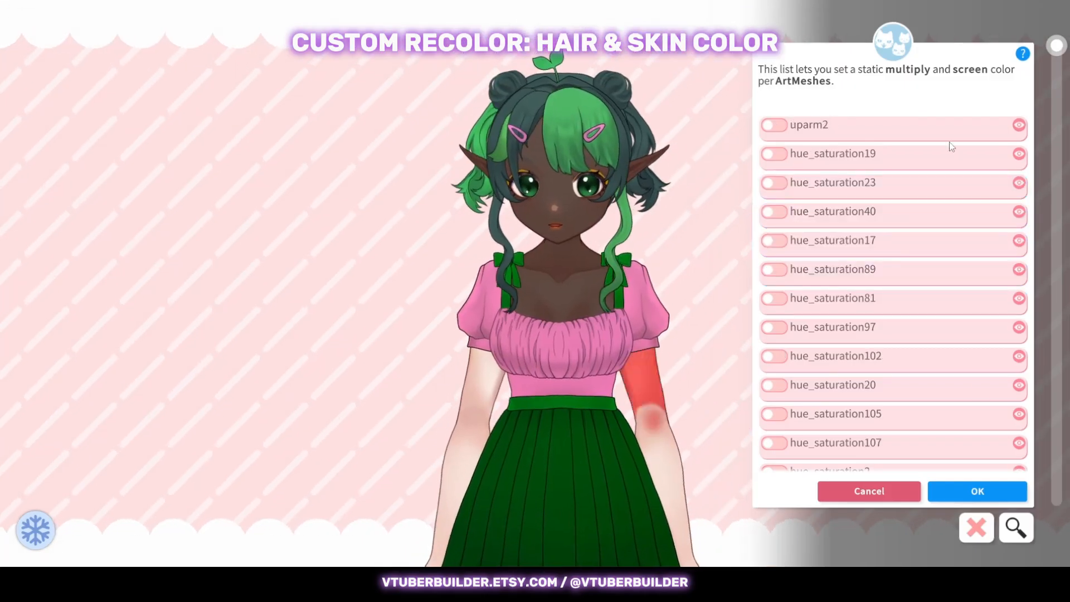
left_click(947, 134)
left_click(960, 483)
left_click(984, 437)
left_click(984, 437)
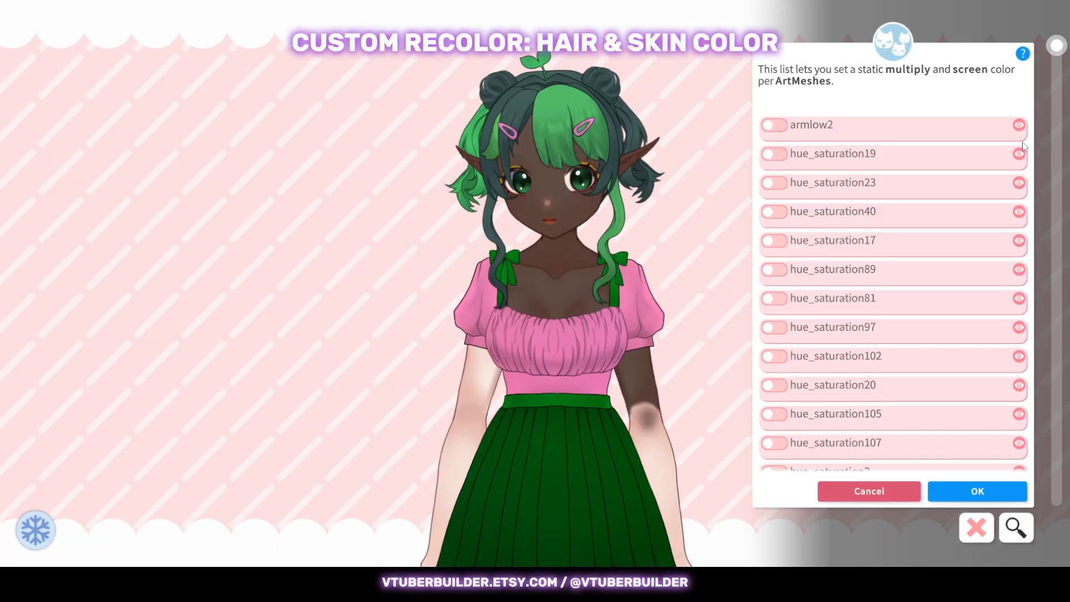
left_click(775, 125)
left_click(1004, 436)
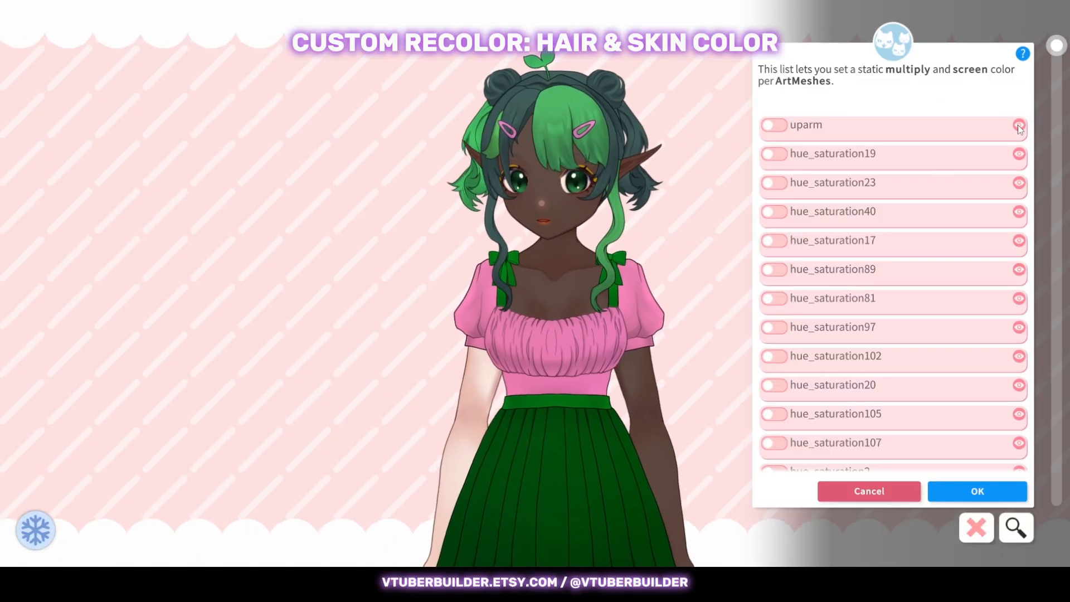
Apply the last used multiply color to the opposite arm's uparm and armlow ArtMeshes.
left_click(774, 125)
left_click(1004, 436)
left_click(1004, 435)
left_click(774, 125)
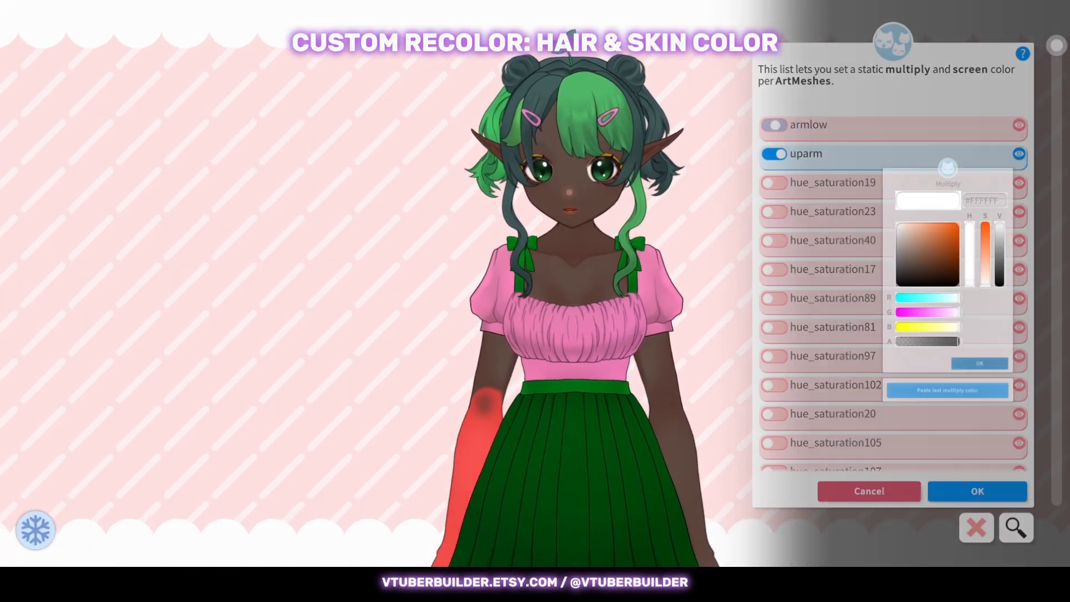
left_click(947, 483)
left_click(1004, 434)
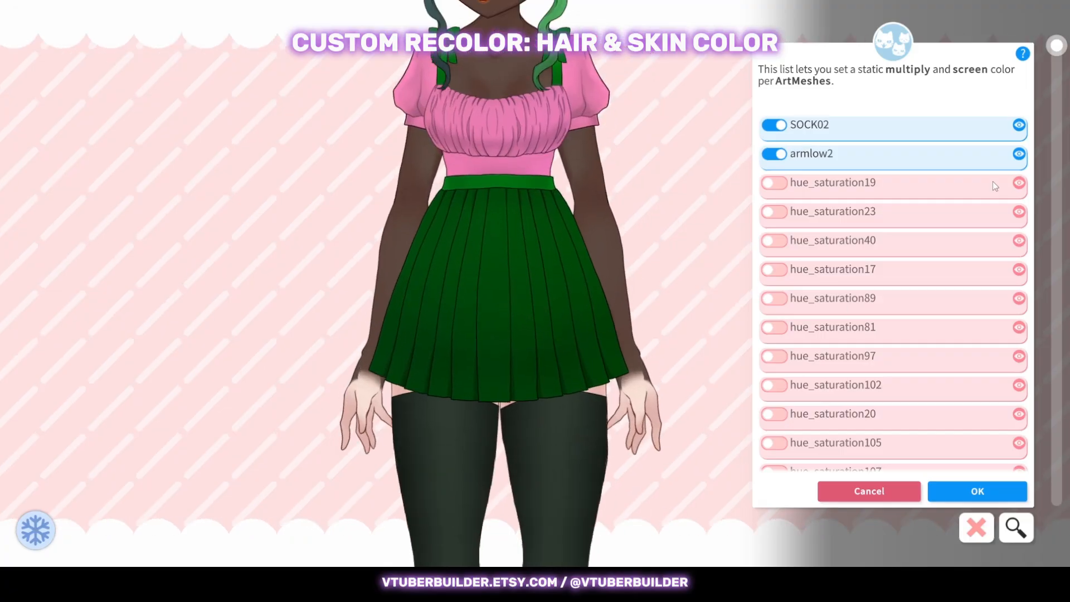
Find the ring finger ArtMesh of the hand beside armlow2 and set its multiply color to #61534C.
scroll(901, 267, "down", 12)
left_click(1020, 382)
left_click(1019, 147)
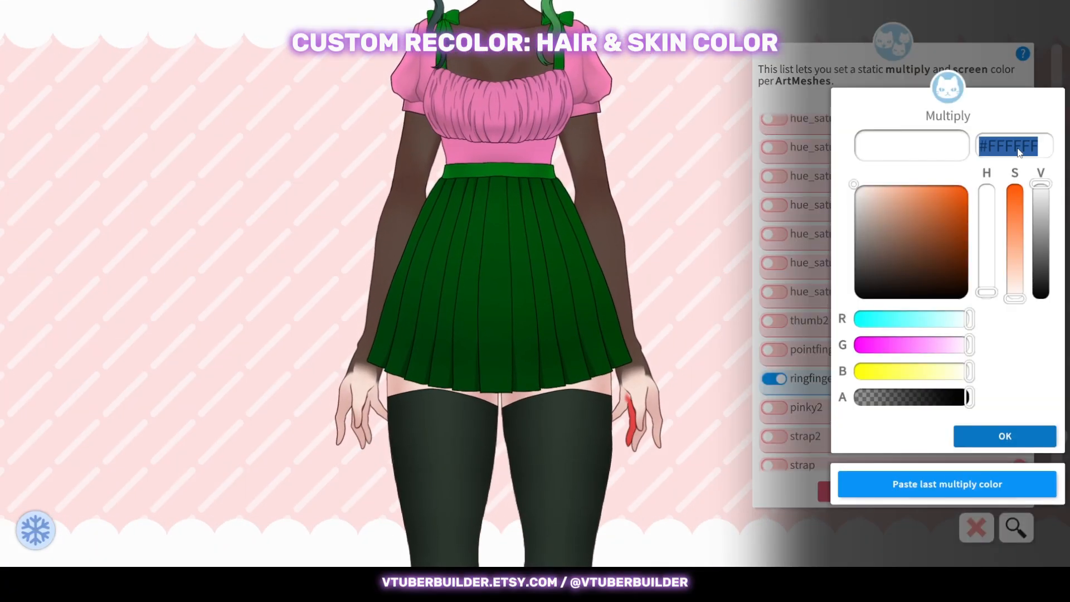
key("ctrl+v")
left_click(998, 437)
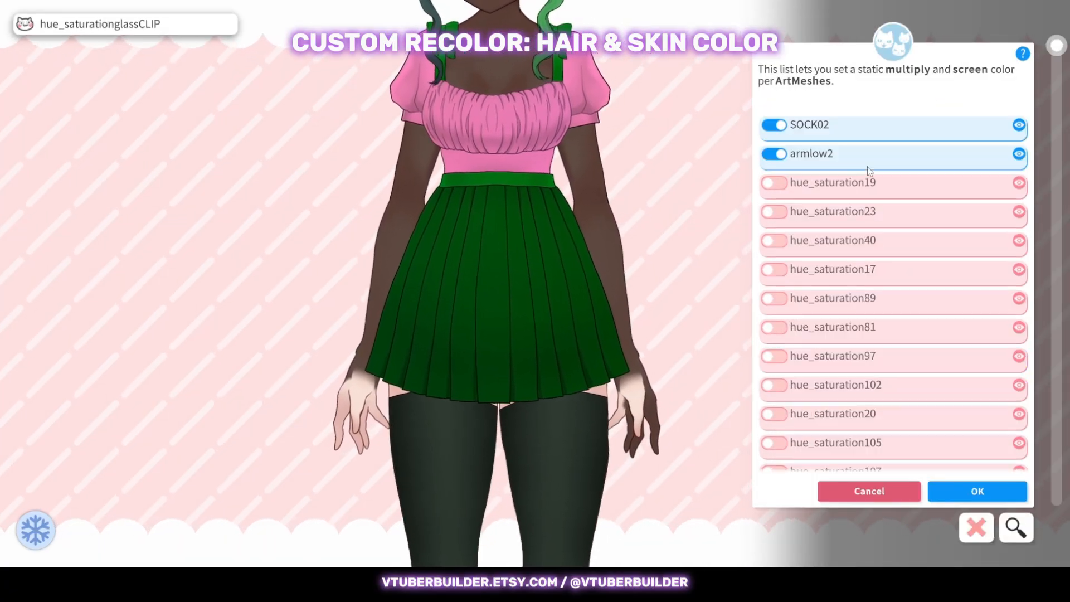
Set the multiply color of the thumb2 and pinky2 ArtMeshes to #61534C.
scroll(921, 159, "down", 15)
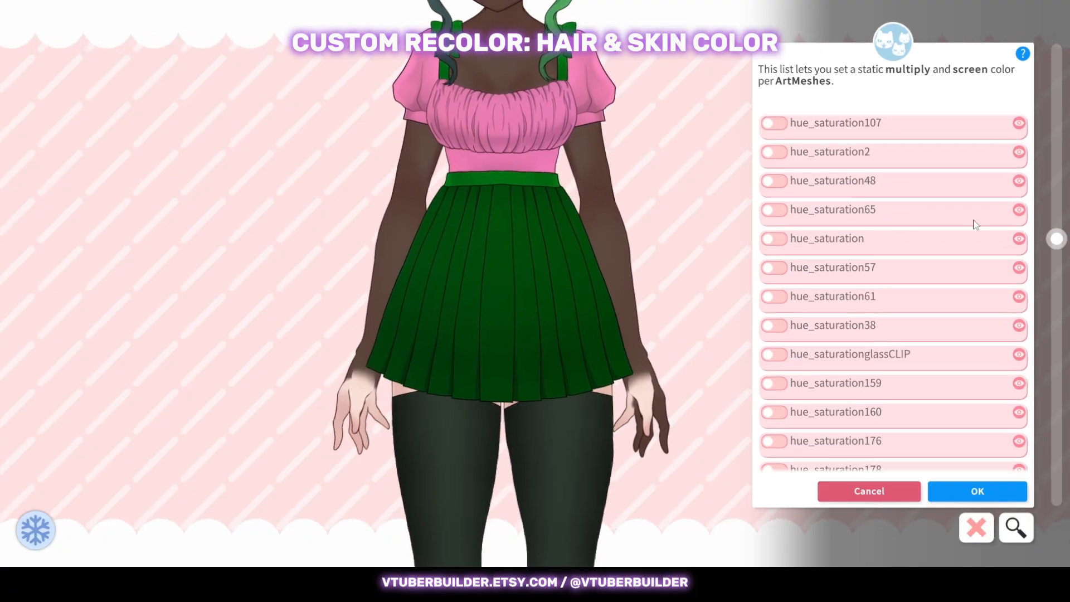
scroll(913, 272, "down", 8)
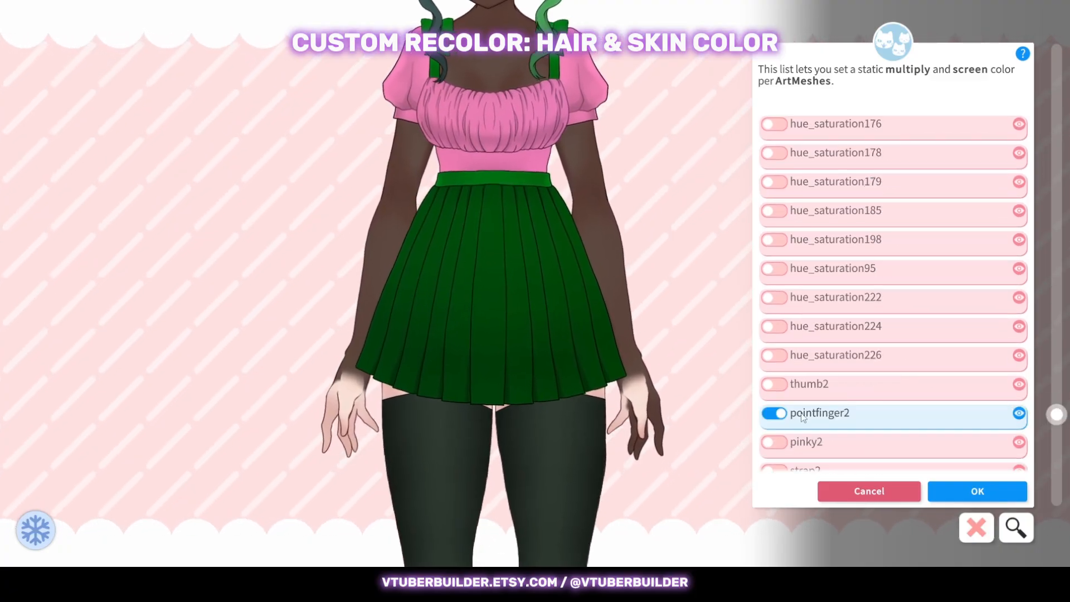
left_click(782, 384)
left_click(1012, 146)
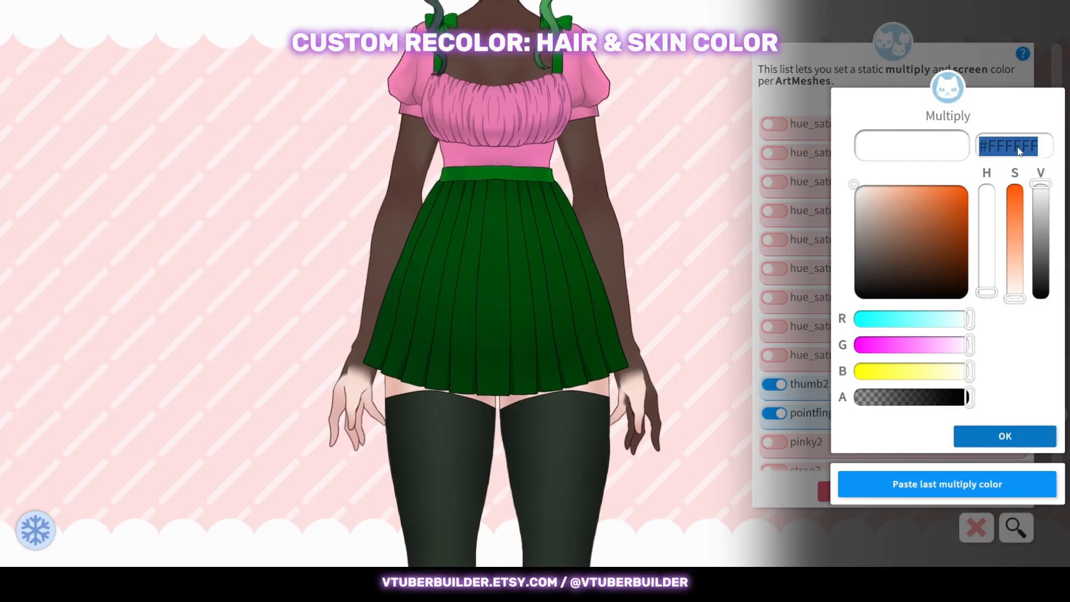
type("#61534C")
key("Return")
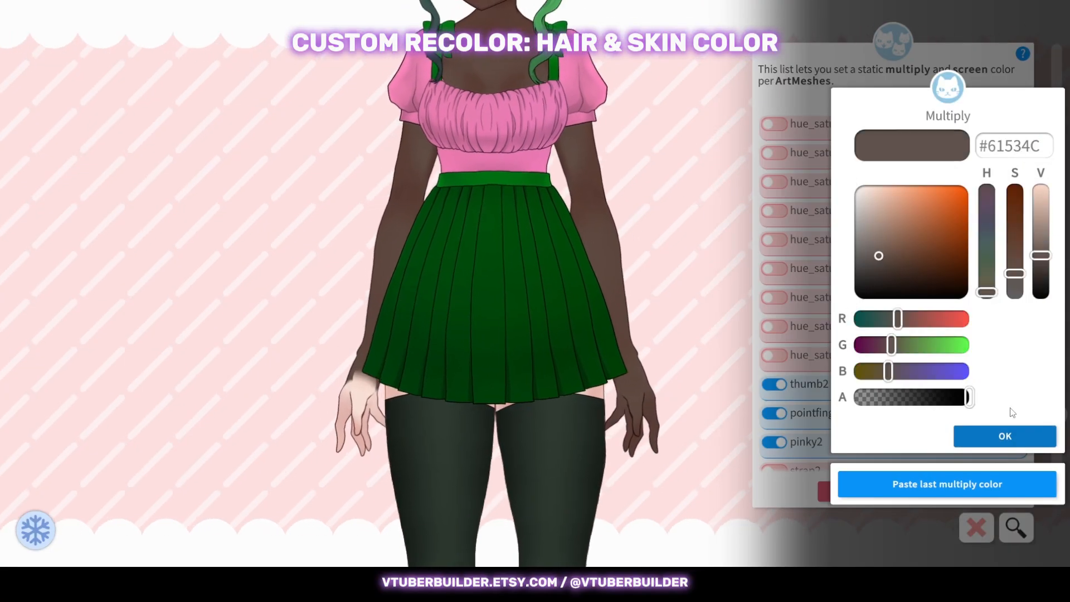
left_click(1005, 436)
Set the multiply color of the opposite hand's thumb and pointfinger ArtMeshes to #61534C.
left_click(774, 154)
key("Return")
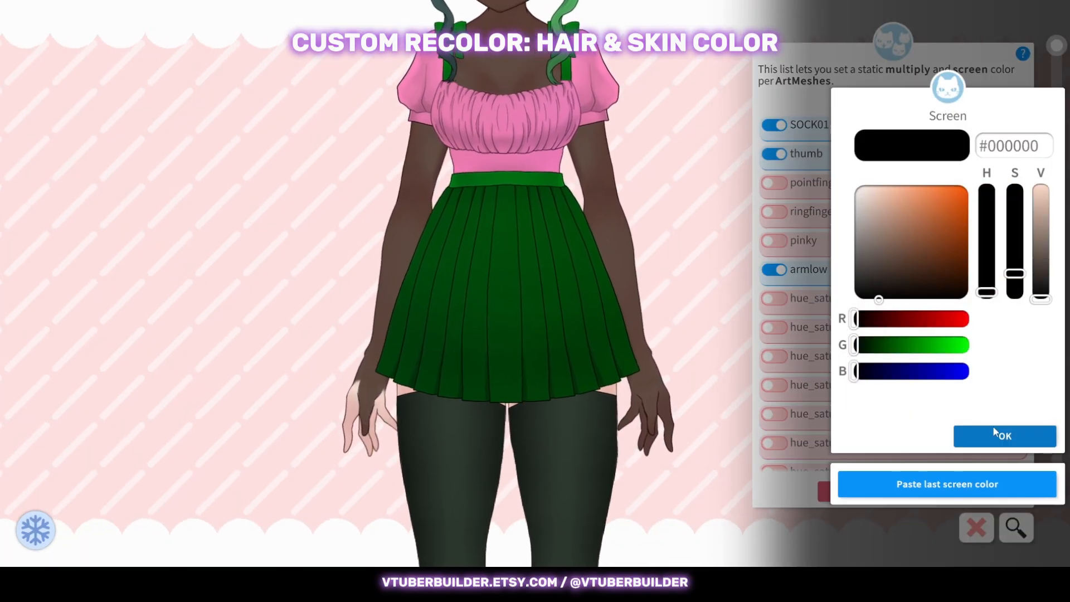
left_click(774, 178)
left_click(774, 181)
left_click(1017, 147)
type("#61534C")
left_click(1024, 435)
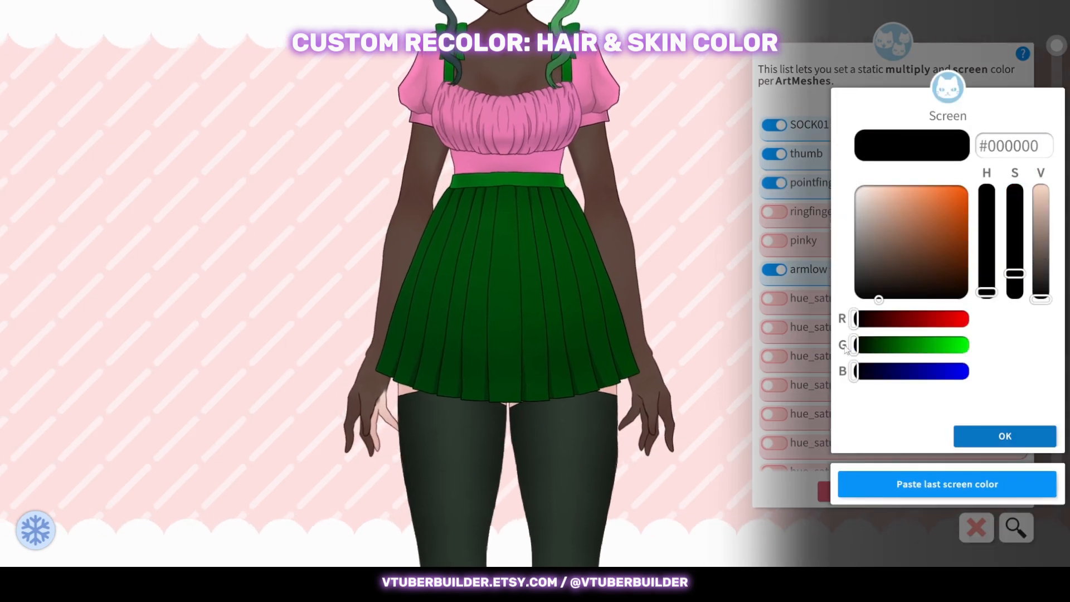
Set the multiply color of the same hand's ringfinger and pinky ArtMeshes to #61534C.
left_click(775, 211)
left_click(774, 211)
left_click(1035, 154)
type("#61534C")
left_click(1005, 436)
left_click(774, 241)
left_click(1035, 146)
type("#61534C")
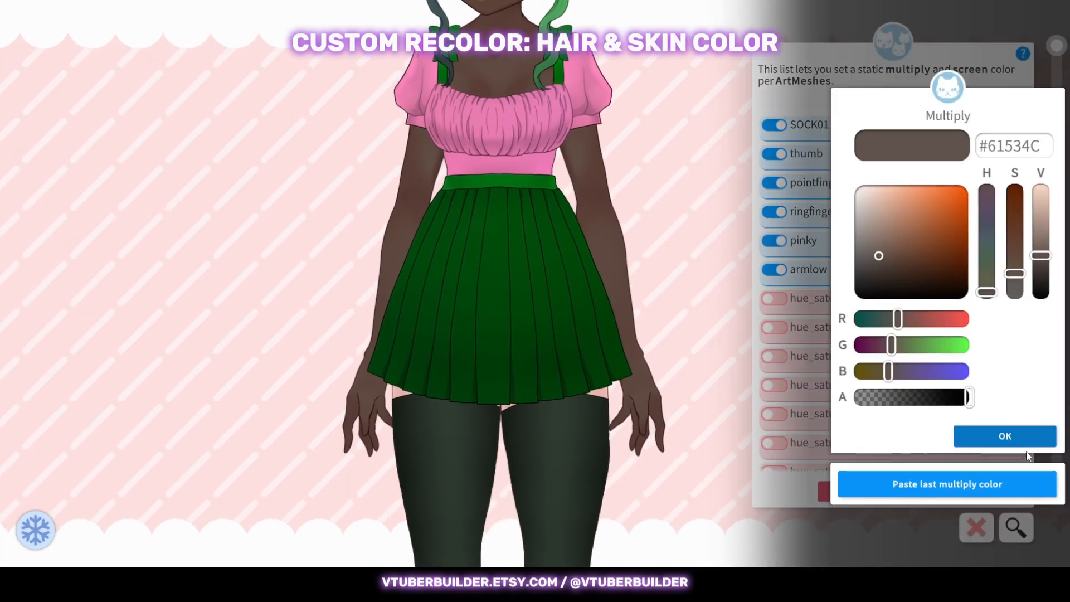
left_click(1005, 435)
Set the multiply color of the thigh2 and thigh ArtMeshes to #61534C.
scroll(993, 226, "down", 15)
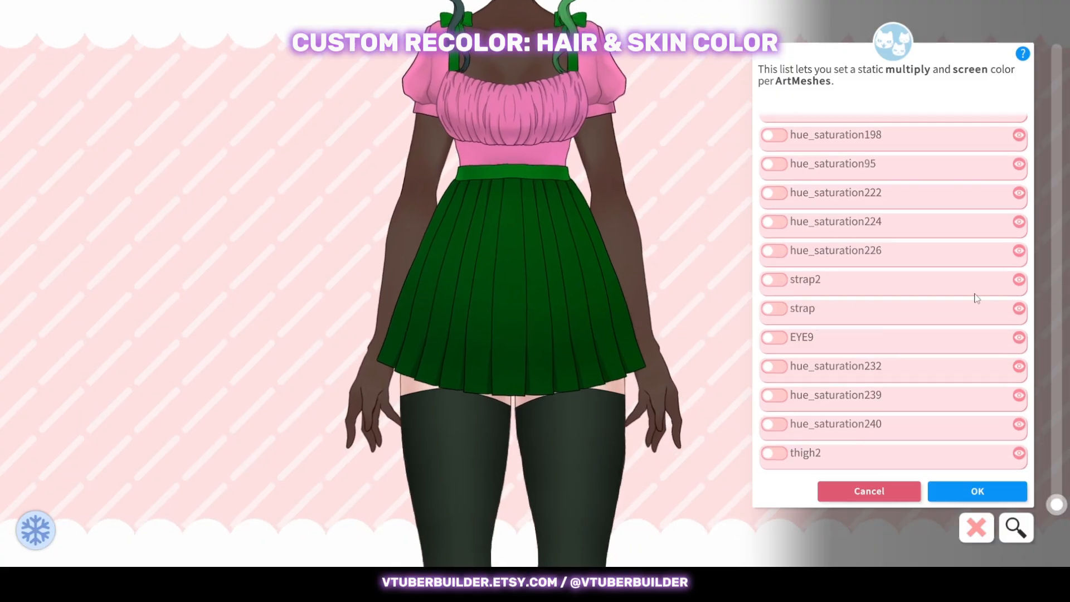
left_click(775, 453)
left_click(1036, 146)
type("#61534C")
left_click(1031, 437)
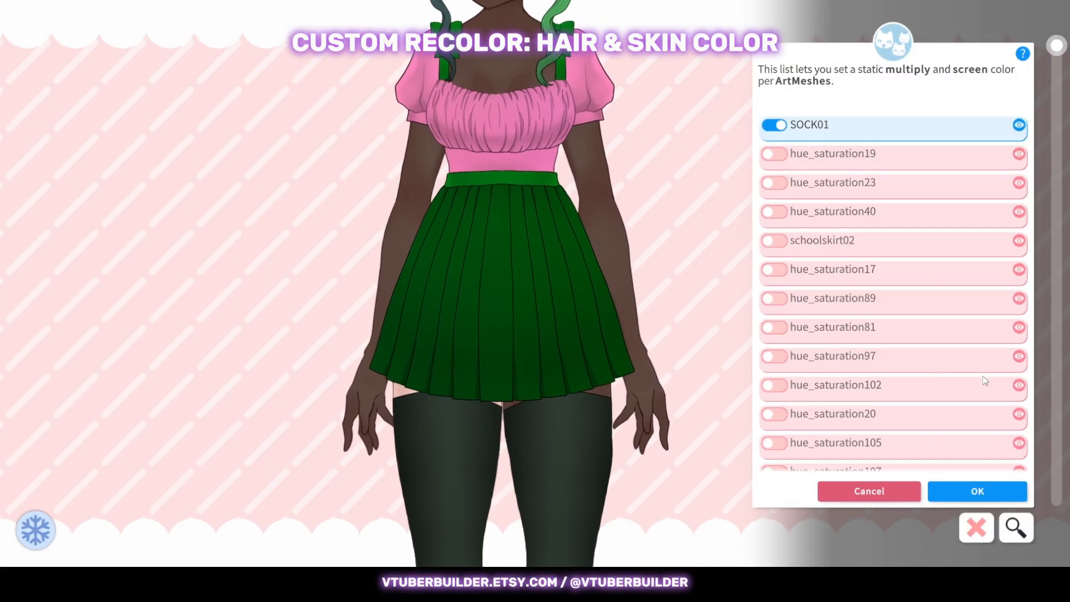
scroll(982, 376, "down", 15)
left_click(774, 453)
left_click(1036, 146)
type("#61534C")
left_click(1005, 436)
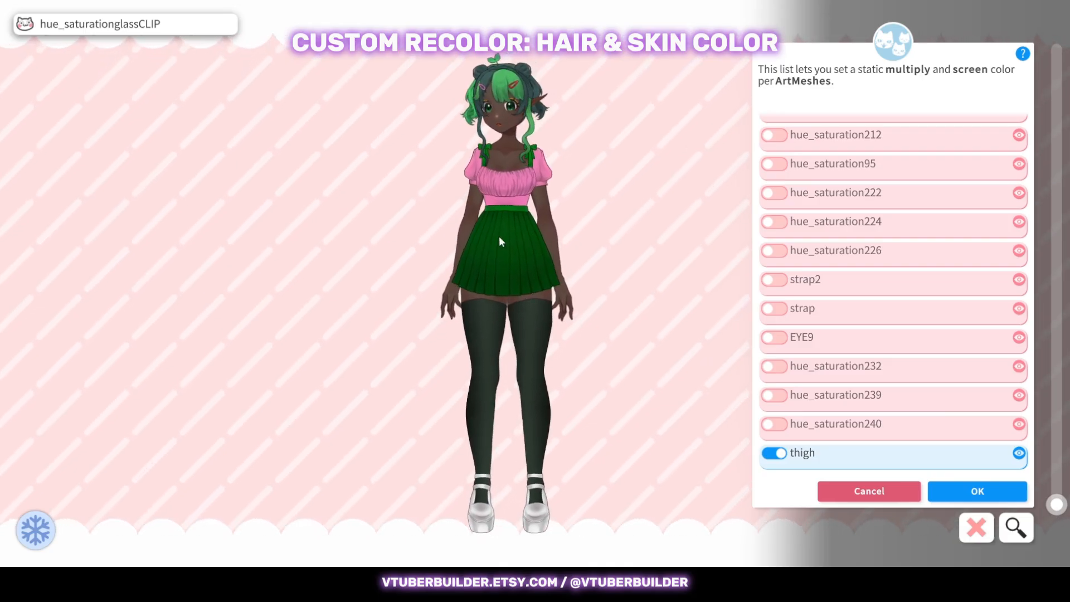
Inspect the recolored model up close and accept the ArtMesh color changes.
scroll(611, 148, "up", 4)
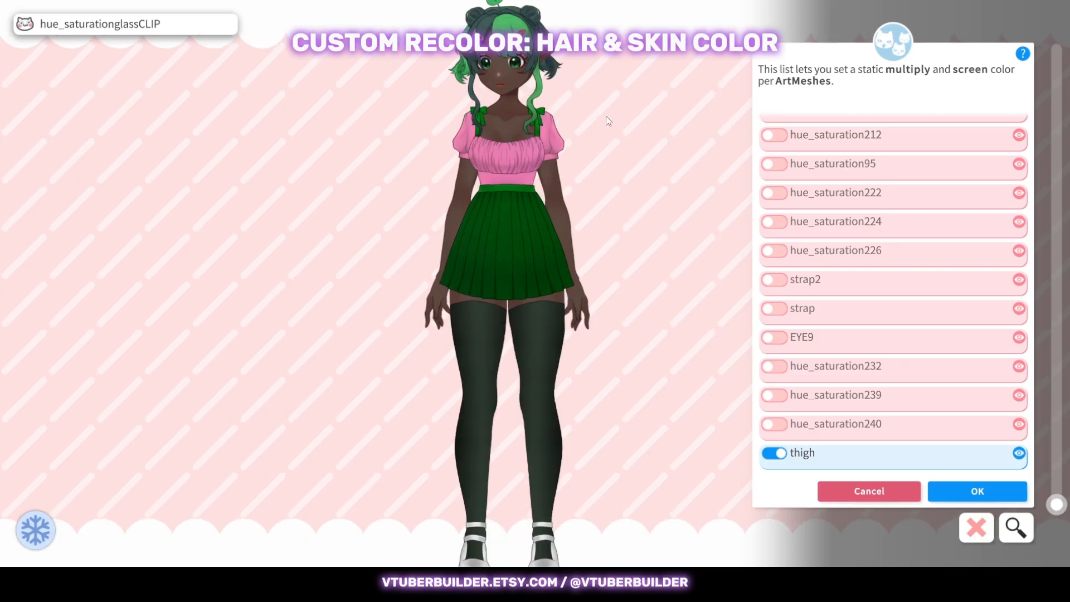
left_click_drag(606, 78, 616, 178)
scroll(616, 126, "up", 5)
left_click_drag(617, 118, 621, 285)
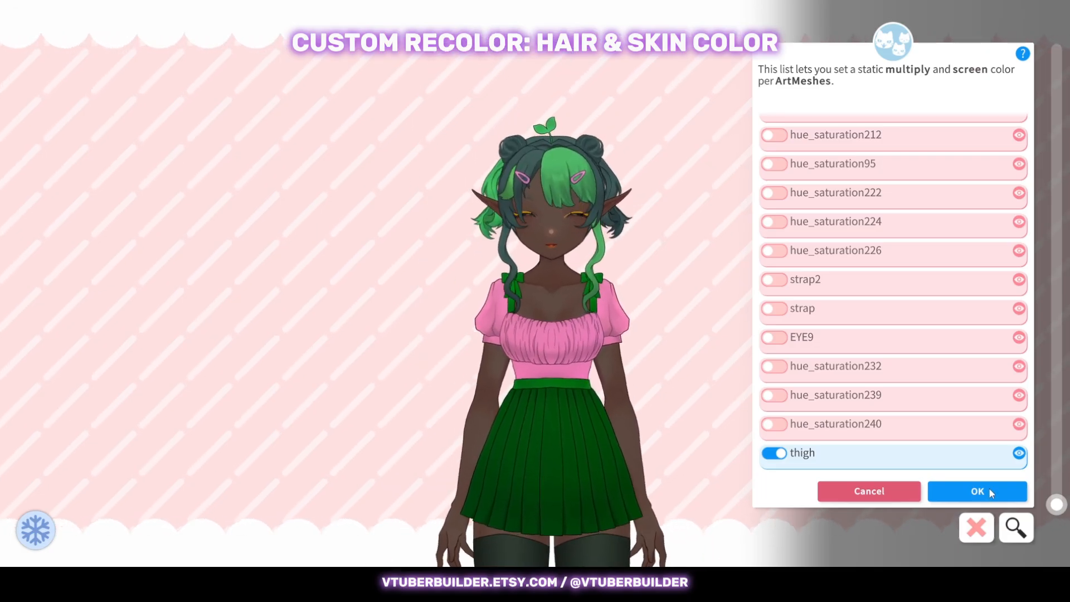
left_click(977, 491)
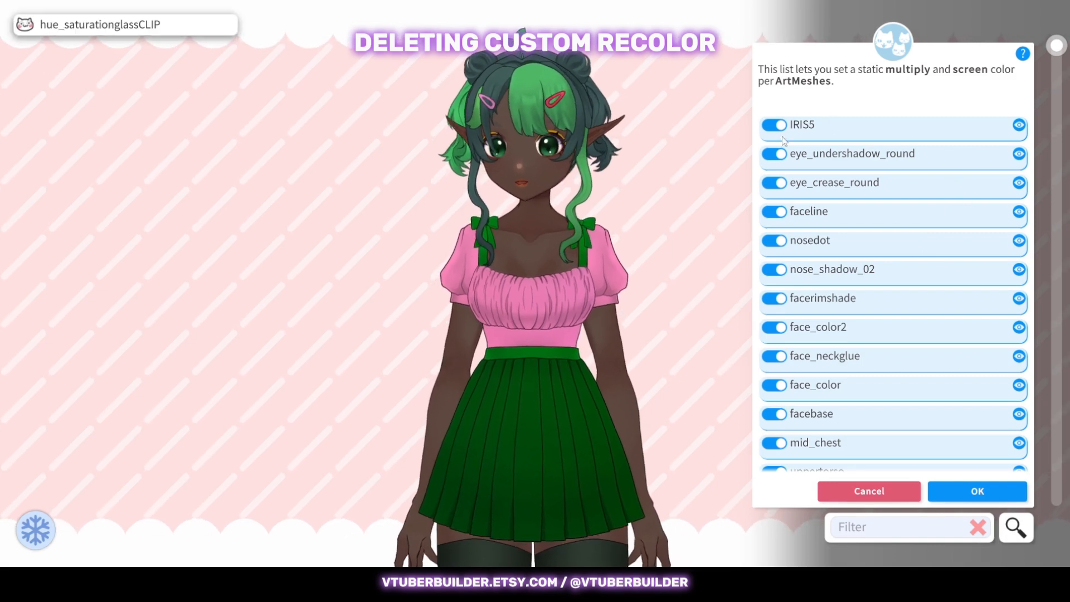
Turn off the custom colors of the IRIS5, eye shadow, eye crease, faceline, nose and face color ArtMeshes through facebase.
left_click(778, 128)
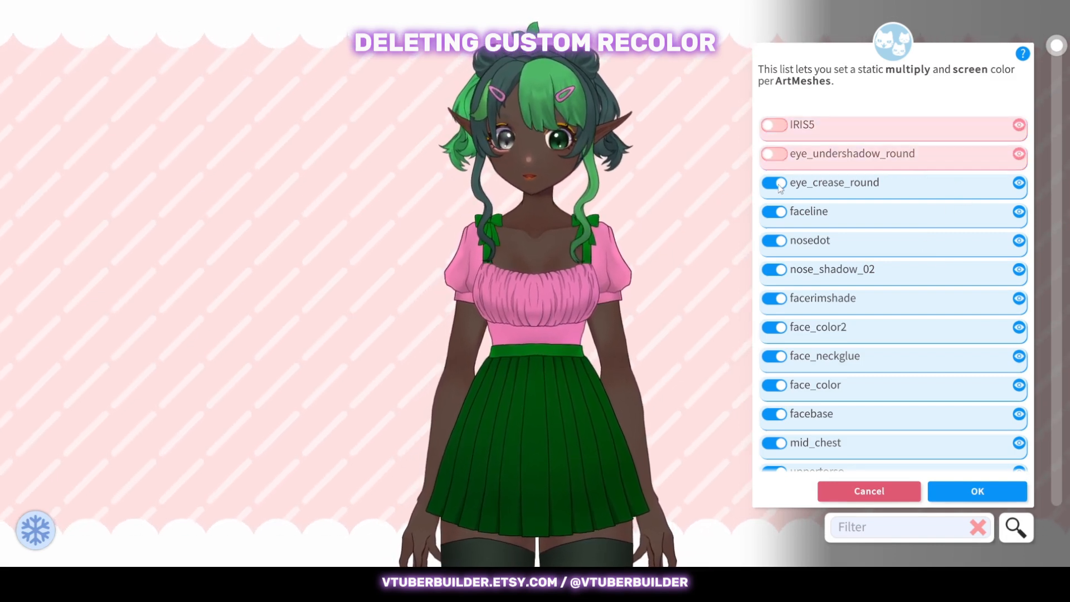
left_click(782, 212)
left_click(779, 241)
left_click(778, 269)
left_click(778, 298)
left_click(777, 328)
left_click(777, 357)
left_click(777, 385)
left_click(776, 415)
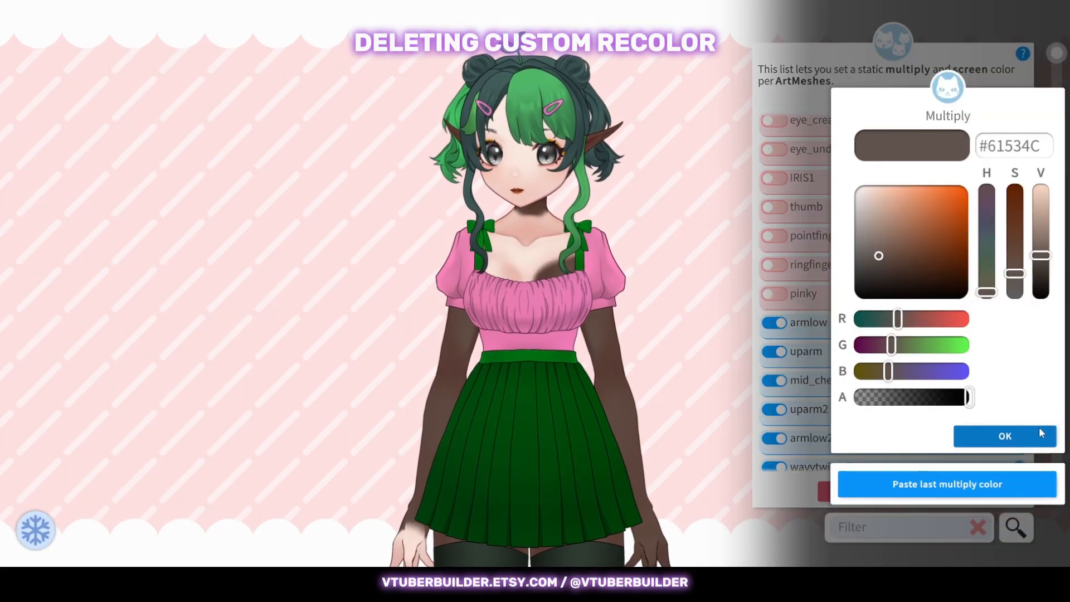
Turn off the custom colors of the armlow, uparm, mid_chest, uparm2 and armlow2 ArtMeshes and the first hair ArtMeshes below them.
left_click(1040, 432)
left_click(775, 323)
left_click(776, 352)
scroll(805, 337, "down", 3)
left_click(776, 338)
scroll(805, 336, "down", 3)
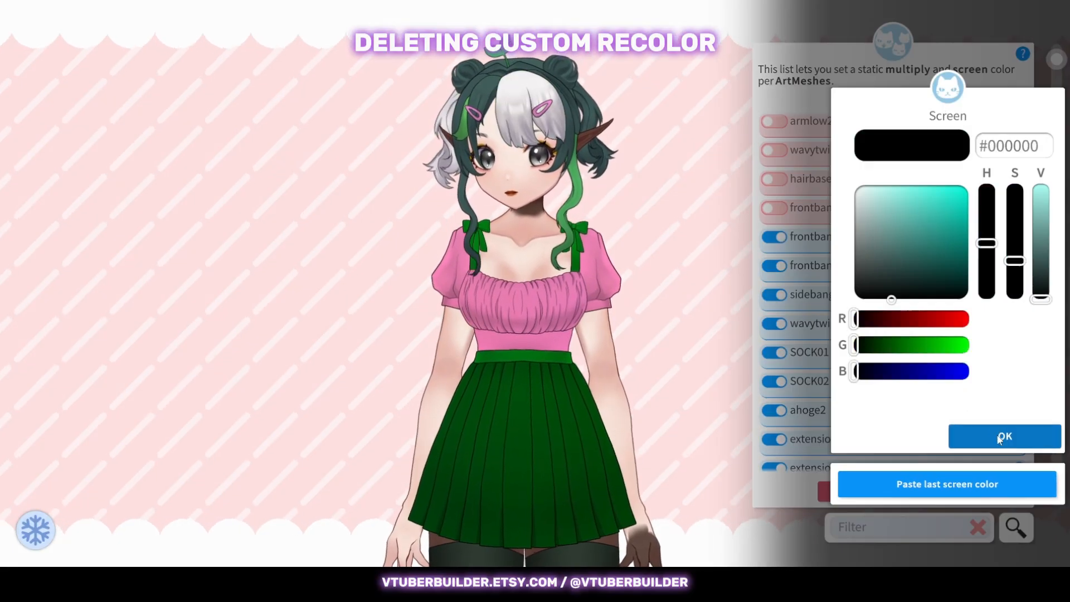
Turn off the custom colors of the remaining bang, twintail, sock, ahoge, extension, elf ear, bun, finger and thigh ArtMeshes.
left_click(1003, 437)
left_click(776, 323)
scroll(820, 268, "down", 3)
left_click(774, 194)
left_click(775, 223)
left_click(775, 251)
left_click(775, 280)
left_click(775, 310)
left_click(774, 338)
scroll(803, 334, "down", 3)
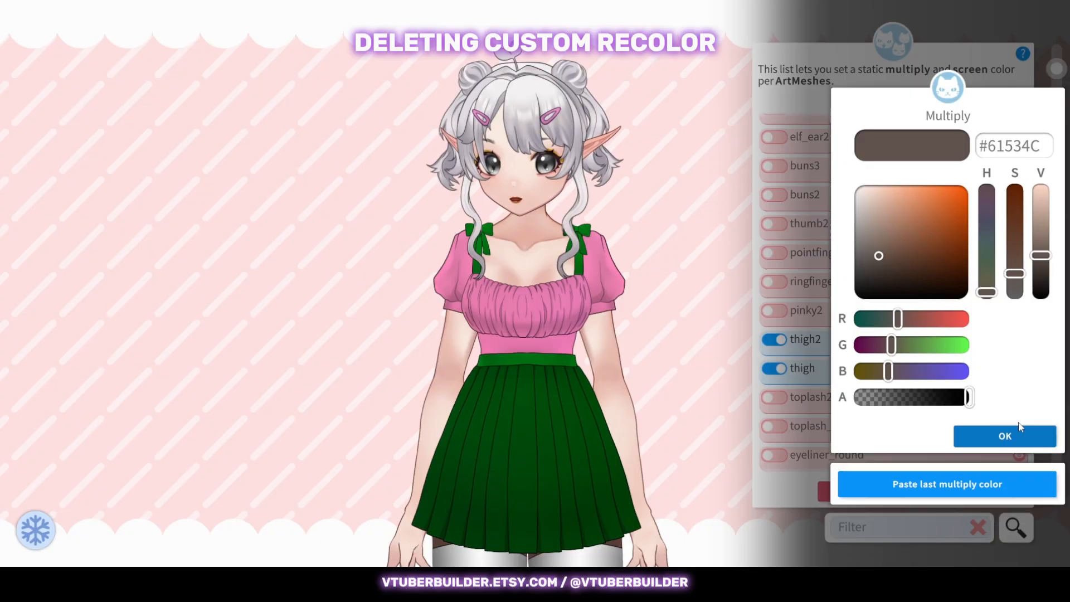
left_click(1005, 436)
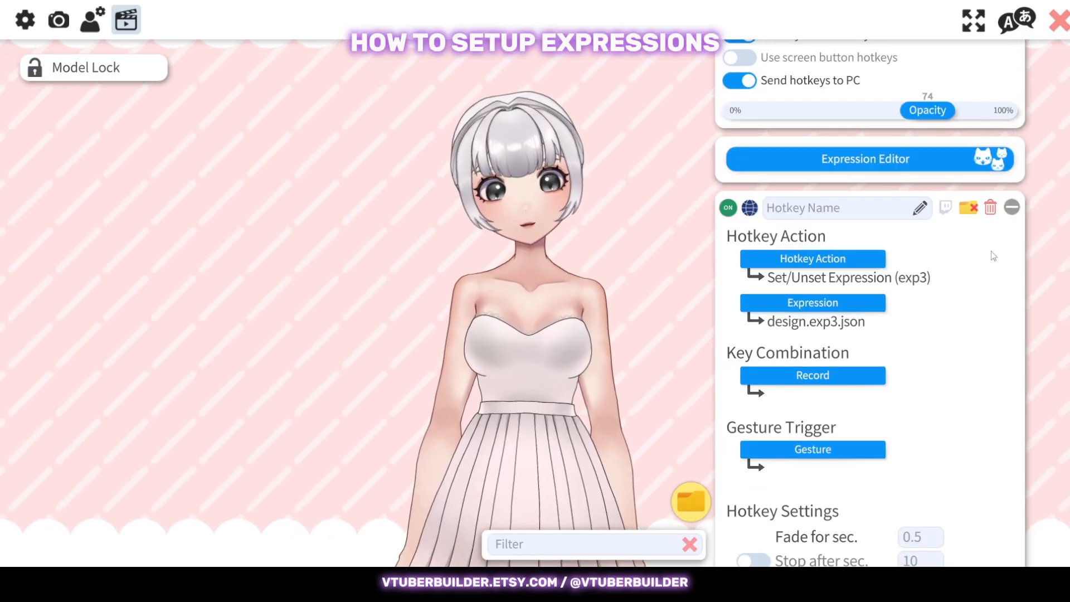
Create new hotkeys for all unused expressions through the Expression Editor.
scroll(884, 316, "down", 5)
scroll(947, 312, "up", 5)
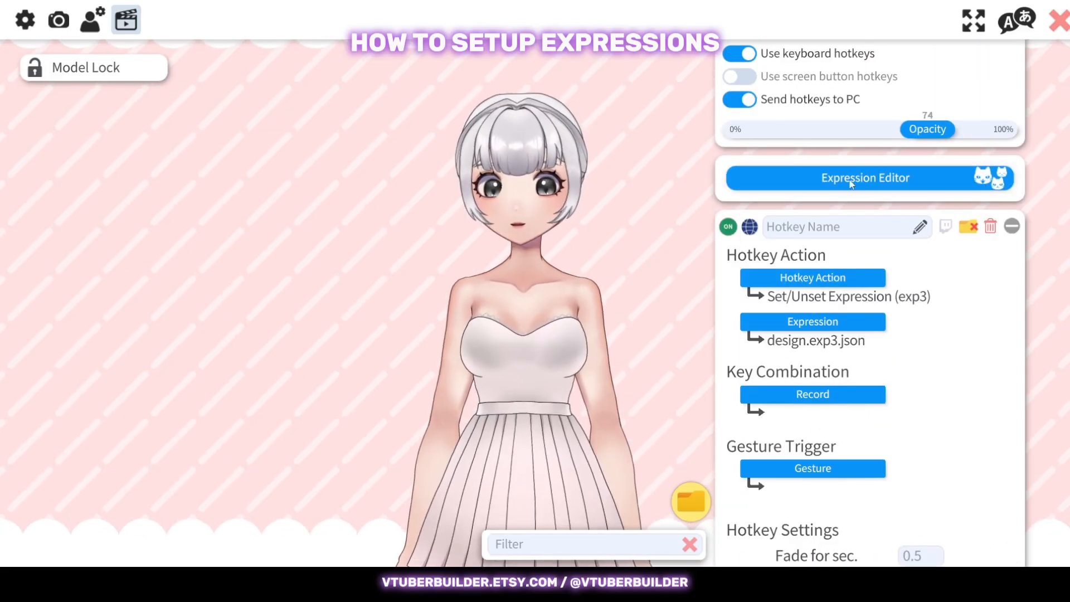
left_click(839, 182)
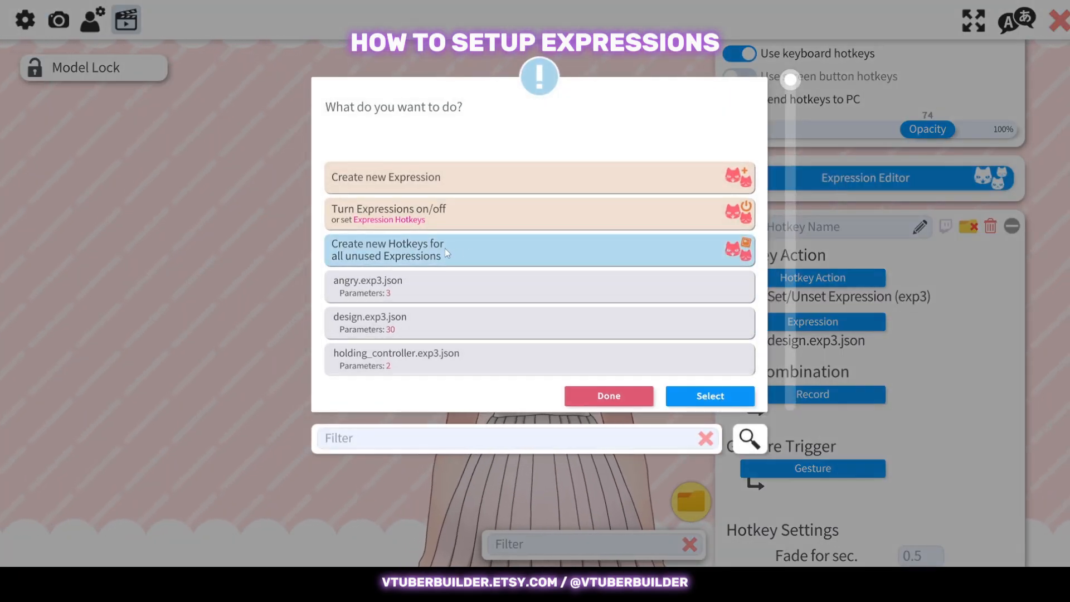
left_click(711, 394)
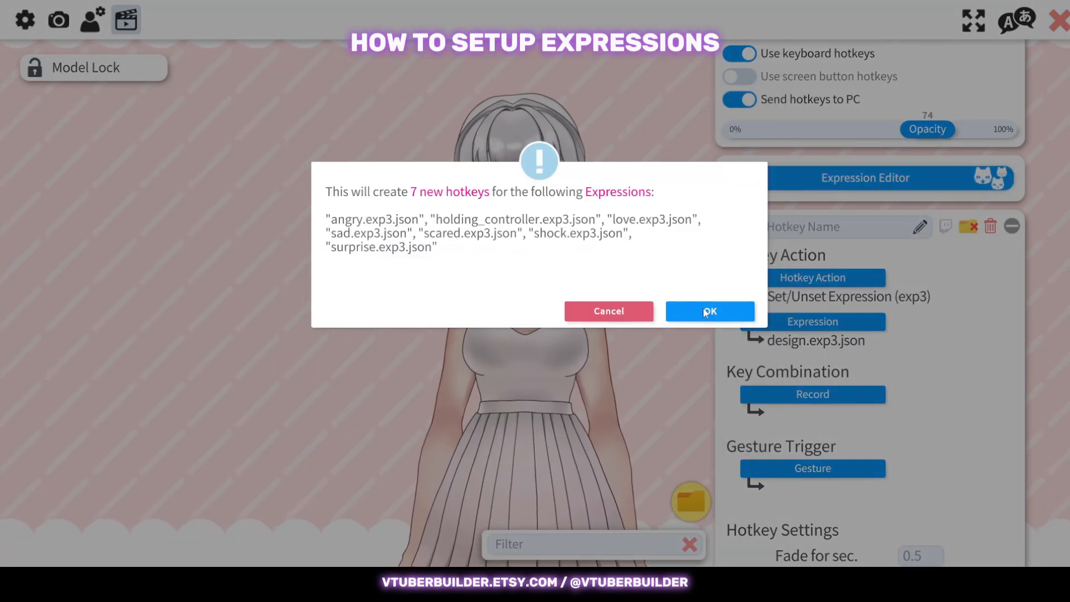
left_click(706, 313)
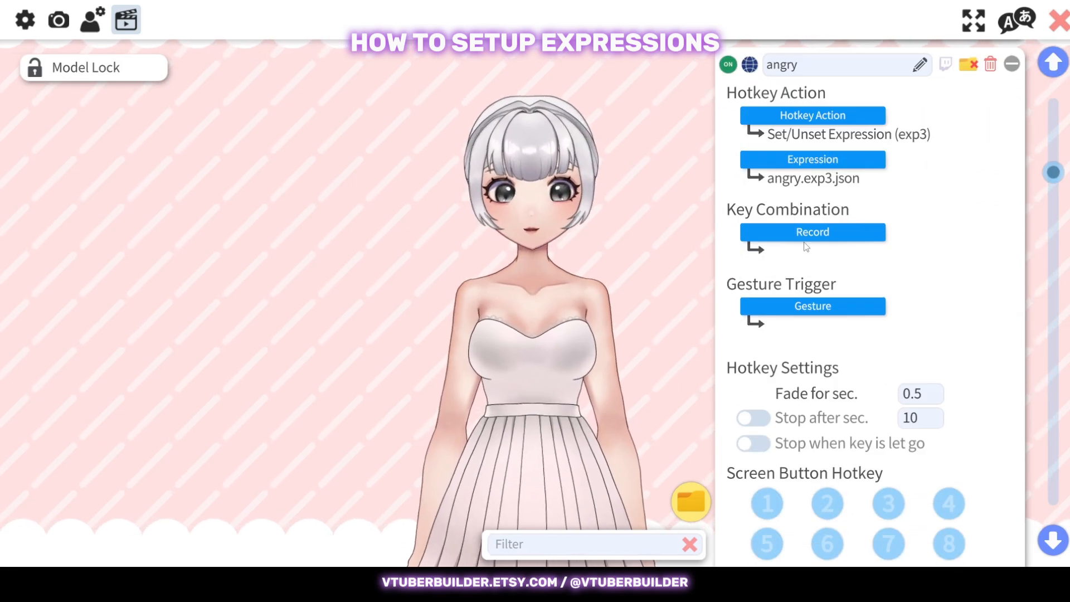
Find the angry expression's hotkey and start recording its key combination.
scroll(805, 246, "down", 8)
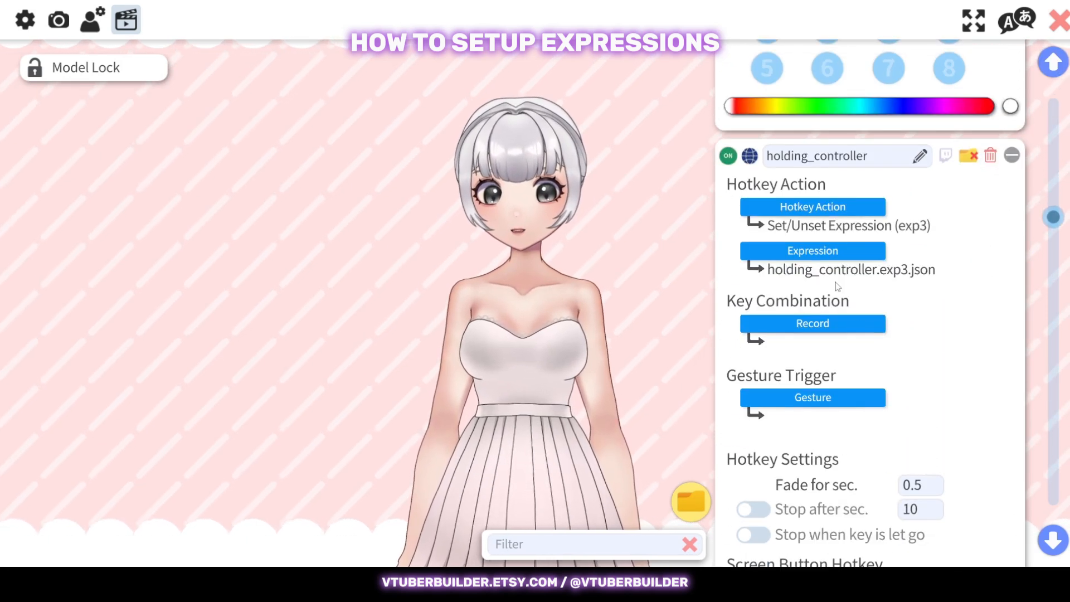
scroll(883, 170, "up", 8)
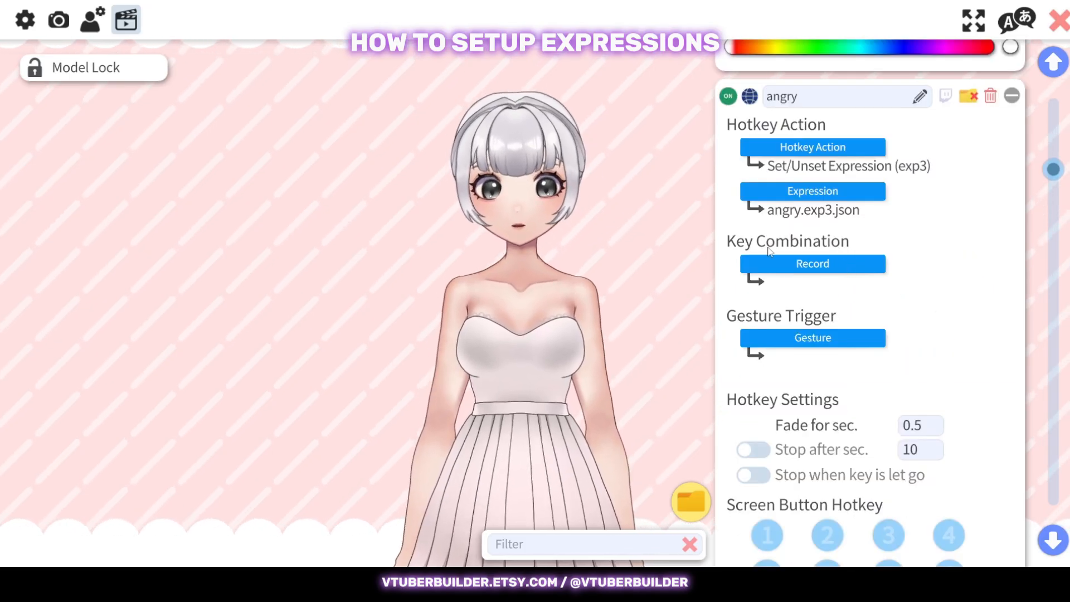
left_click(848, 265)
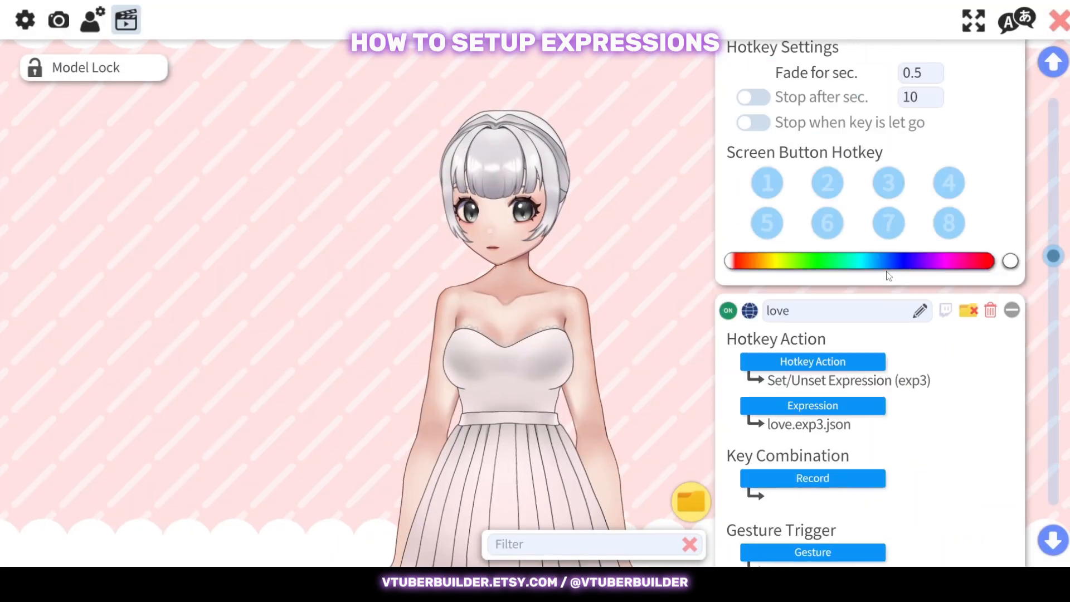
Record L as the key for the scared expression hotkey and F for the shock expression hotkey.
scroll(859, 234, "down", 5)
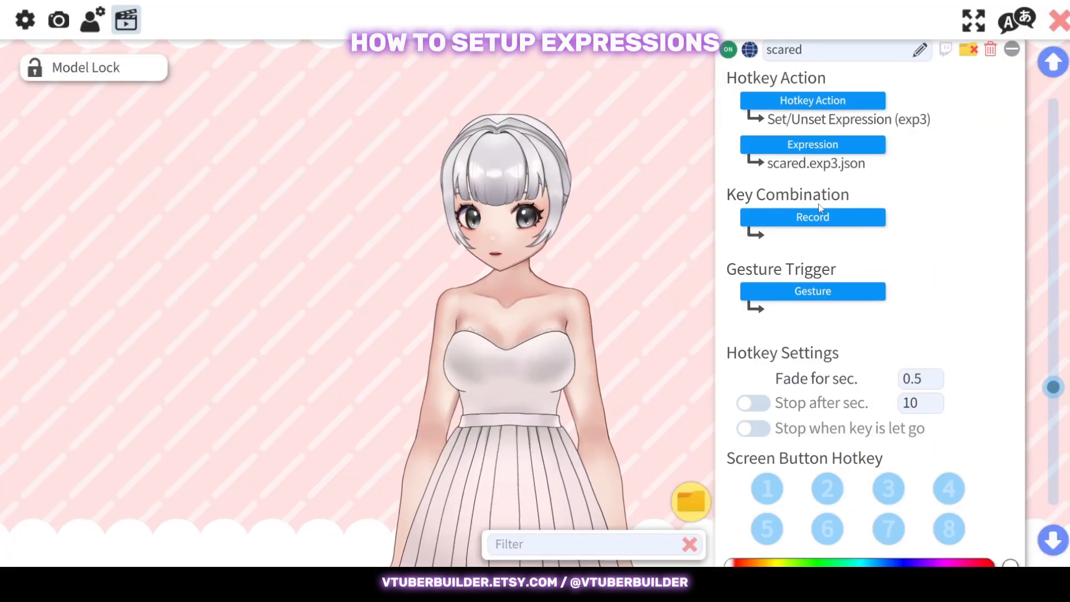
left_click(817, 216)
key("l")
left_click(597, 428)
scroll(817, 312, "down", 5)
left_click(812, 403)
key("f")
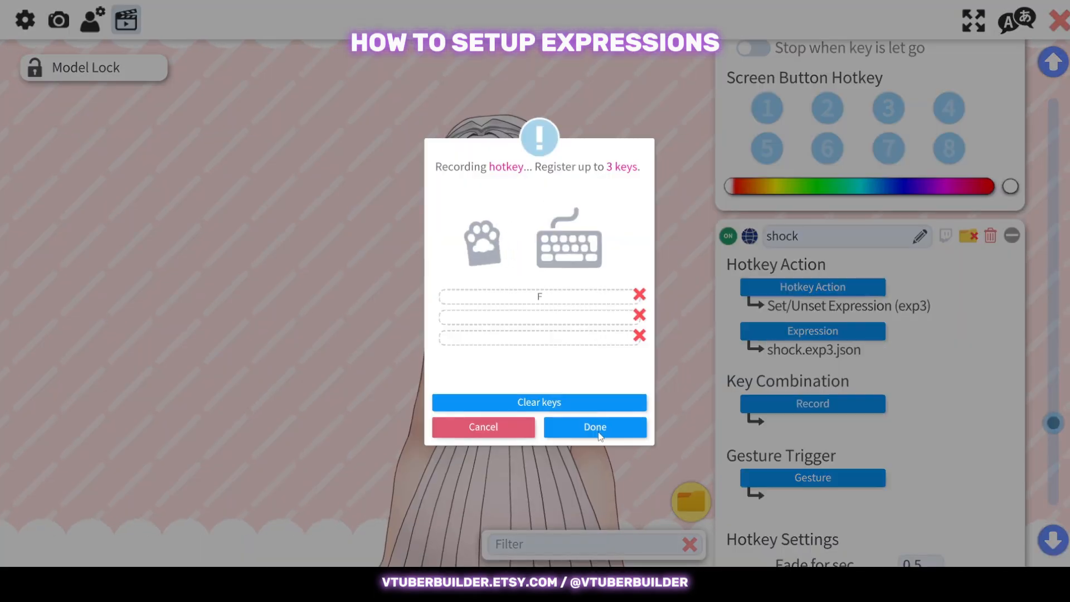
left_click(595, 427)
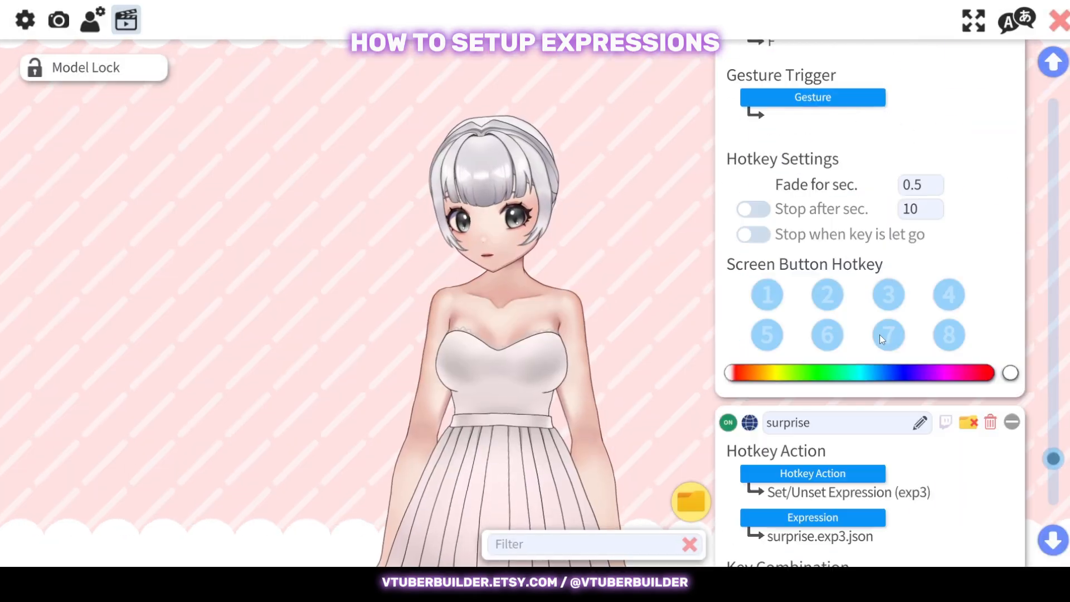
Record D as the key for the surprise expression hotkey.
left_click(812, 357)
left_click(800, 428)
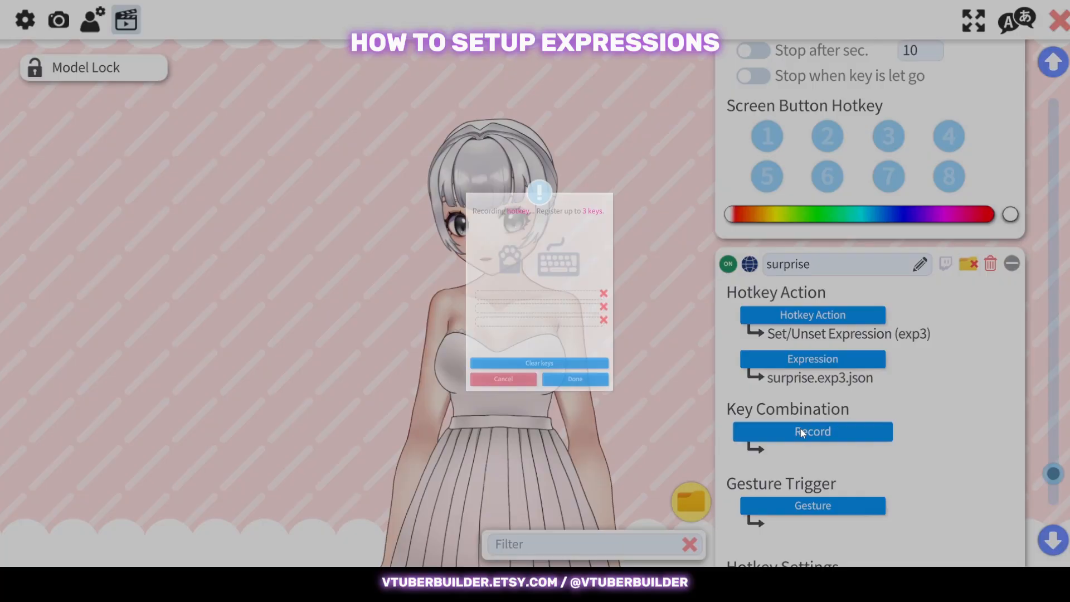
key("d")
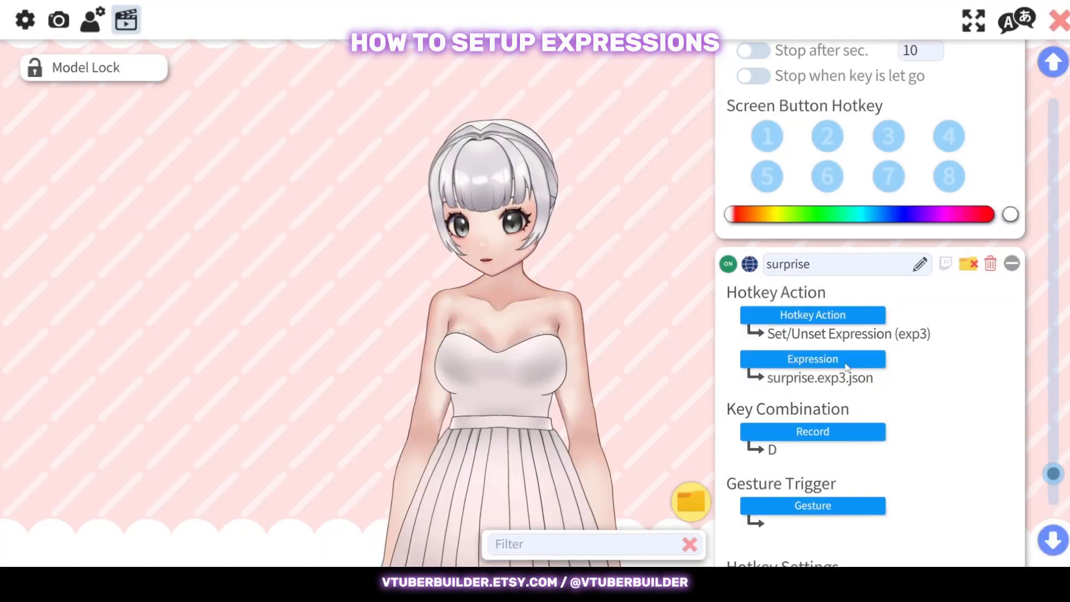
Test the expression hotkeys 1 to 5 on the model by toggling the expressions on and off.
scroll(846, 368, "up", 3)
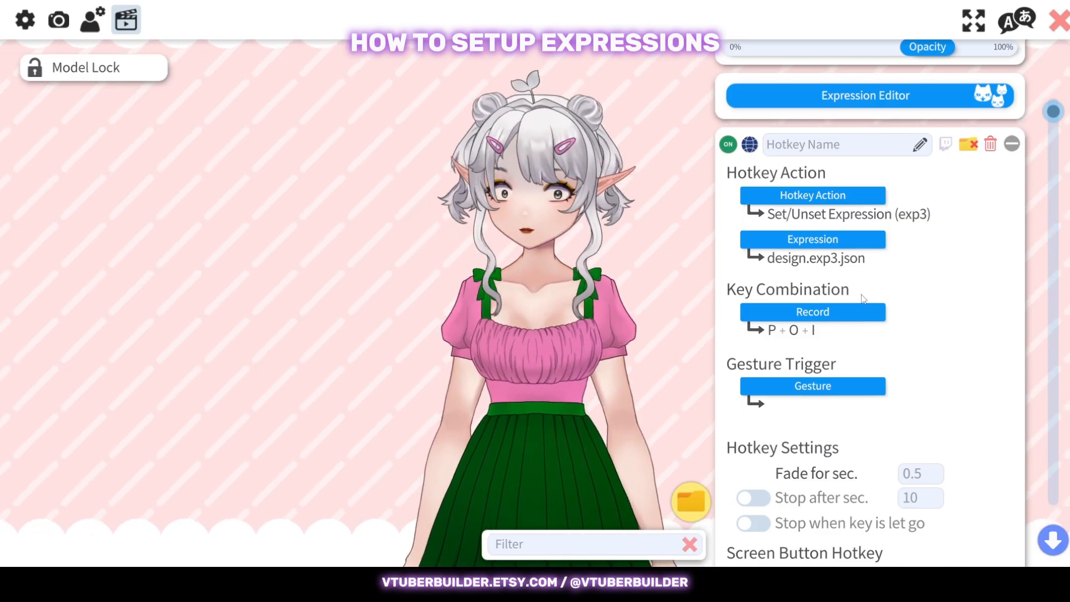
key("1")
key("2")
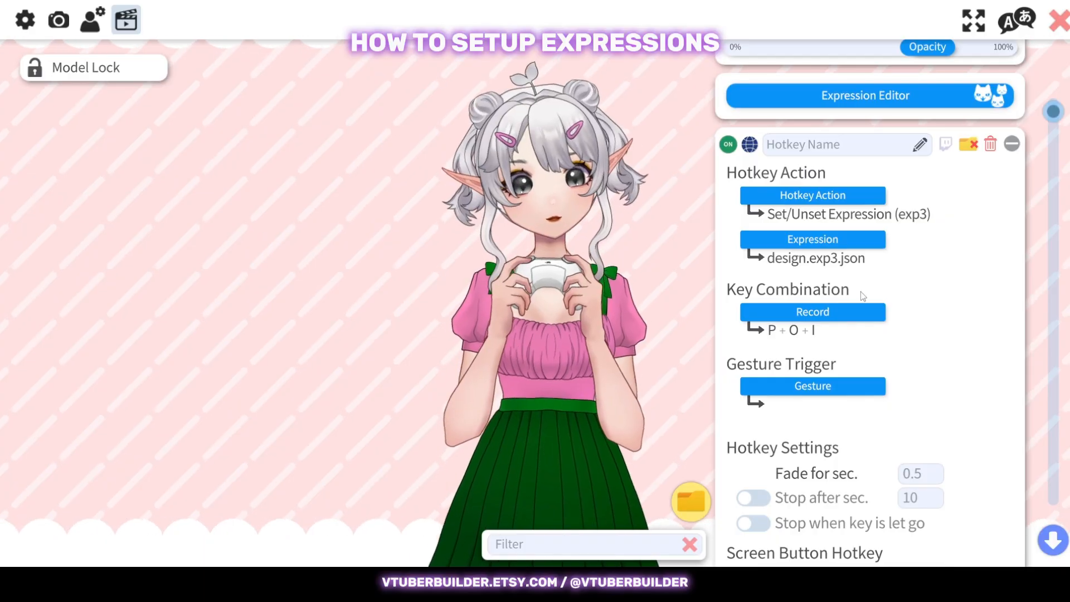
key("3")
key("3")
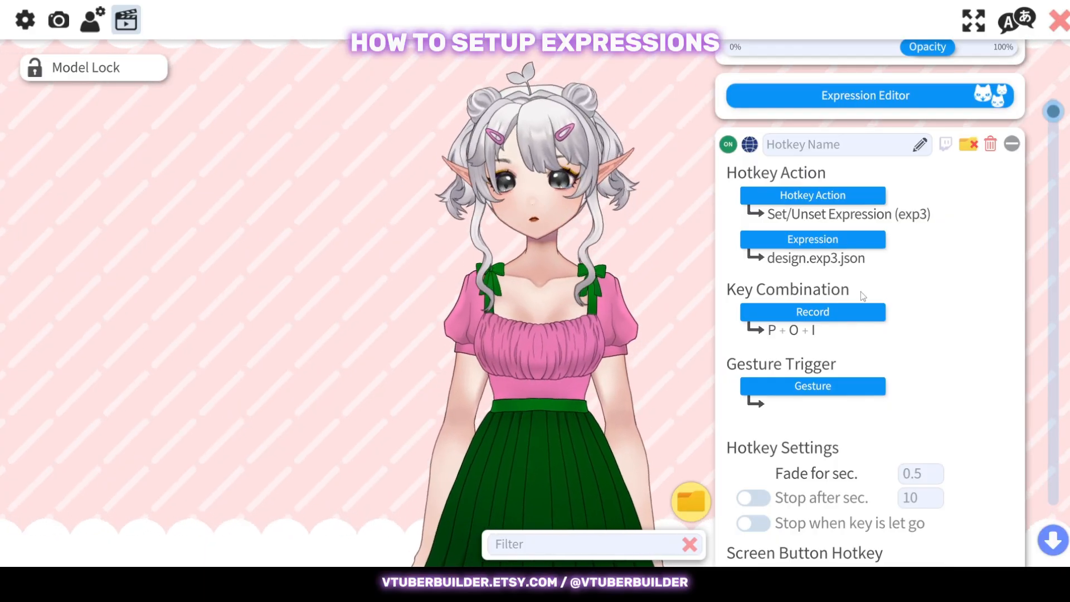
key("4")
key("4")
key("5")
key("5")
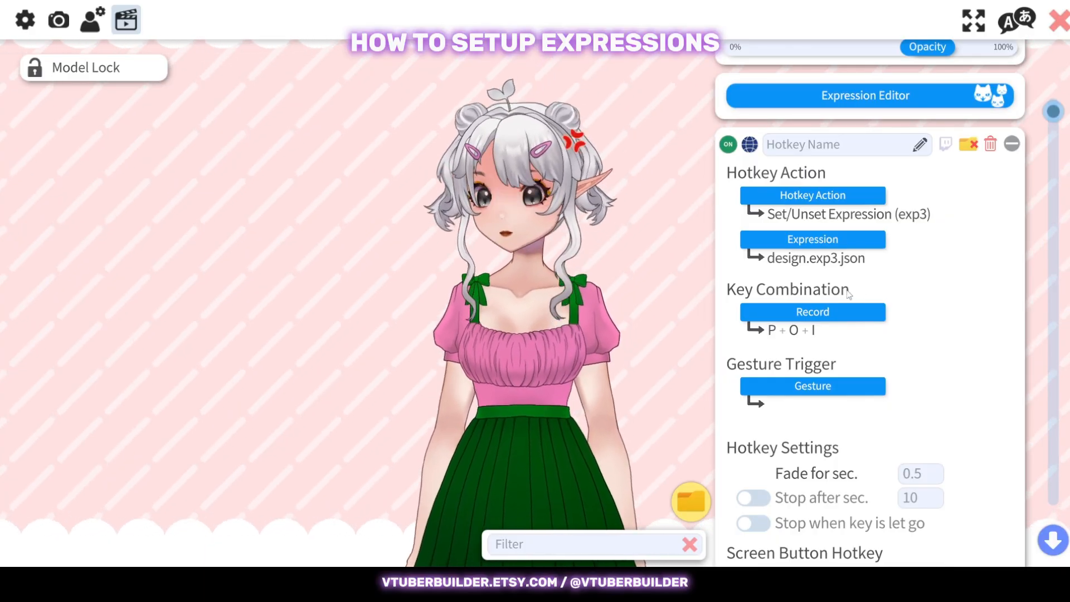
Show the held controller with its hotkey 2 and set the CONTROLLER_RECOLOR ArtMesh's multiply color to orange #E0895D.
key("2")
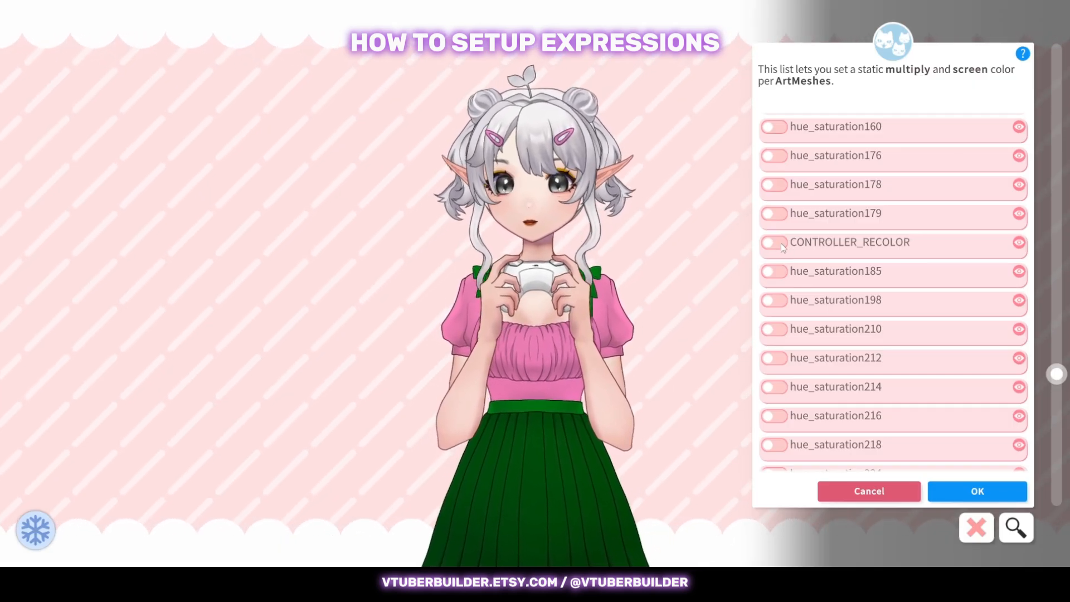
left_click(781, 243)
left_click(921, 192)
left_click_drag(921, 192, 922, 199)
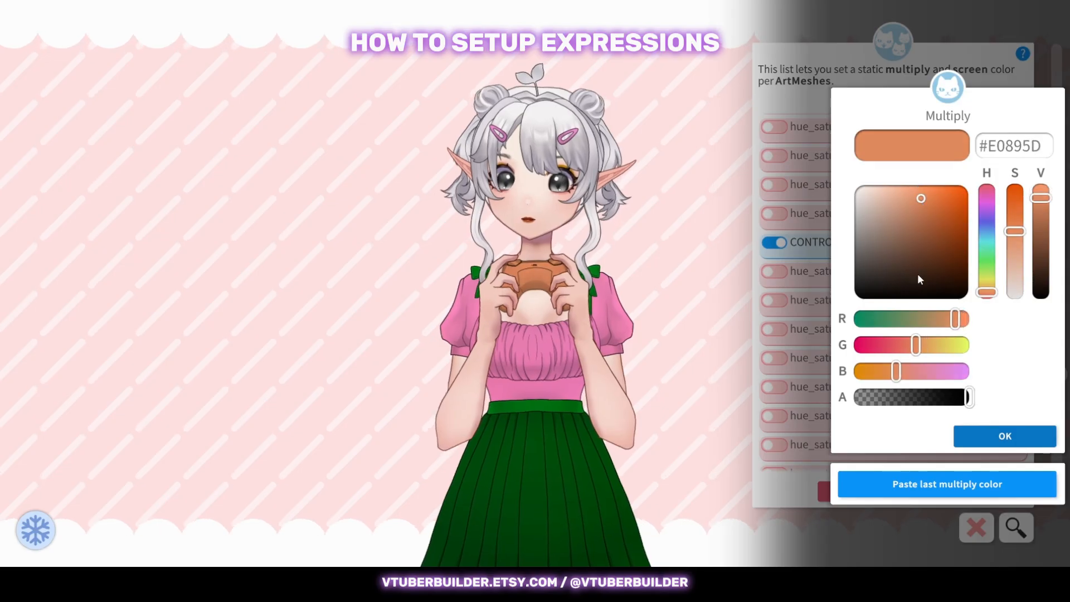